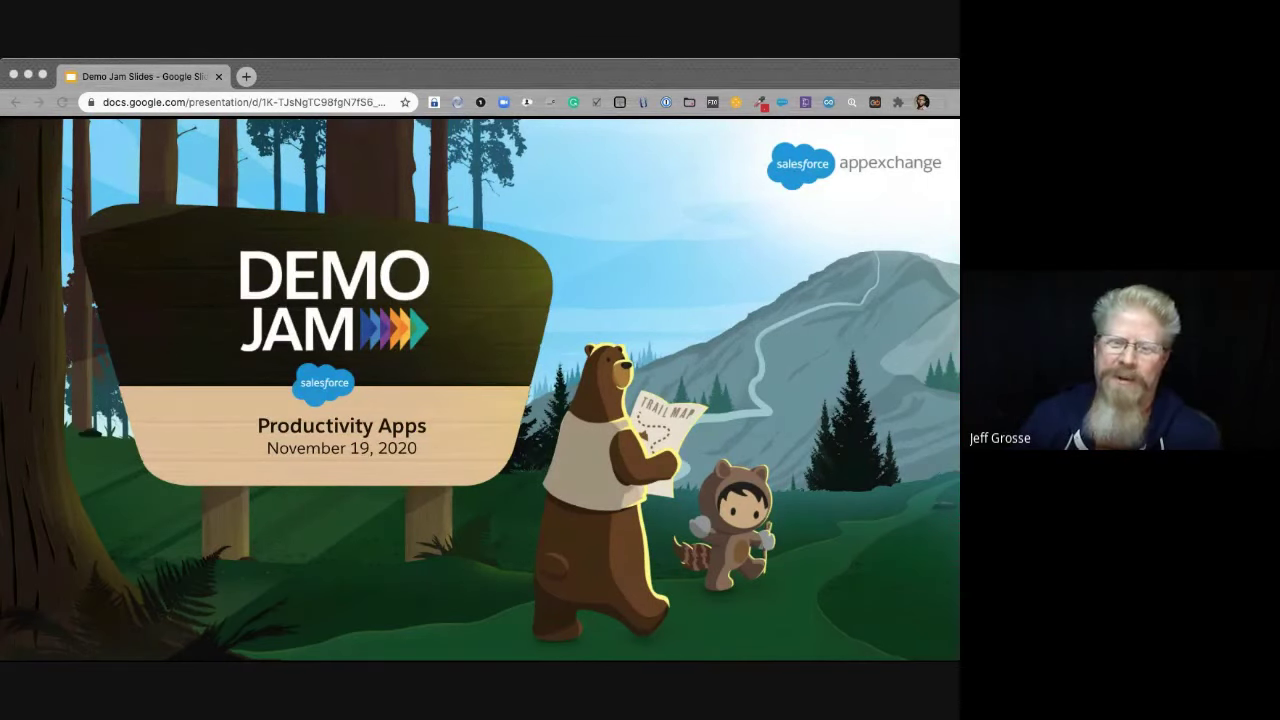
# Advance the Demo Jam deck past the Your Hosts slide to The AppExchange Apps slide.
pyautogui.press('Right')
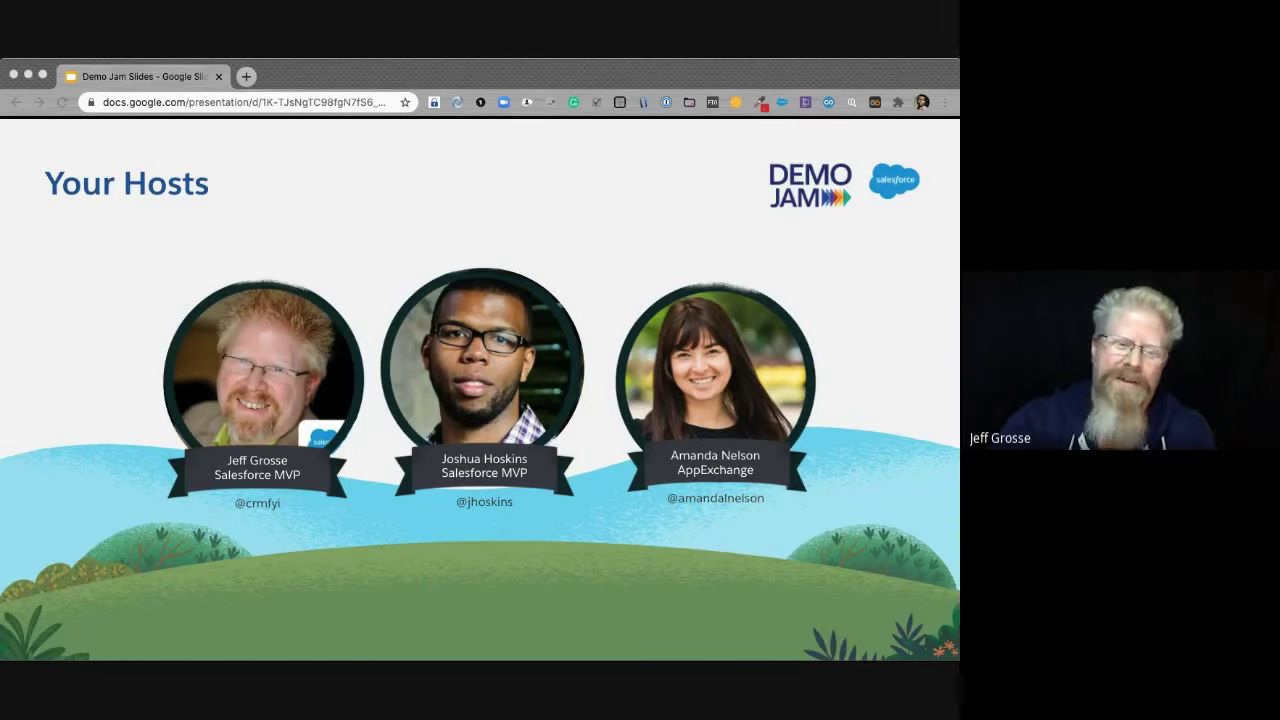
pyautogui.press('Right')
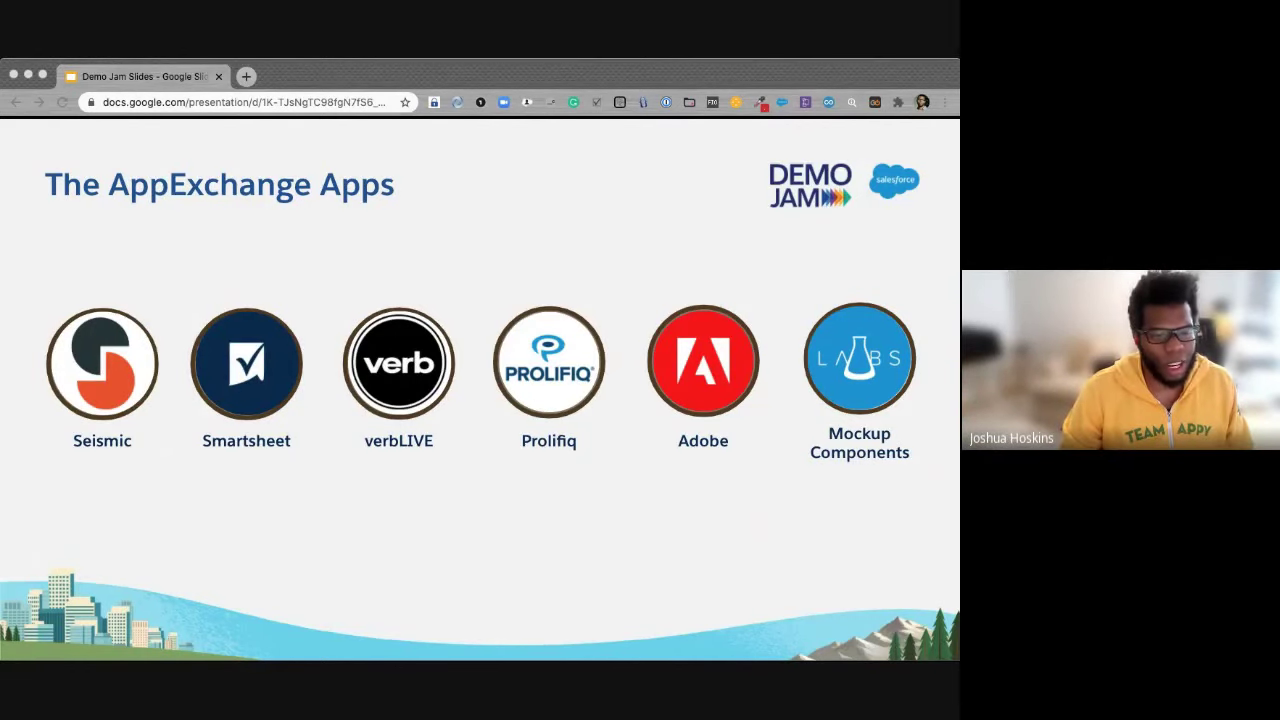
# Move the deck forward one slide to The Rules.
pyautogui.press('Right')
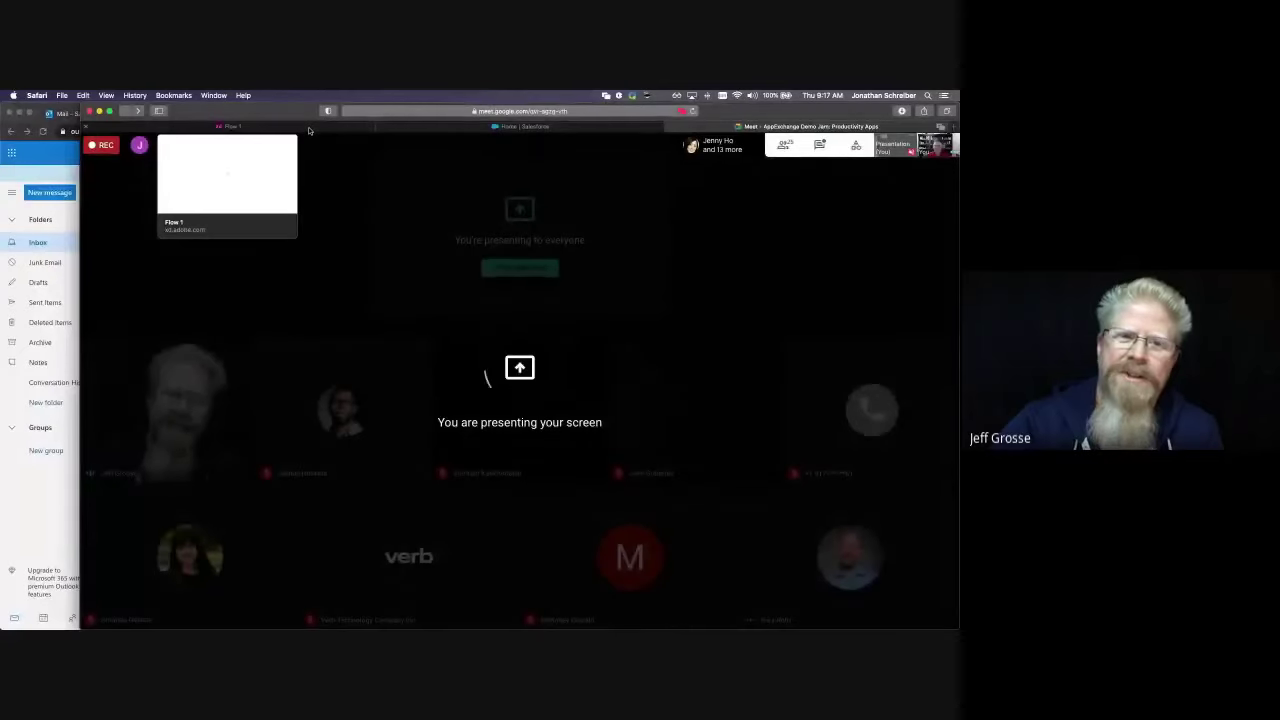
# Switch to the Flow 1 Safari tab showing the Salesforce CPQ home dashboard.
pyautogui.click(310, 129)
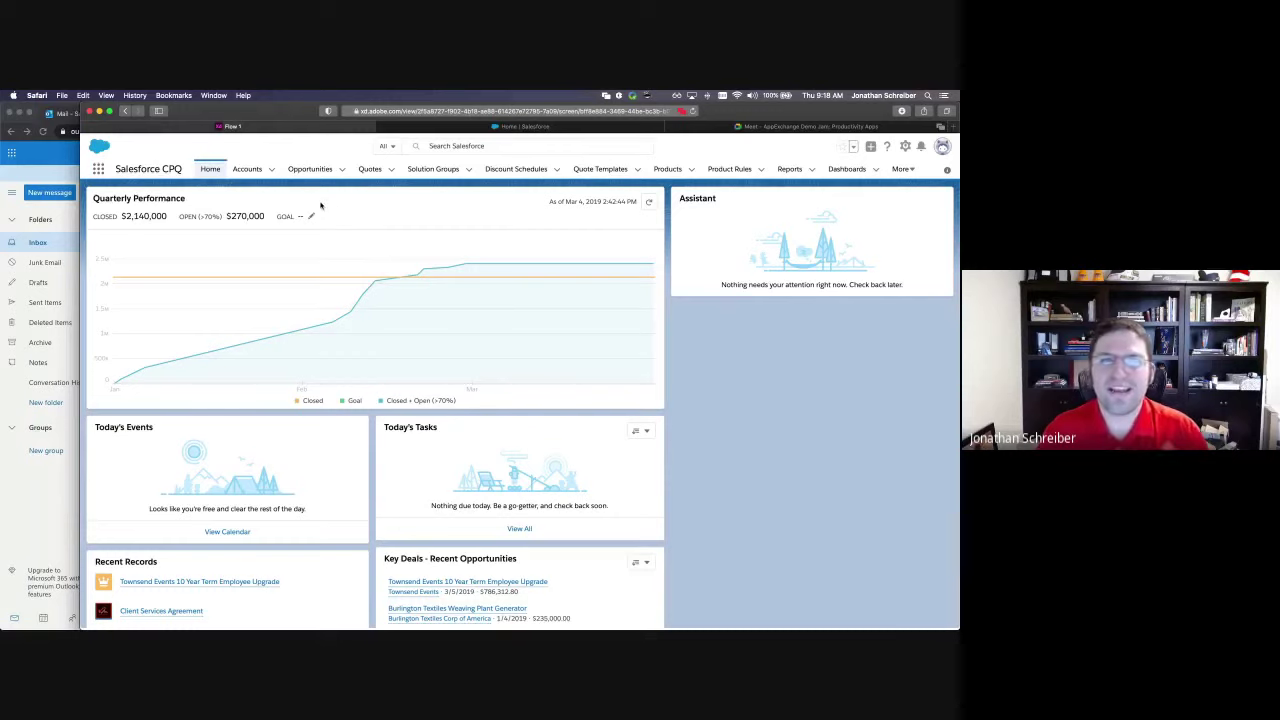
# Open the Townsend Events 10 Year Term Employee Upgrade opportunity and expand Send Agreement for Signature.
pyautogui.click(314, 172)
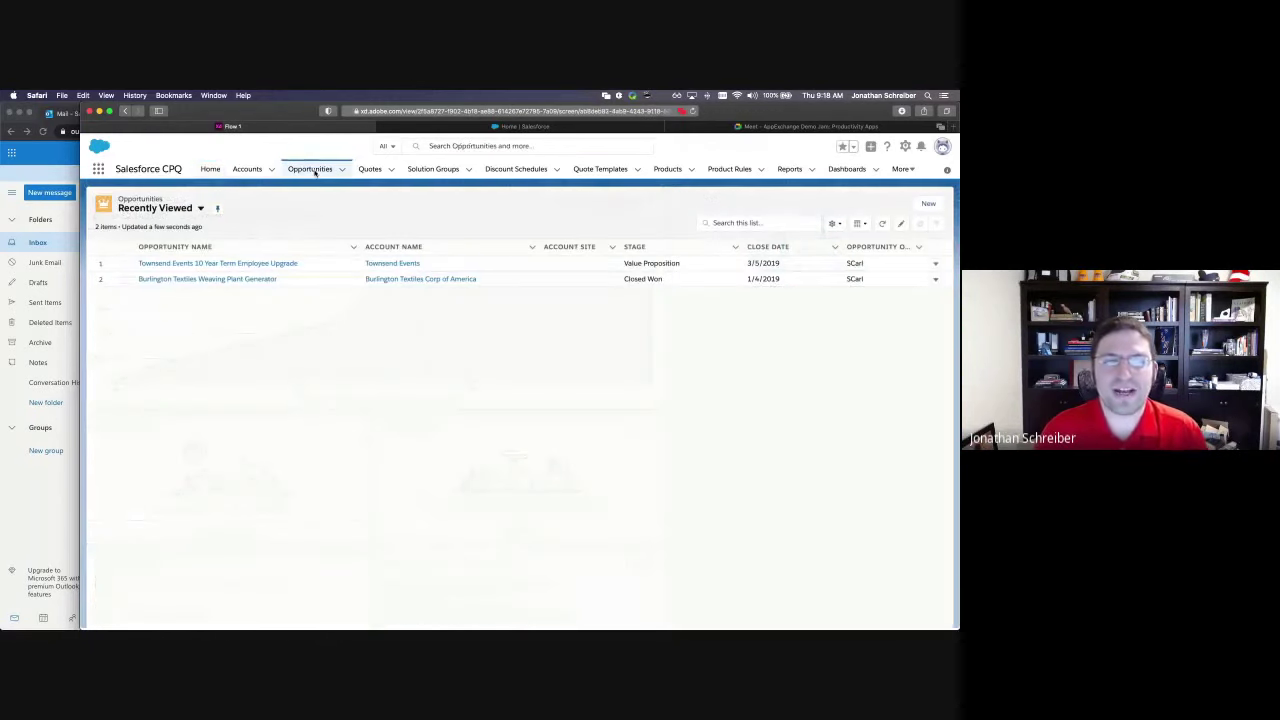
pyautogui.click(272, 264)
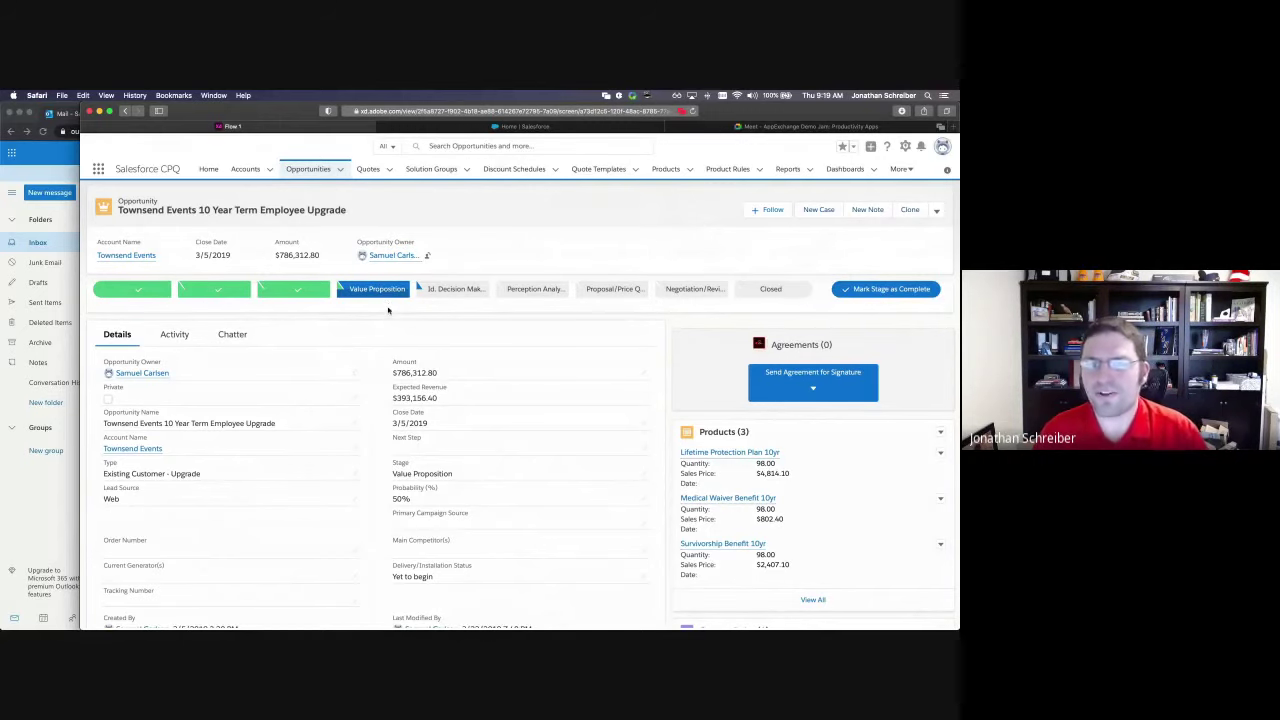
pyautogui.scroll(-3, 519, 416)
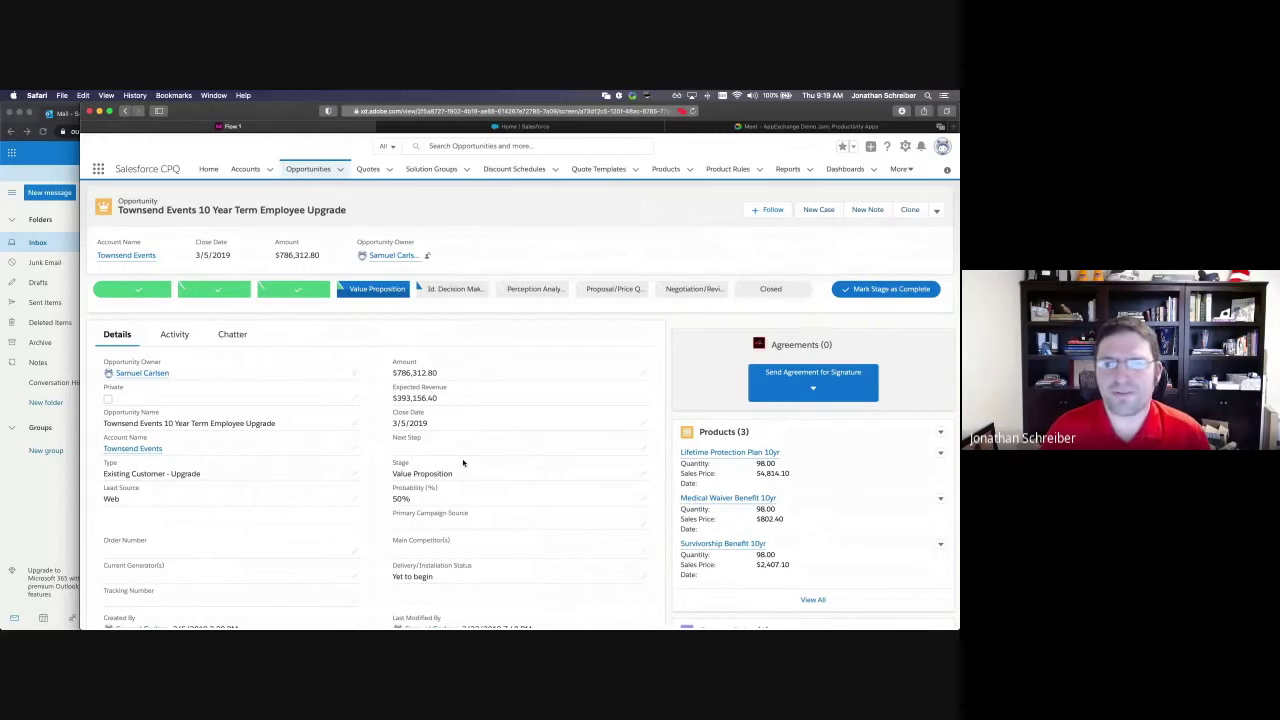
pyautogui.click(776, 387)
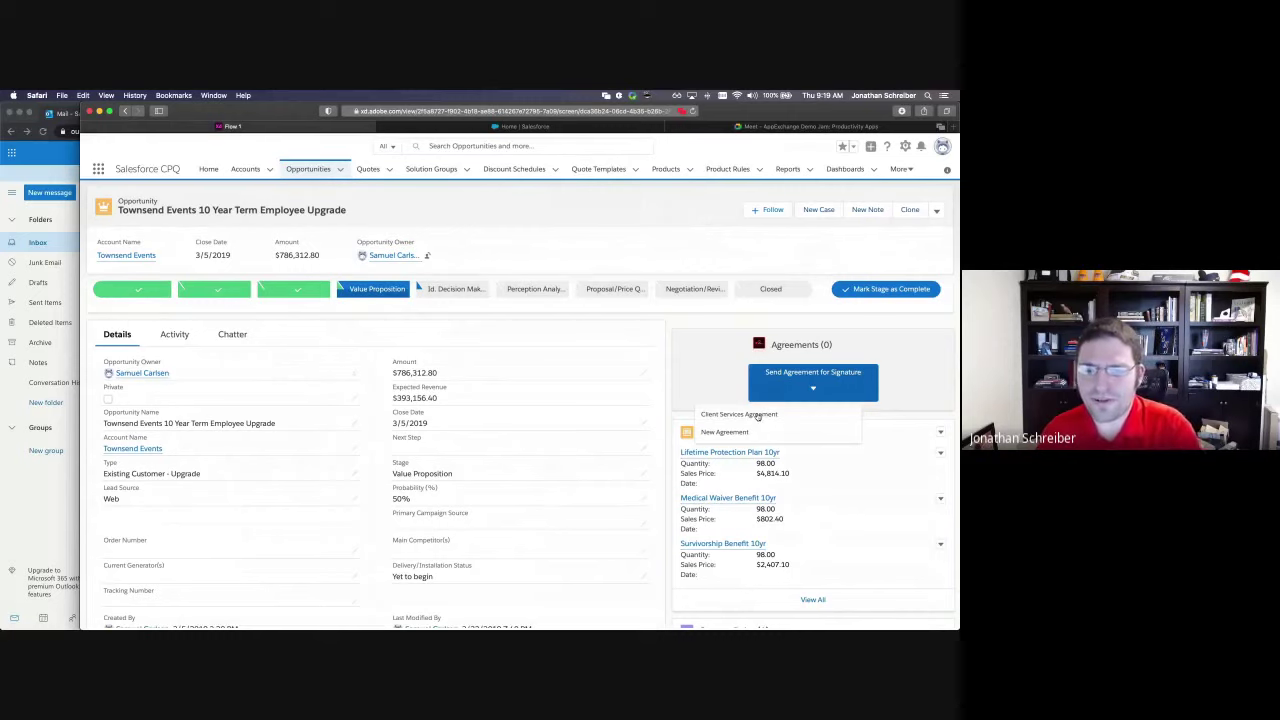
# Send the Client Services Agreement for signature and return to the opportunity showing Agreements (1).
pyautogui.click(757, 415)
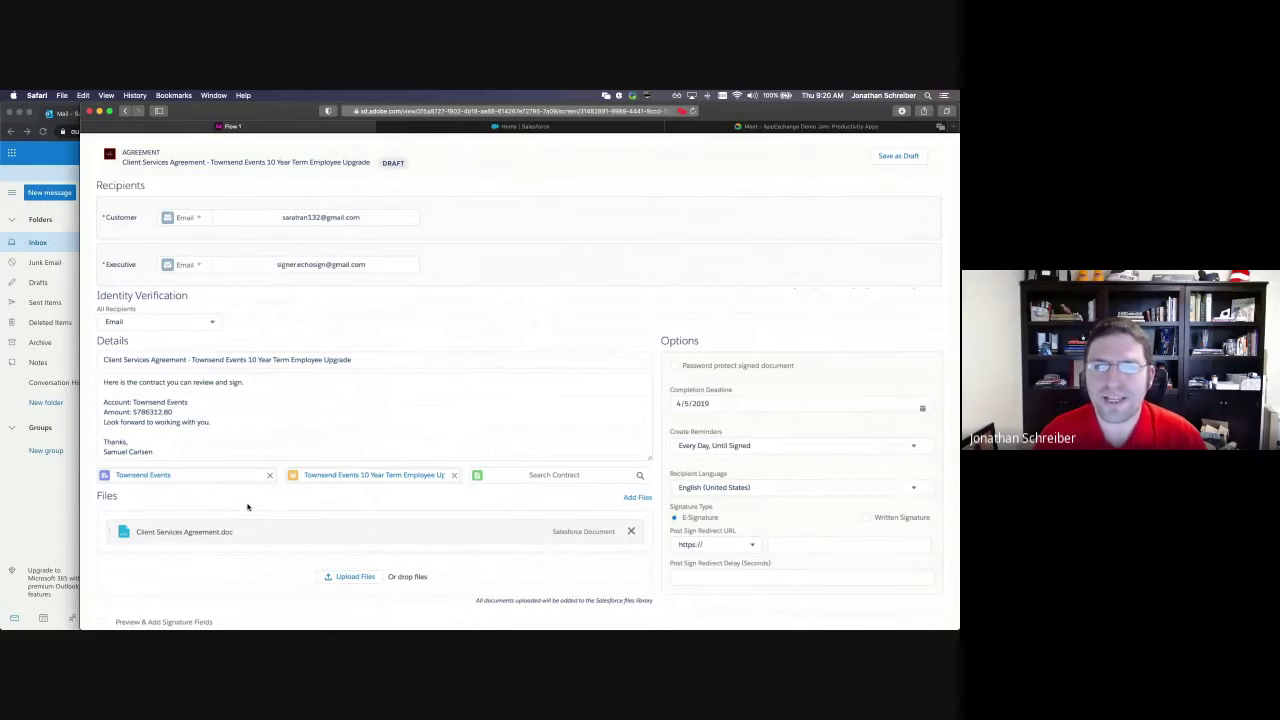
pyautogui.scroll(-1, 248, 507)
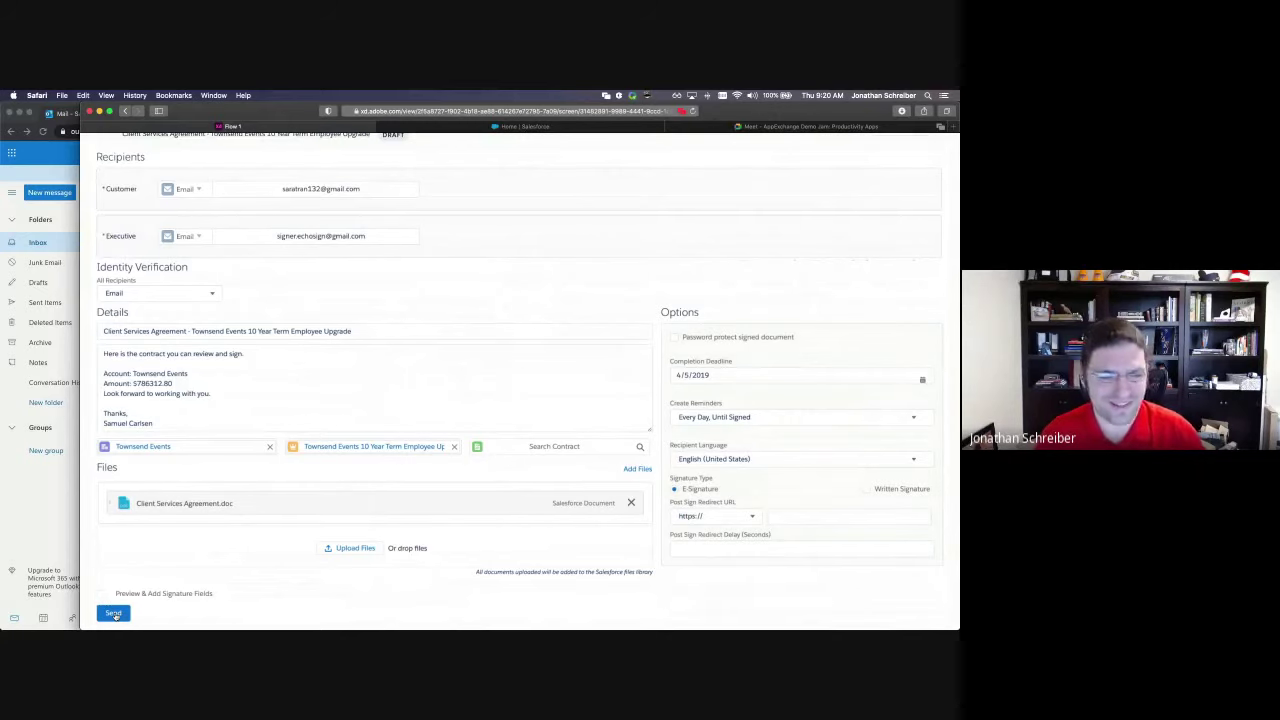
pyautogui.click(114, 614)
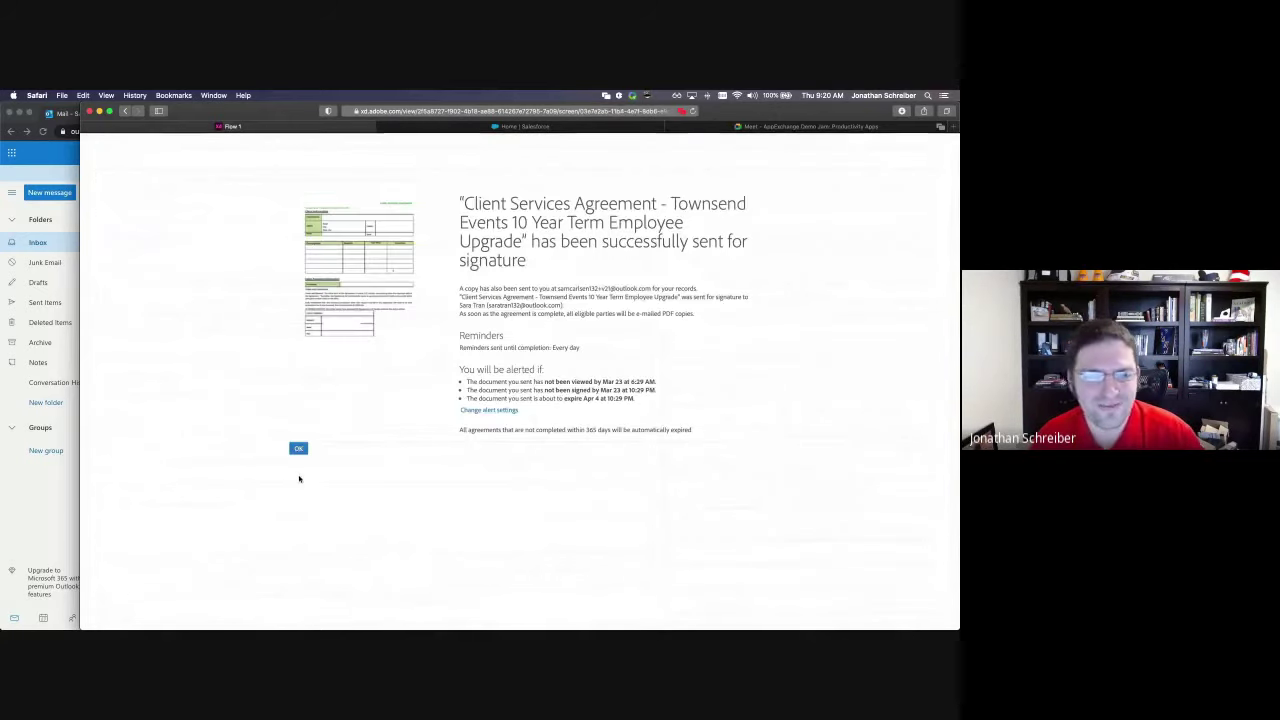
pyautogui.click(298, 448)
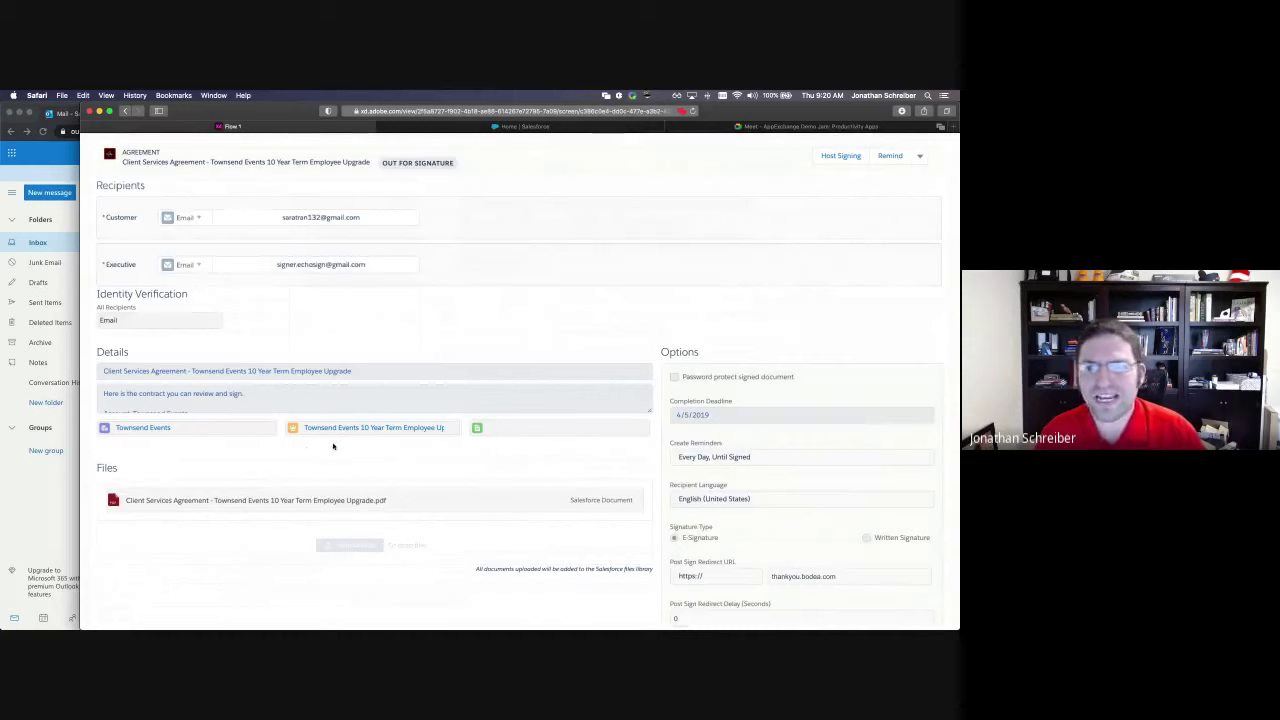
pyautogui.click(414, 428)
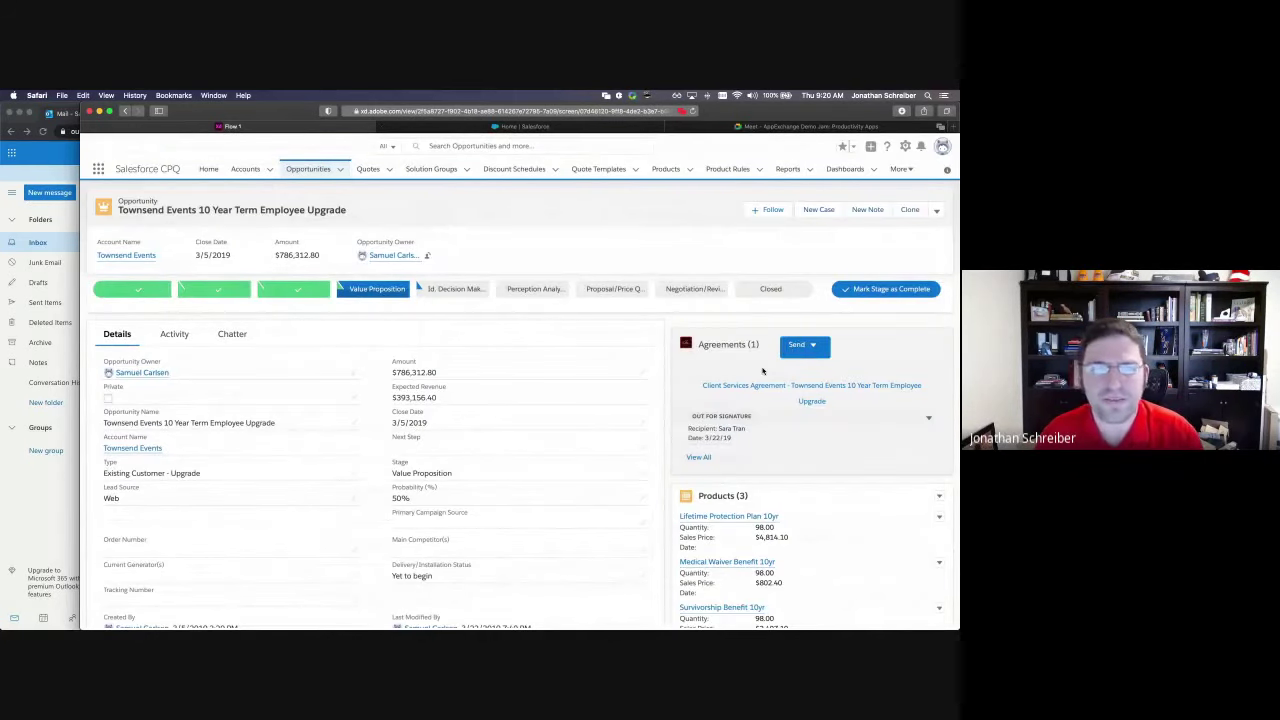
# Open the Signature requested email in Outlook and follow its review-and-sign link.
pyautogui.click(59, 504)
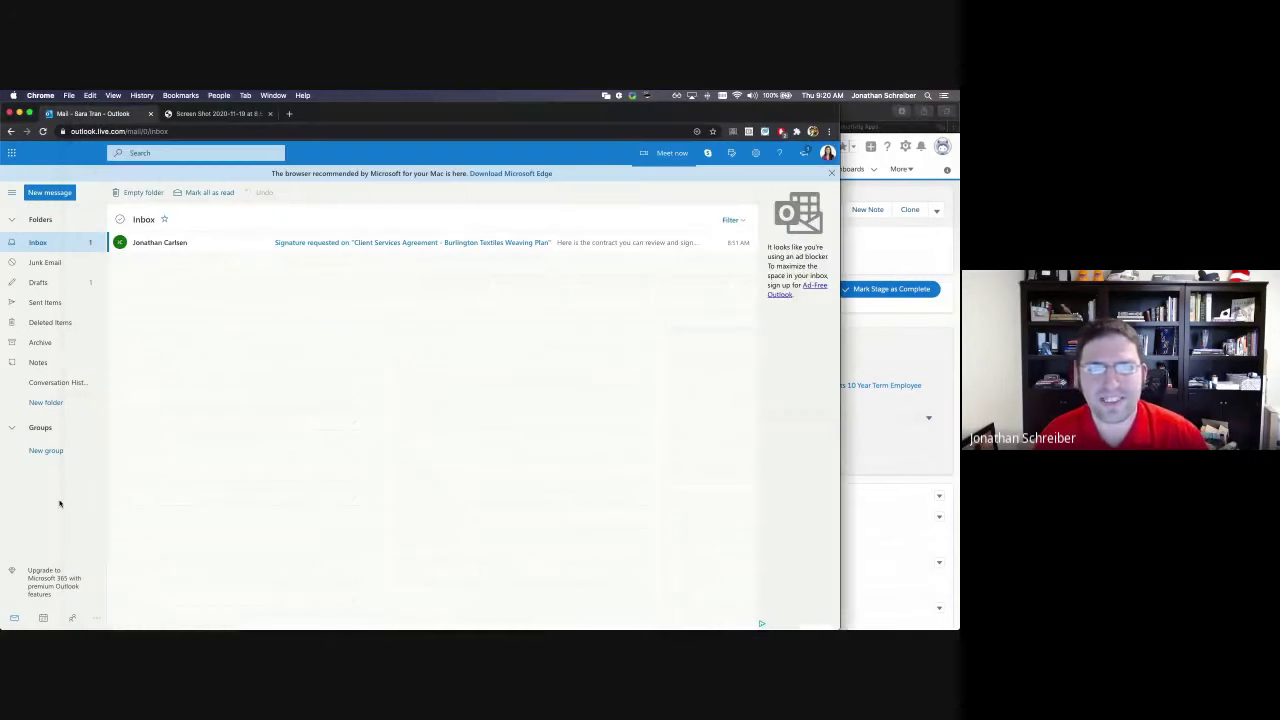
pyautogui.click(394, 246)
pyautogui.click(421, 403)
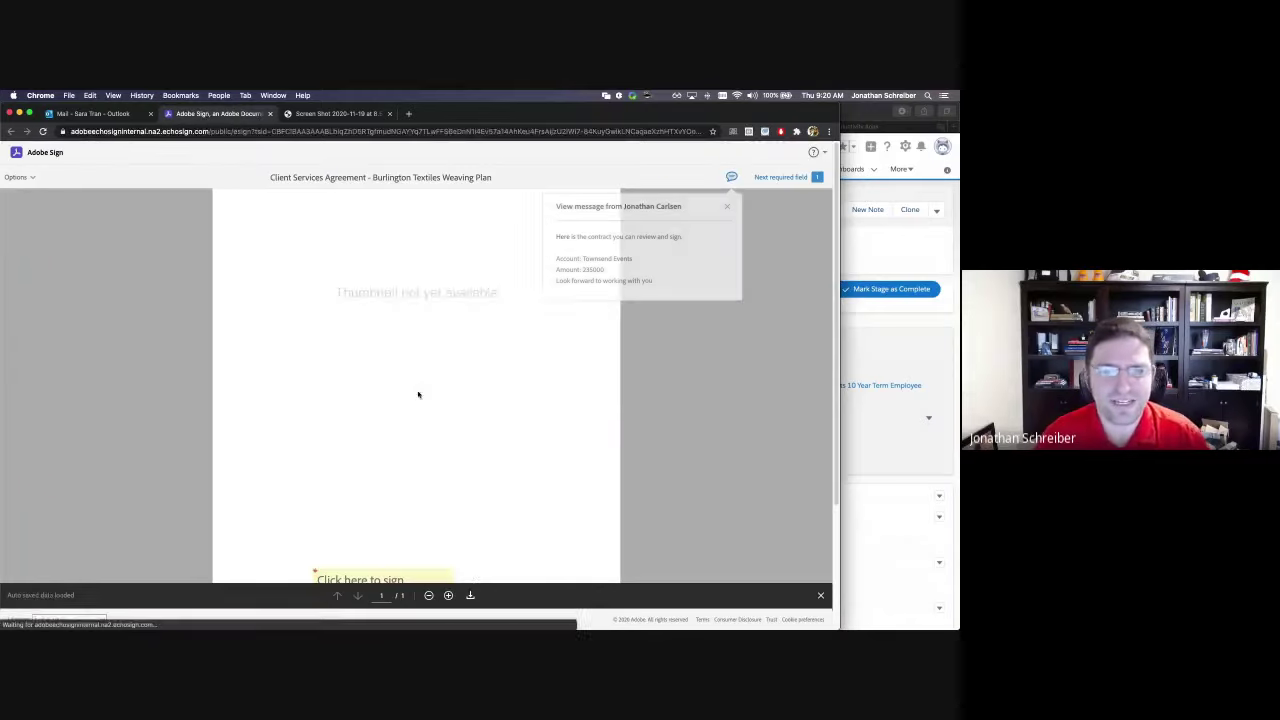
# Sign the Burlington Textiles agreement in Adobe Sign, then show the Thank You For Choosing Bodea image.
pyautogui.scroll(-2, 403, 495)
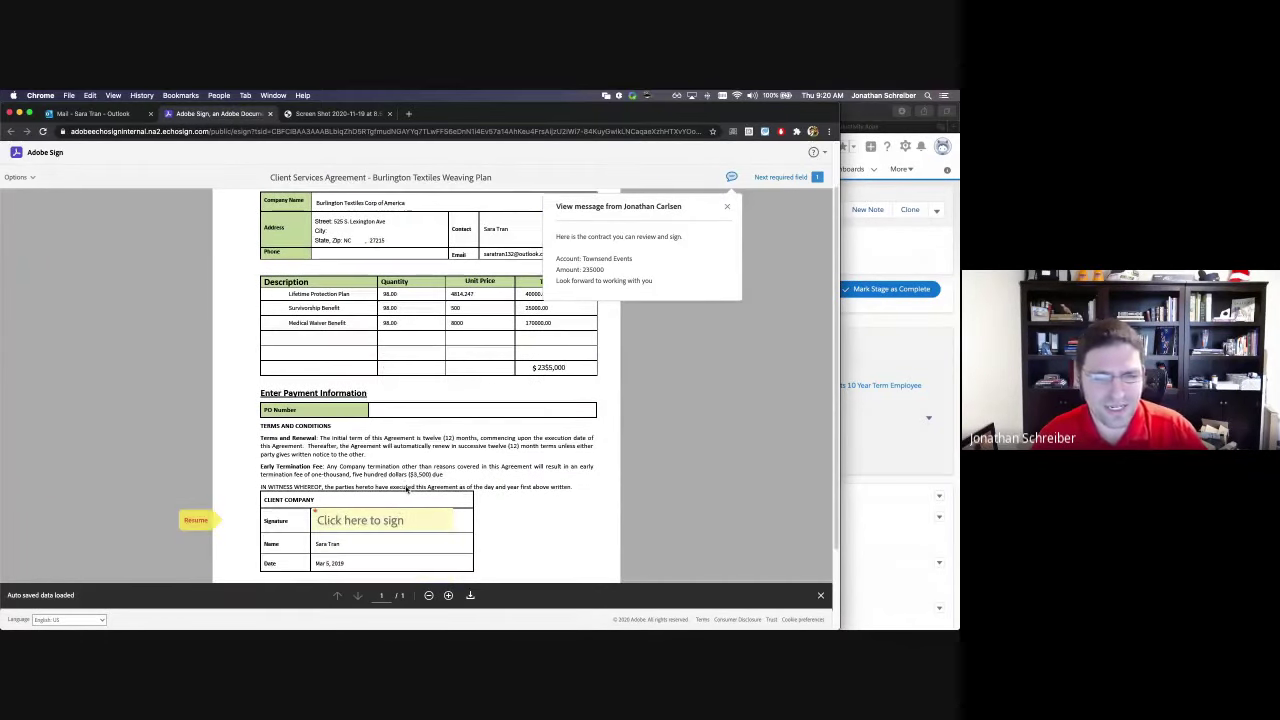
pyautogui.click(397, 518)
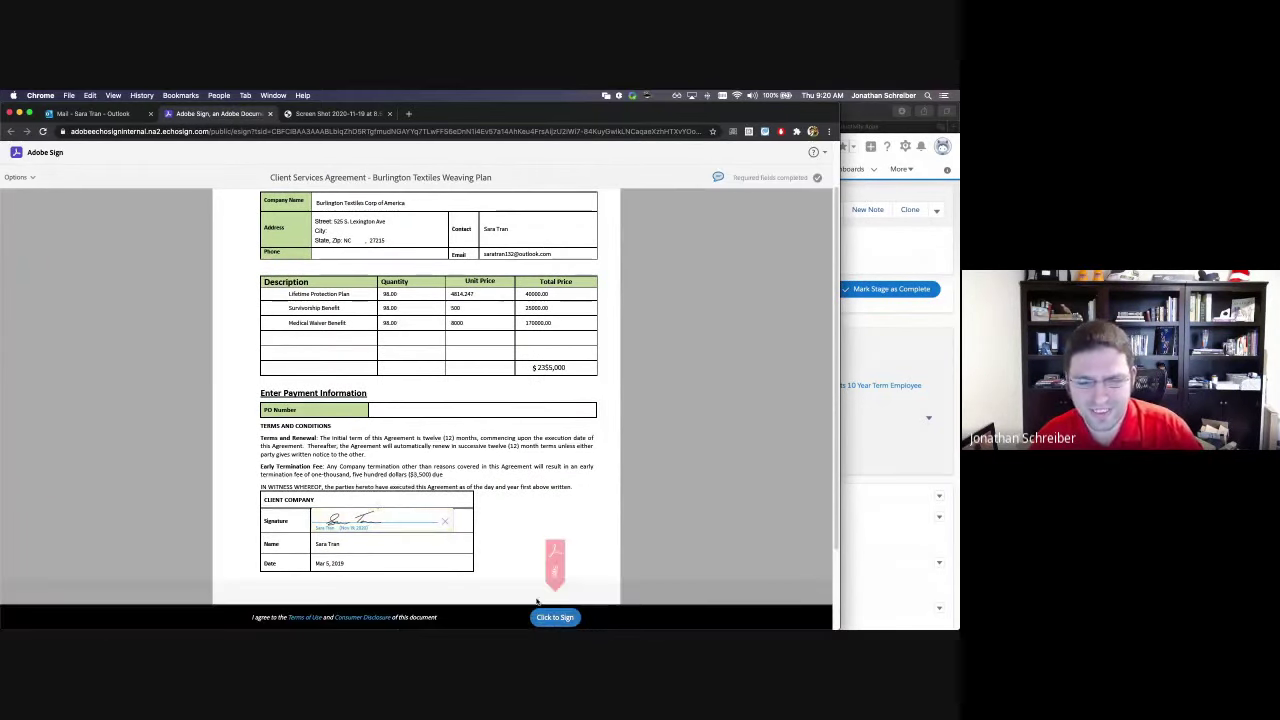
pyautogui.click(551, 617)
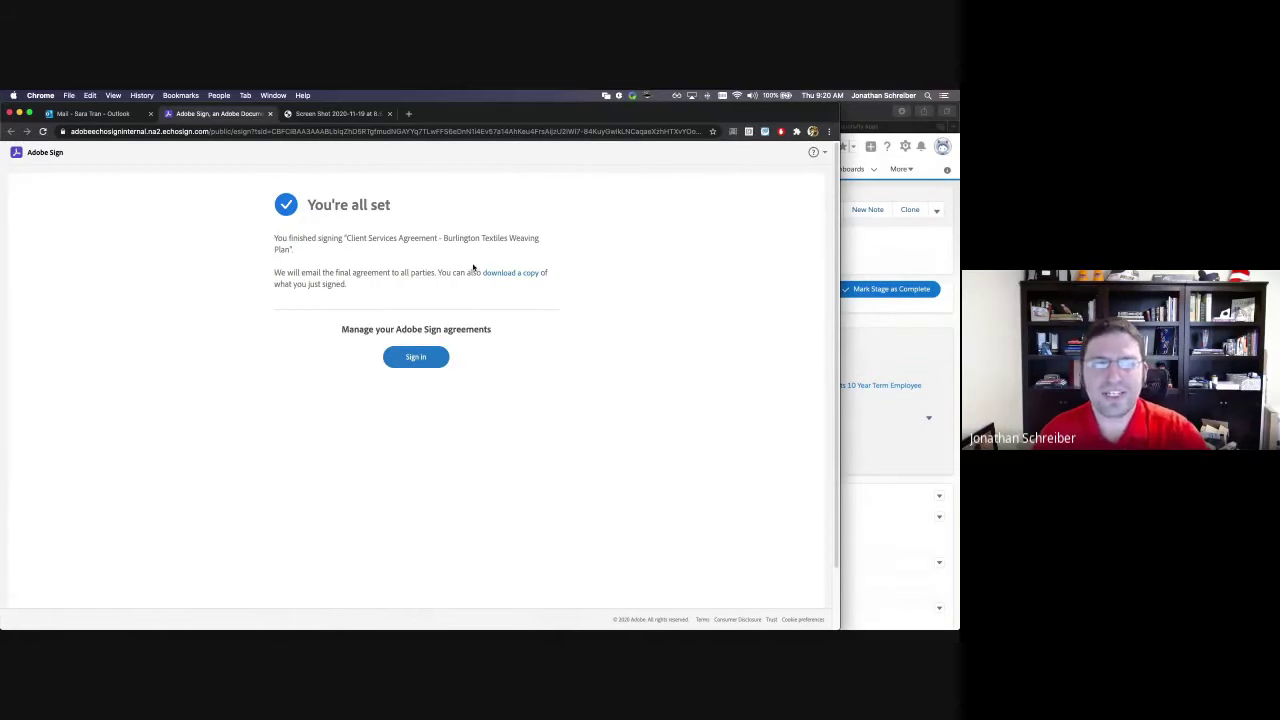
pyautogui.click(340, 114)
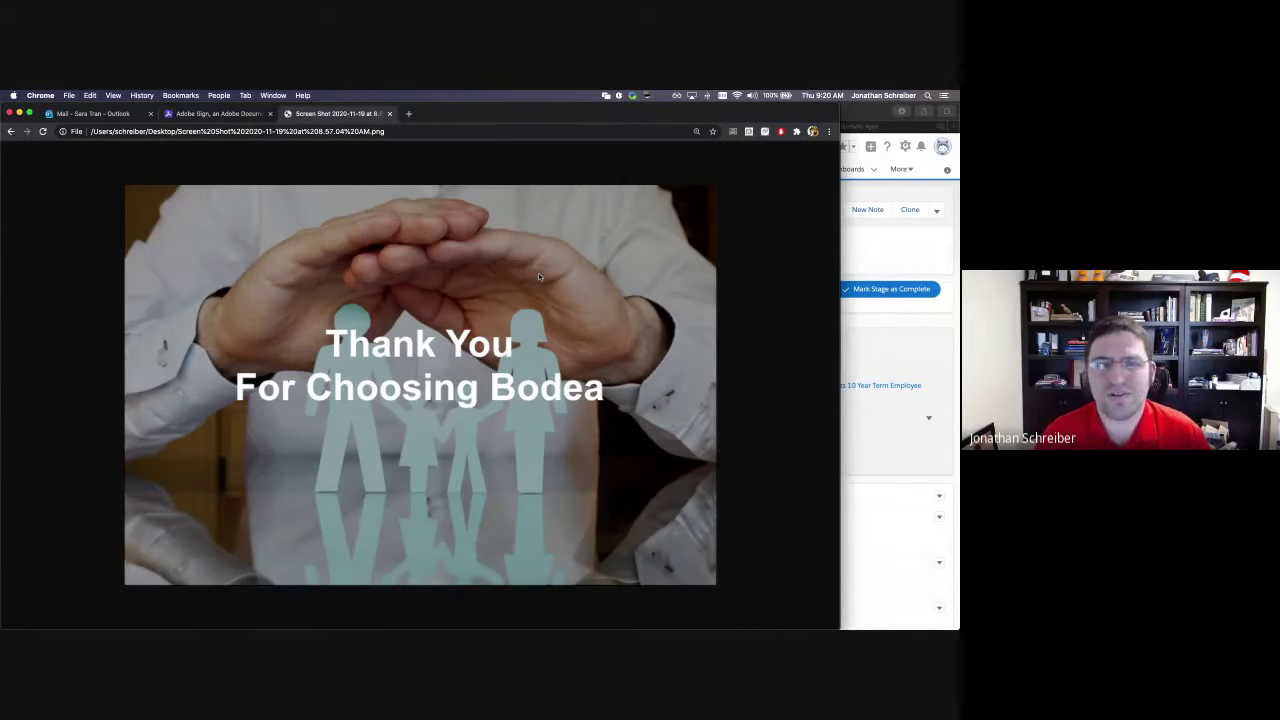
# Return to the Townsend Events opportunity, now Closed Won with its Client Services Agreement Signed.
pyautogui.click(857, 345)
pyautogui.scroll(-5, 797, 484)
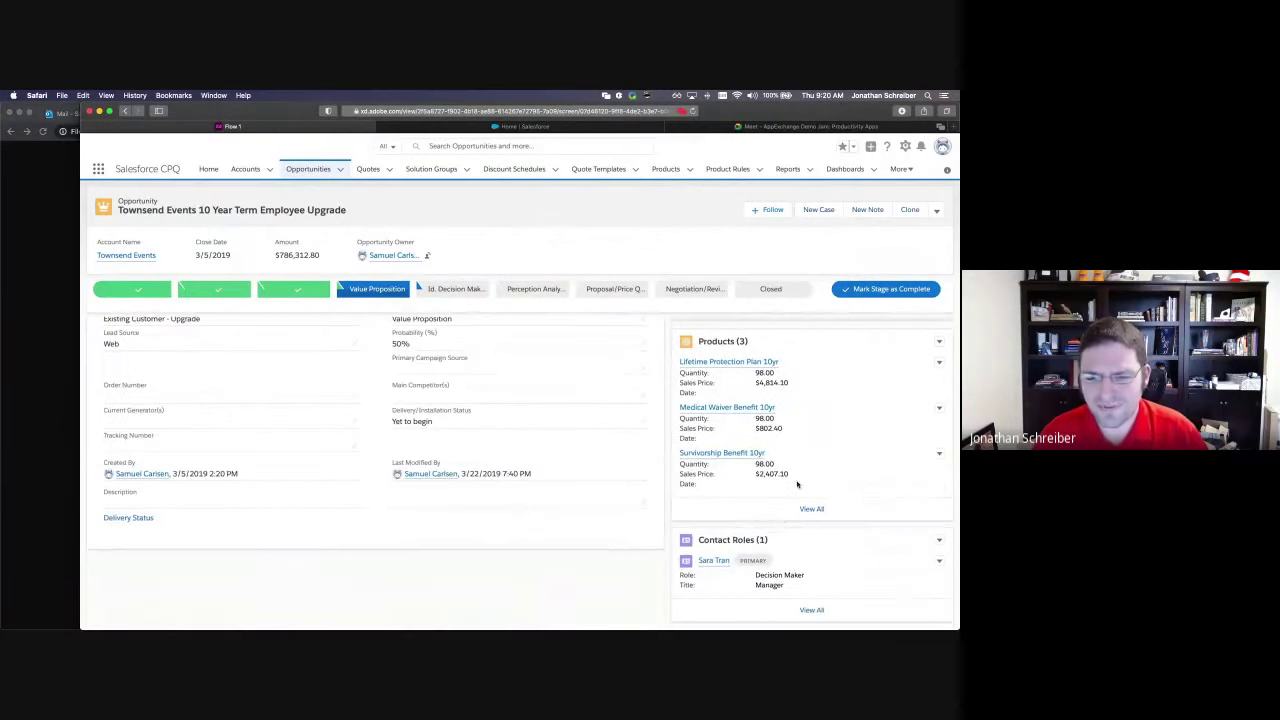
pyautogui.click(720, 566)
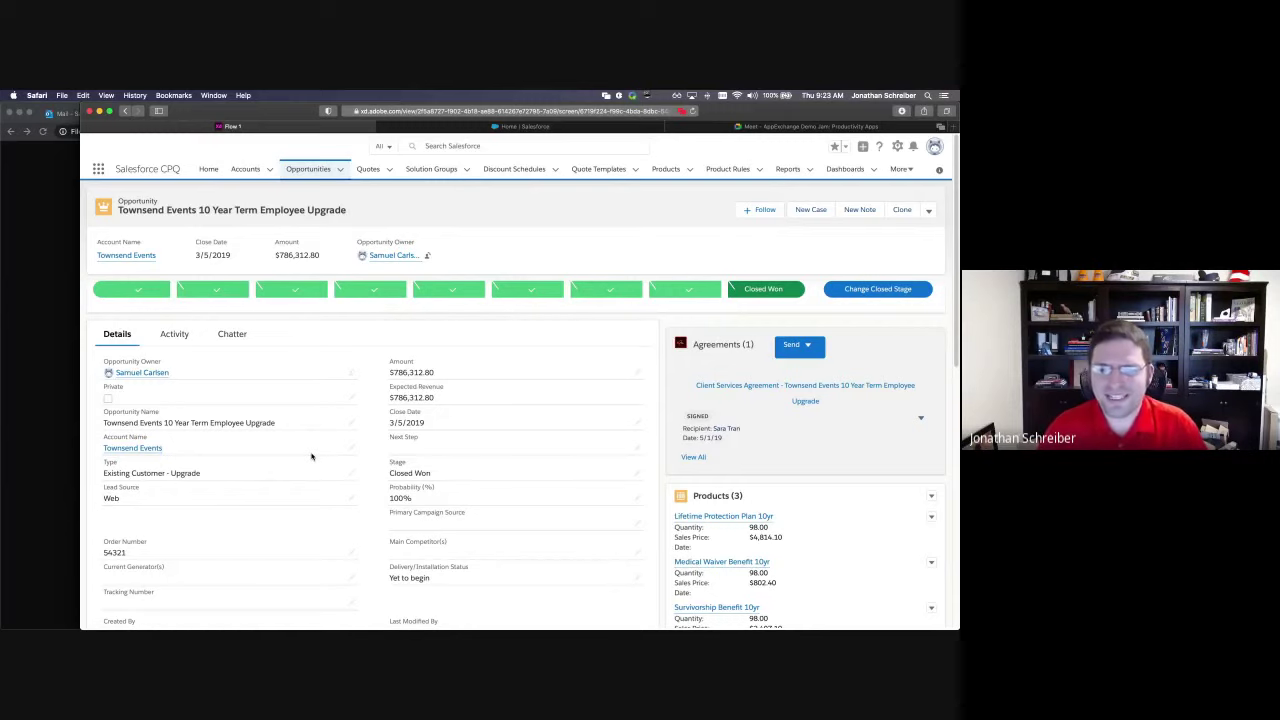
# Open the Test Community Agreement template from the Agreement Templates list via the App Launcher.
pyautogui.click(536, 127)
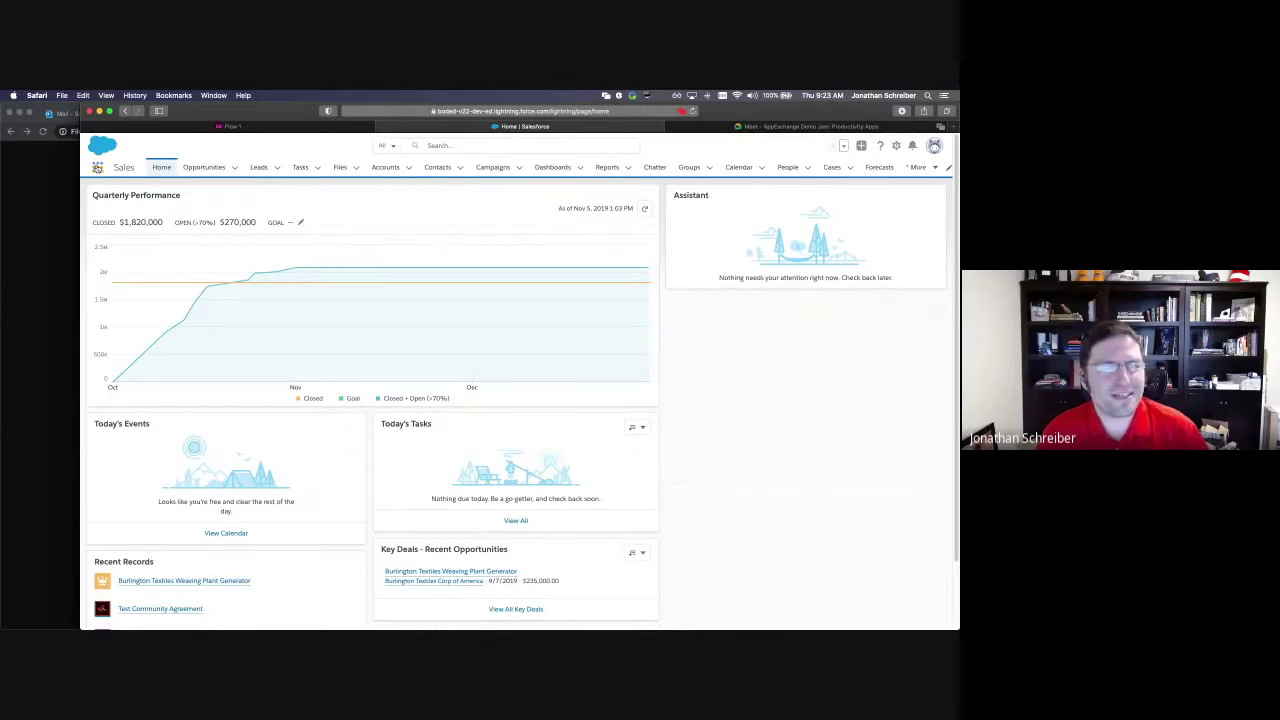
pyautogui.click(97, 167)
pyautogui.click(110, 343)
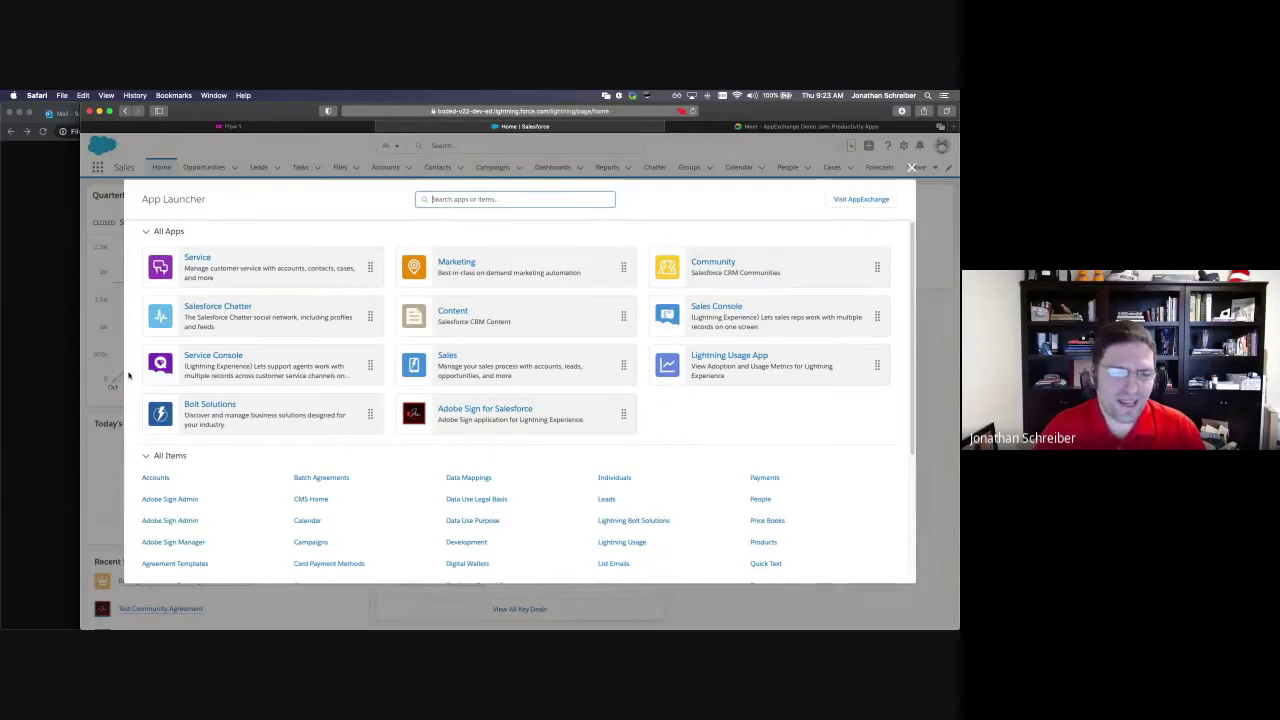
pyautogui.click(182, 565)
pyautogui.click(219, 258)
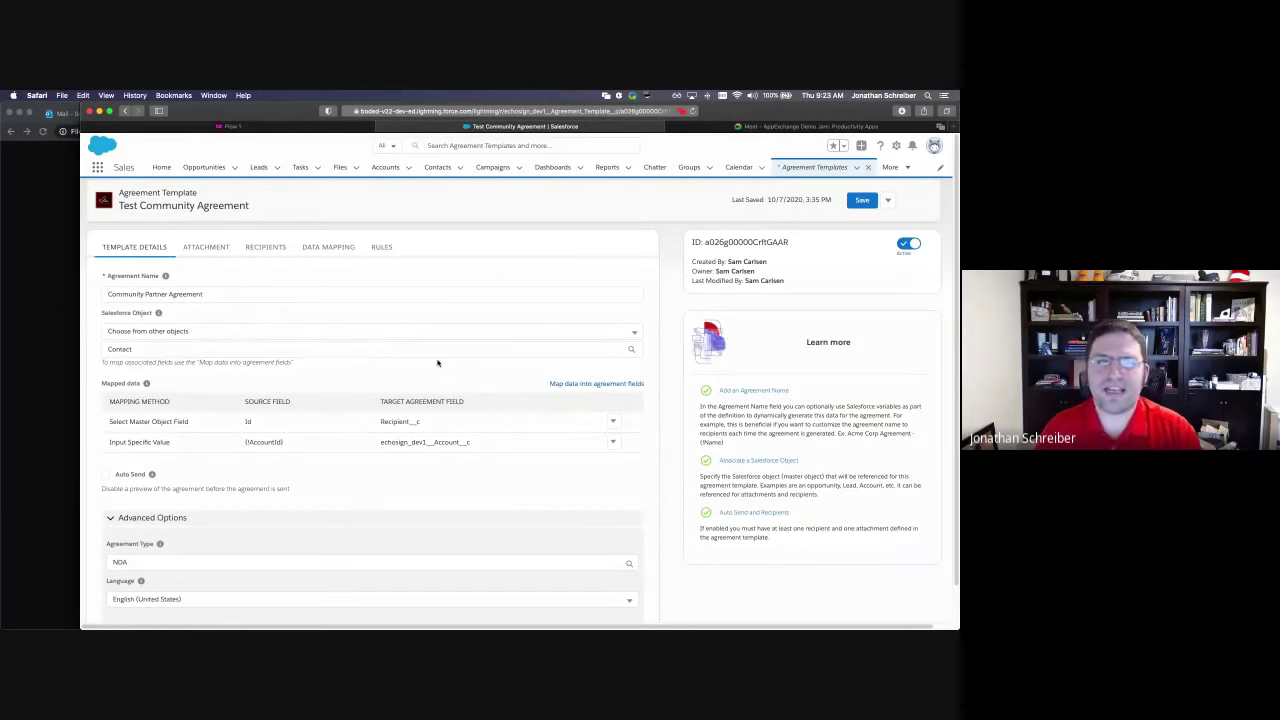
# Review the template's Attachment, Recipients and Data Mapping tabs.
pyautogui.click(222, 248)
pyautogui.click(262, 250)
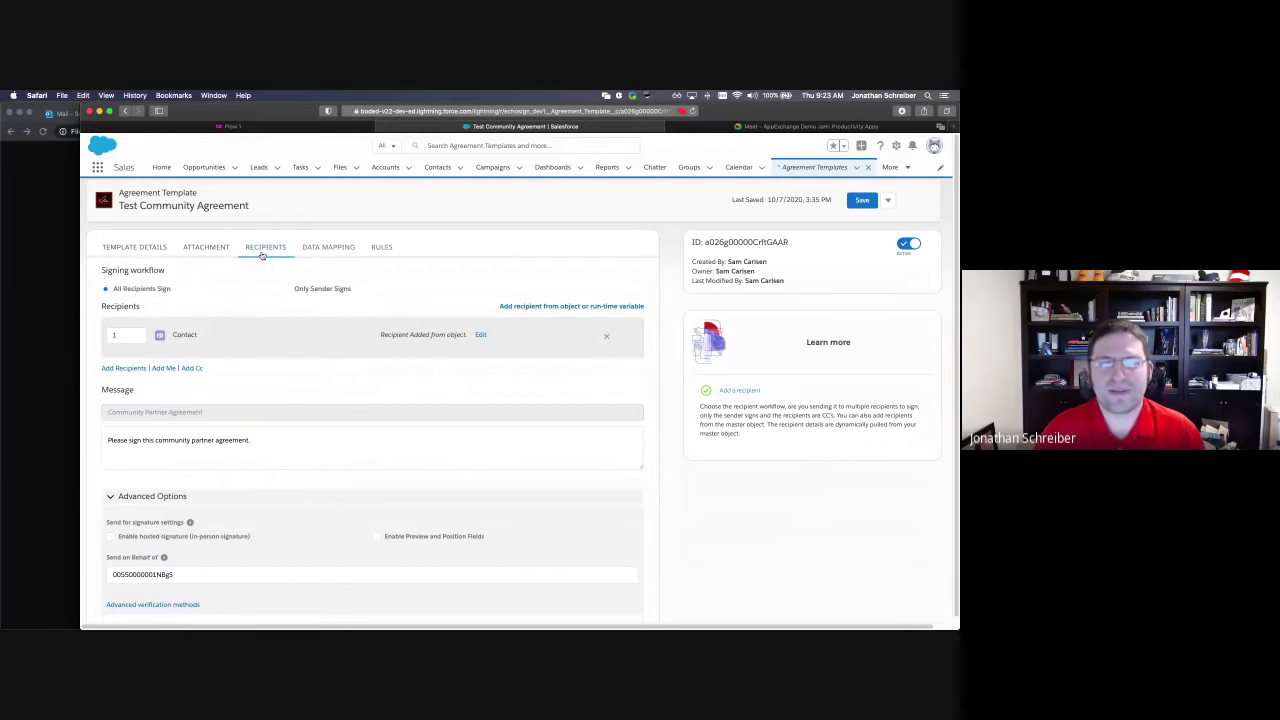
pyautogui.click(304, 251)
pyautogui.click(218, 249)
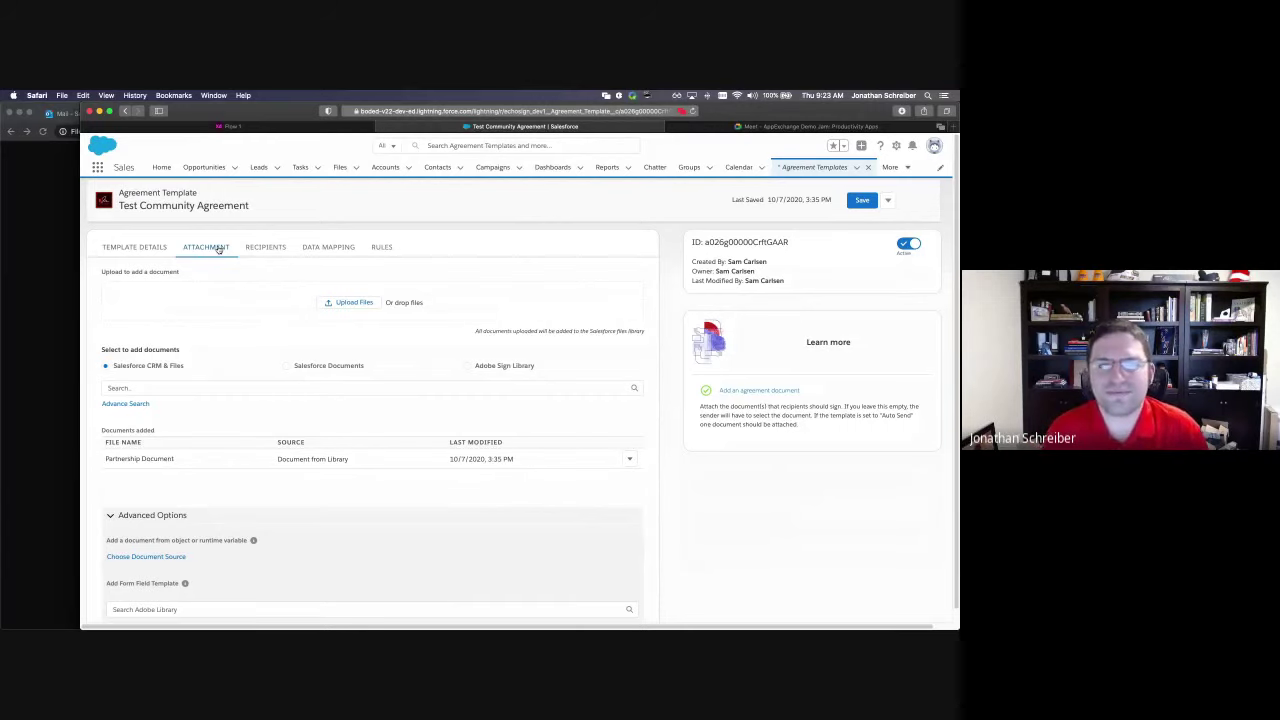
# Go to the Salesforce Home page, then switch to the Google Meet browser tab.
pyautogui.click(161, 168)
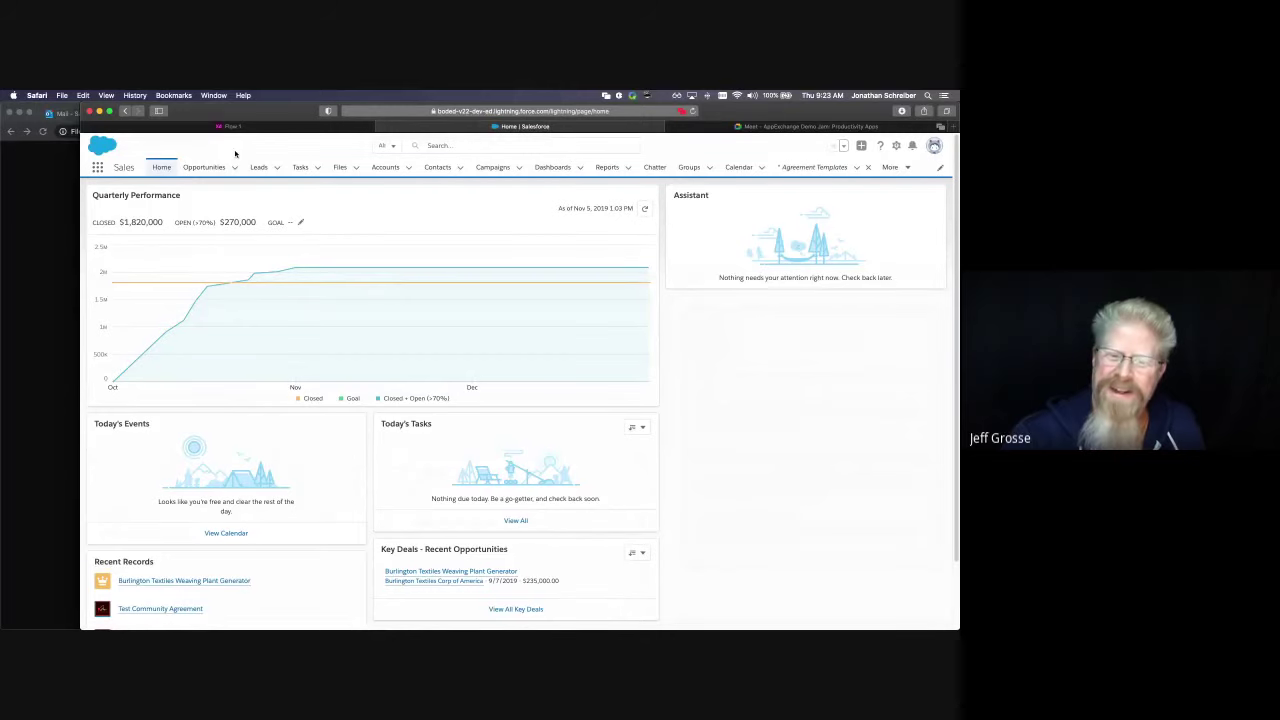
pyautogui.moveTo(724, 130)
pyautogui.click(711, 131)
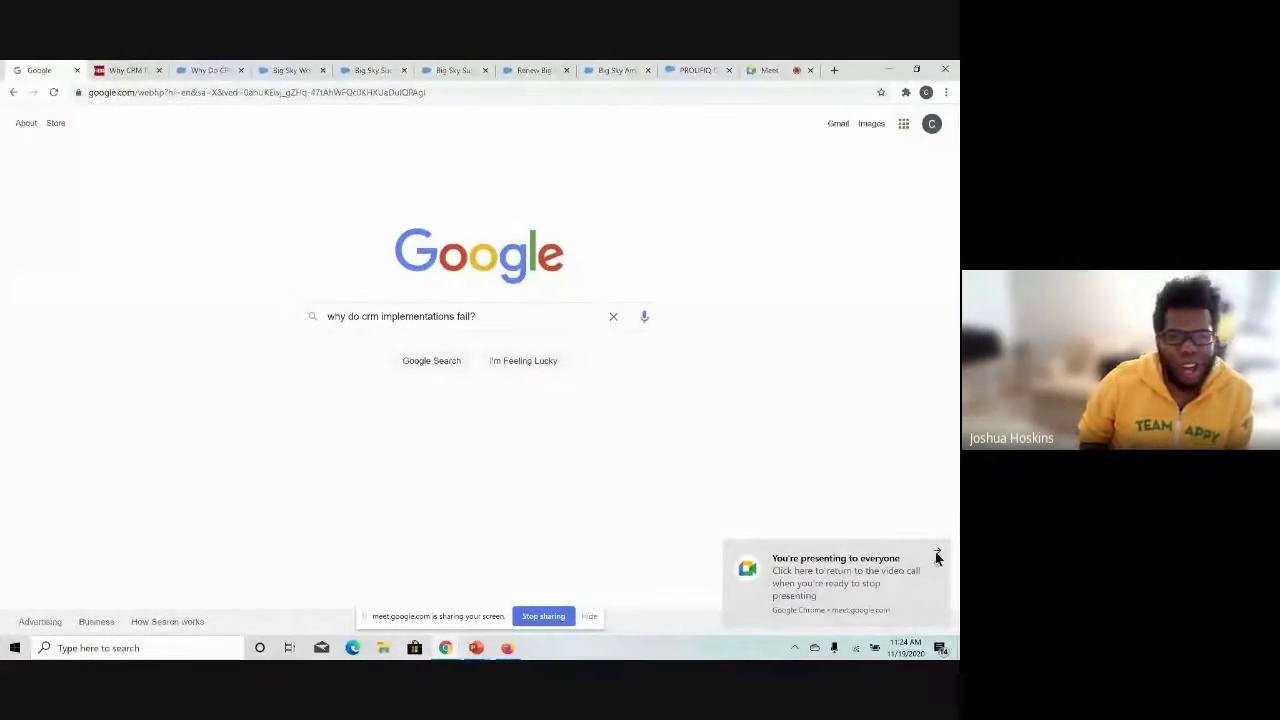
# Dismiss the presenting notification and hide the screen-sharing bar, checking the Meet call.
pyautogui.click(939, 554)
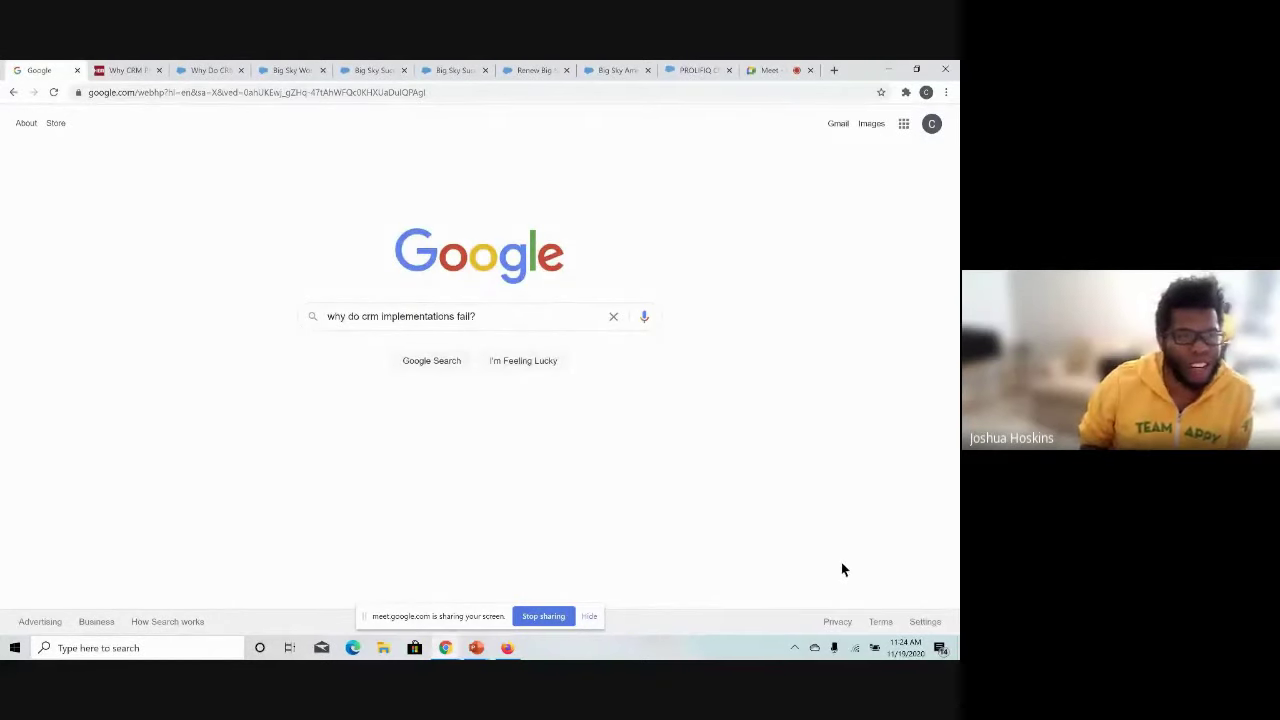
pyautogui.click(589, 617)
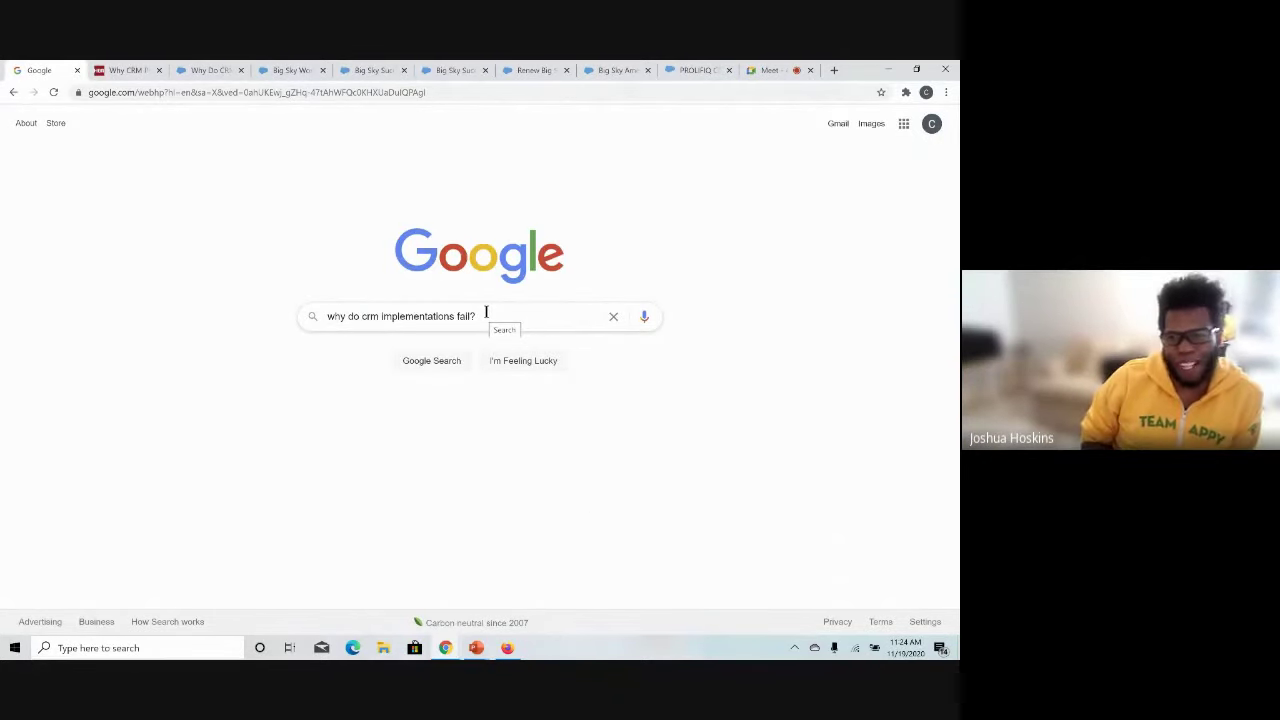
pyautogui.click(778, 72)
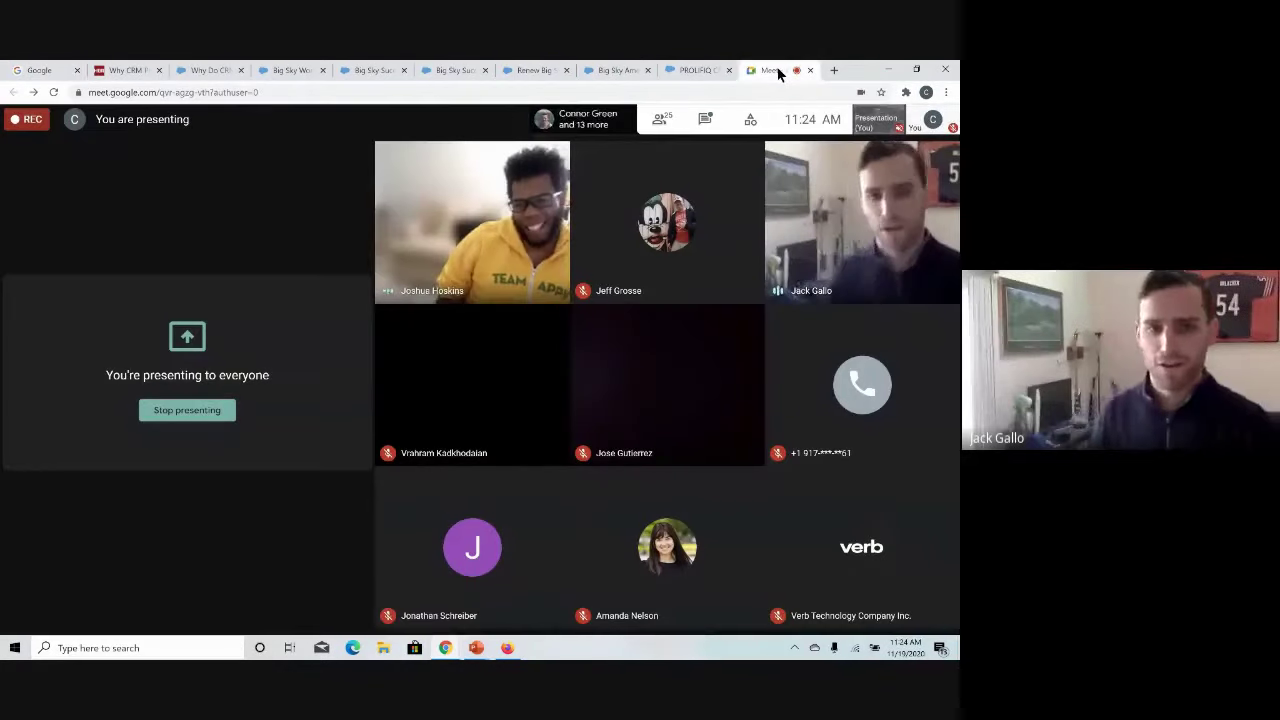
# Return to Google and run the search 'why do crm implementations fail?'.
pyautogui.click(40, 70)
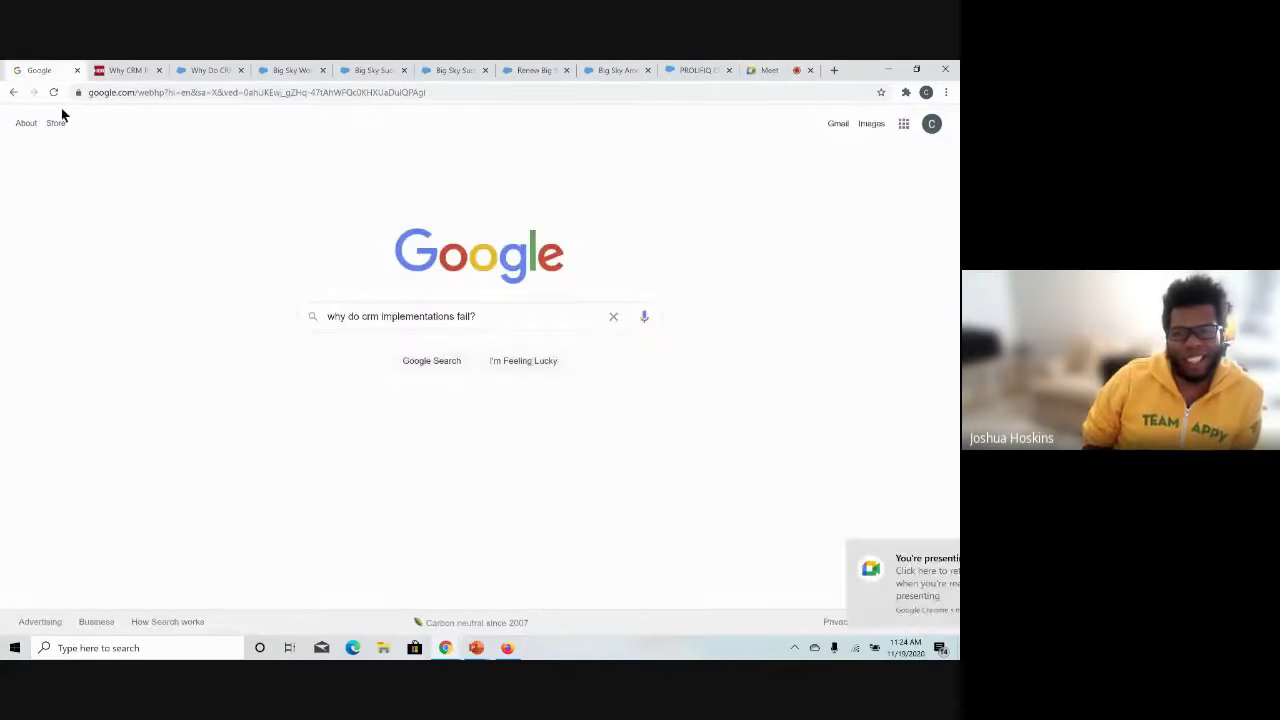
pyautogui.click(500, 311)
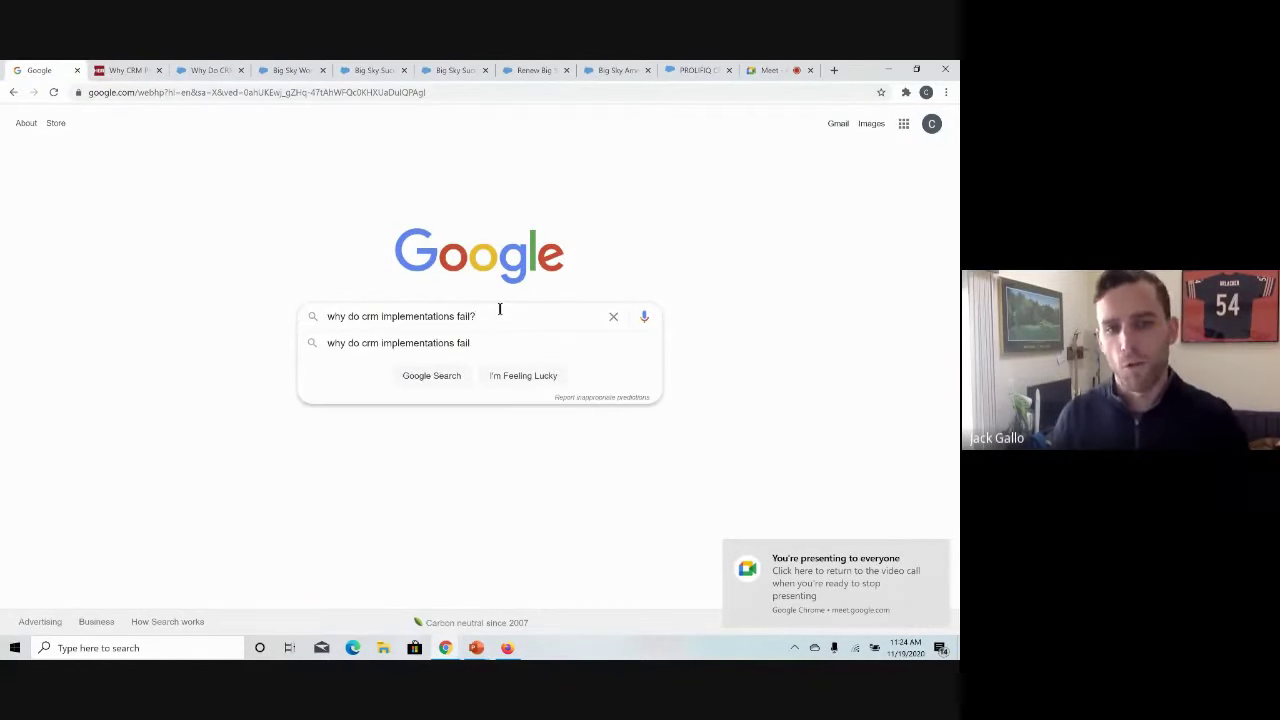
pyautogui.press('Return')
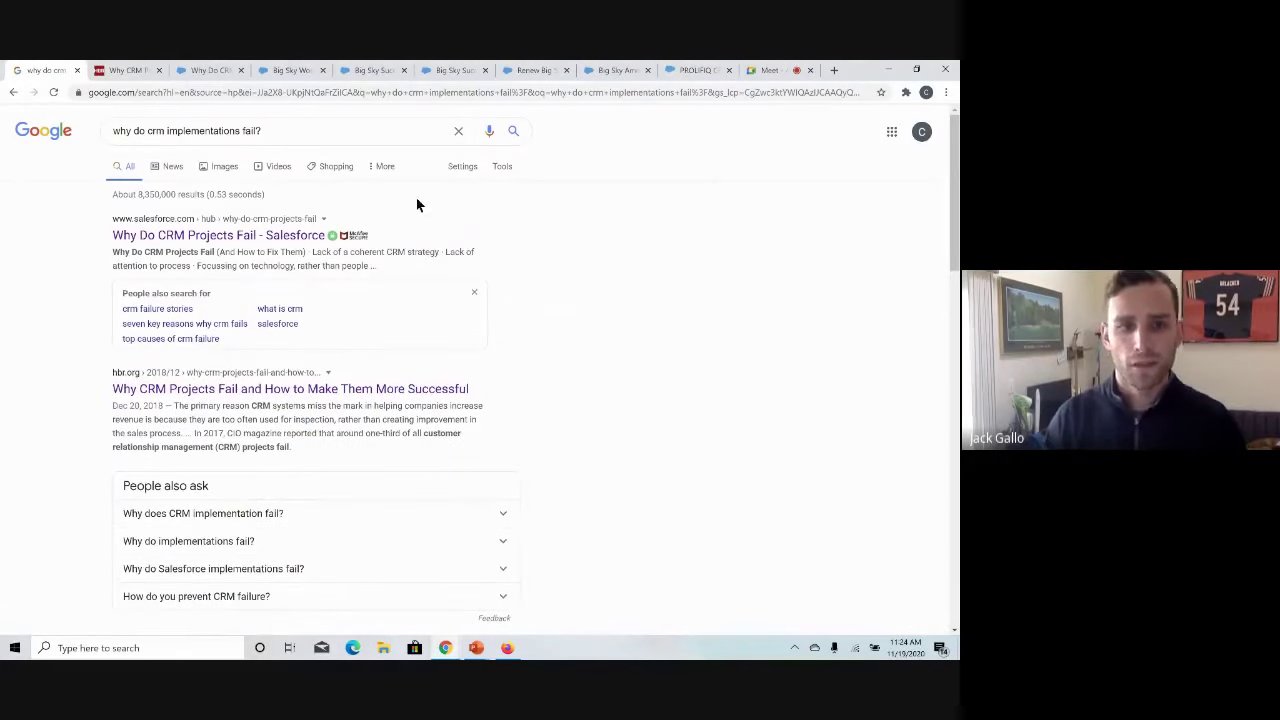
# Review the HBR and CRM failure-rate articles, then go to the Big Sky Worldwide account record.
pyautogui.click(117, 72)
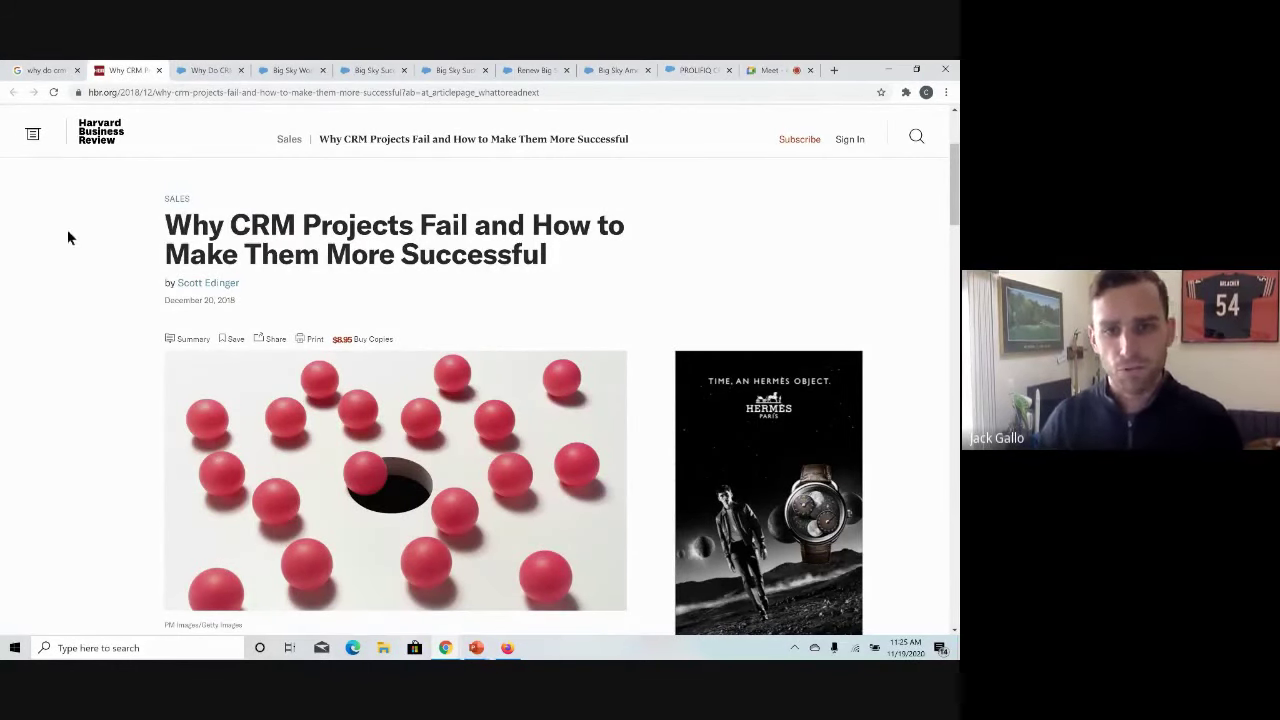
pyautogui.click(213, 72)
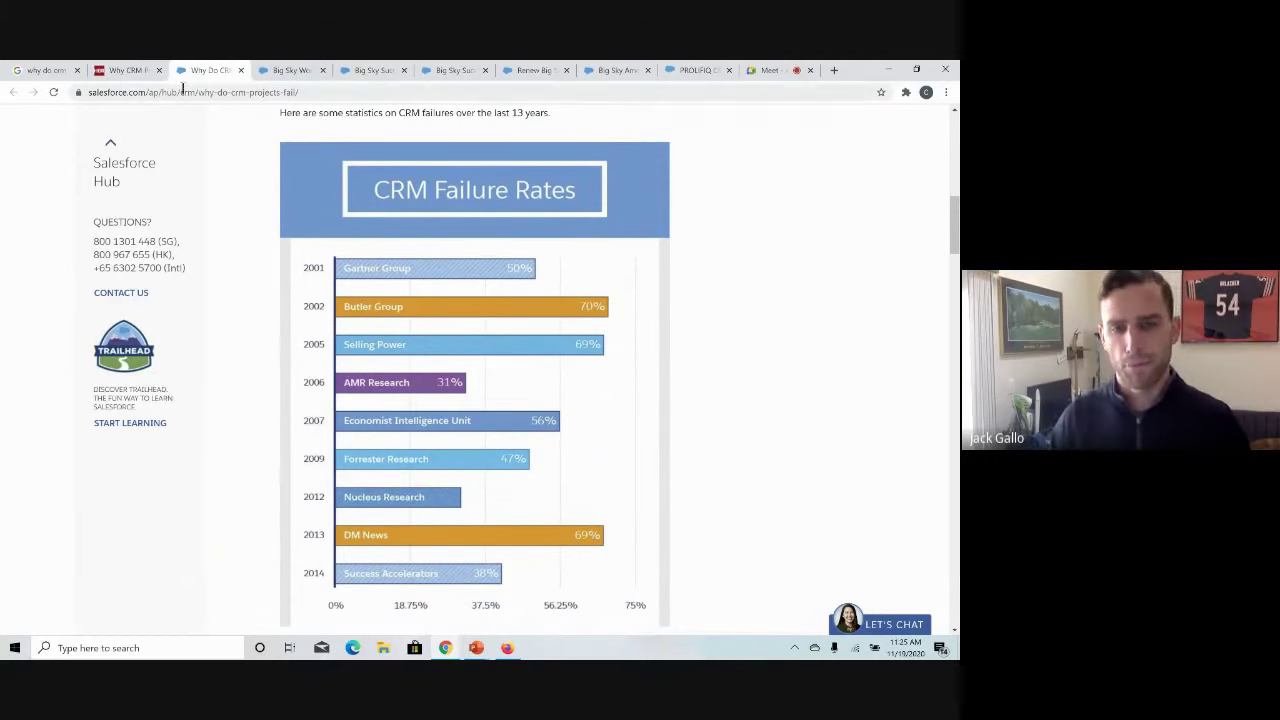
pyautogui.click(283, 70)
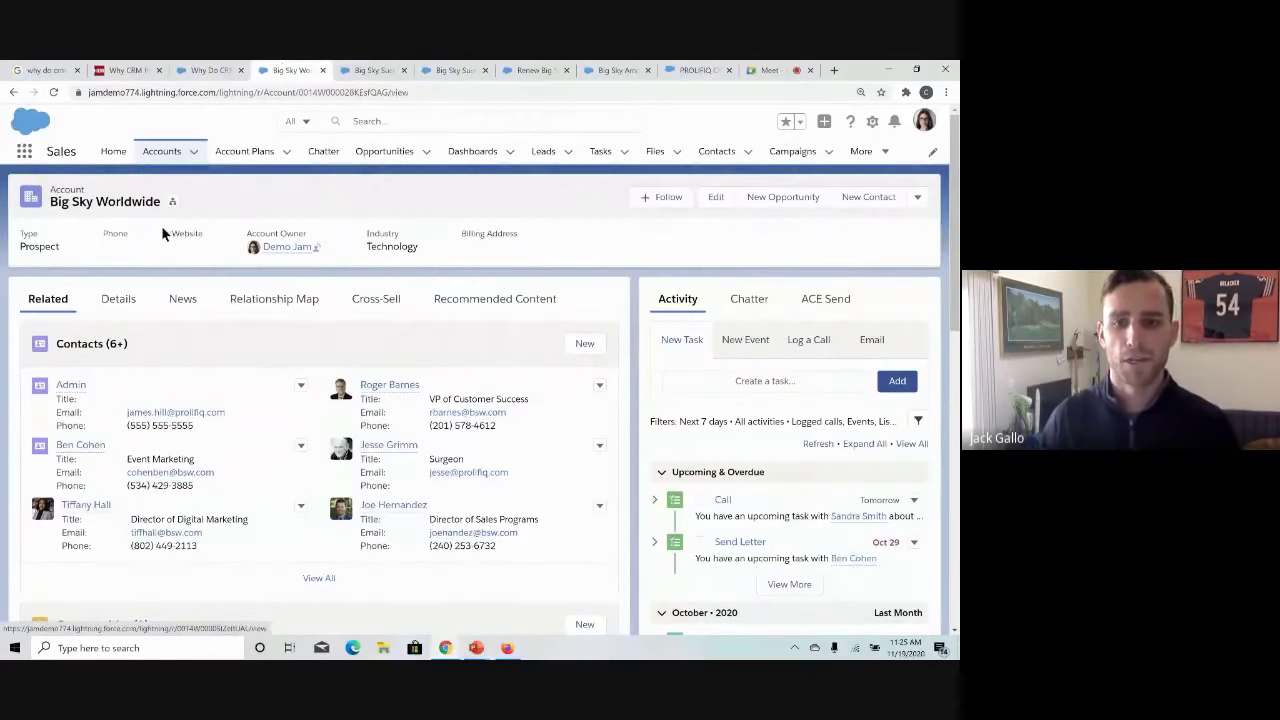
# Open Big Sky Success Plan from Account Plans and review its details: goal Grow, status Open, score 90.
pyautogui.scroll(-2, 163, 233)
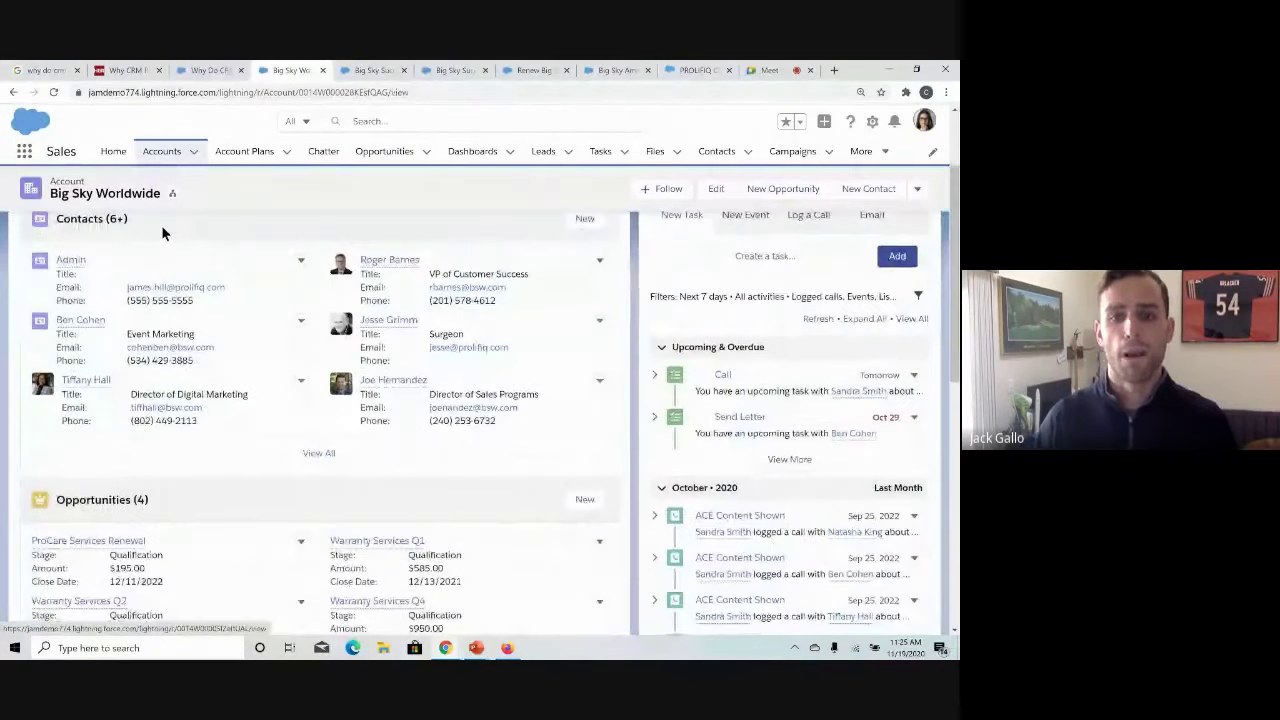
pyautogui.scroll(-1, 163, 233)
pyautogui.scroll(-4, 157, 233)
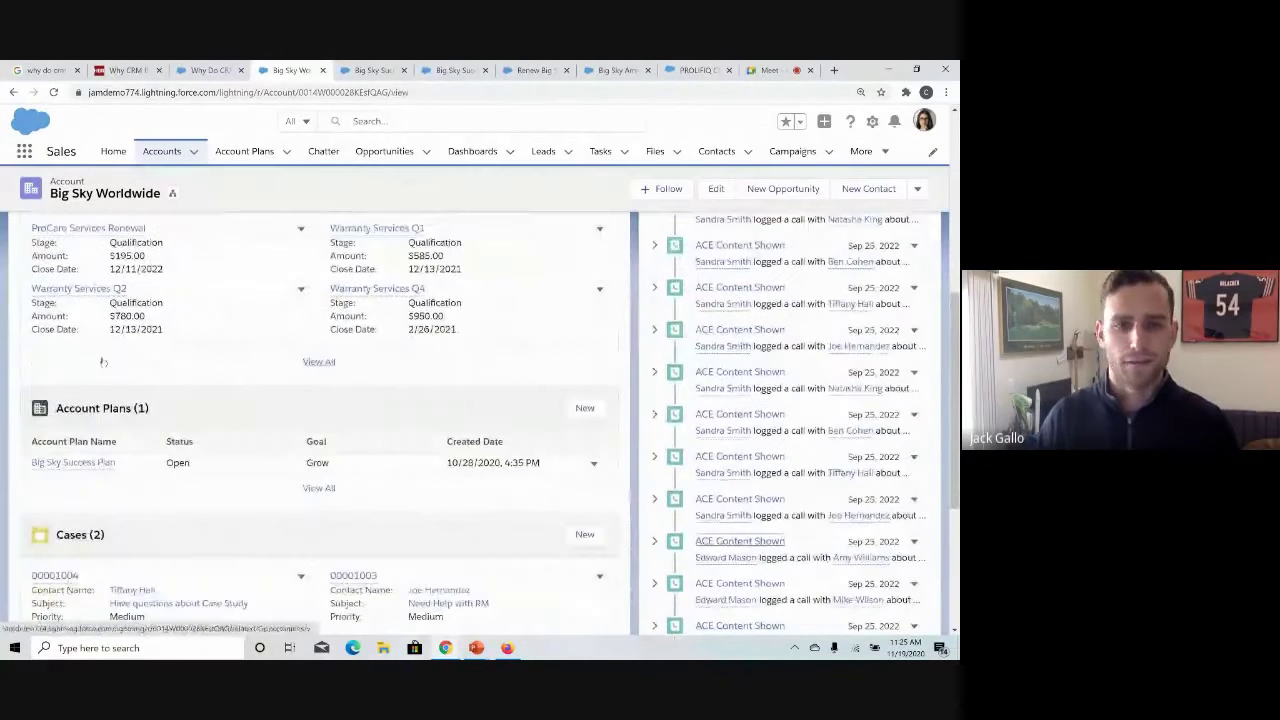
pyautogui.click(78, 467)
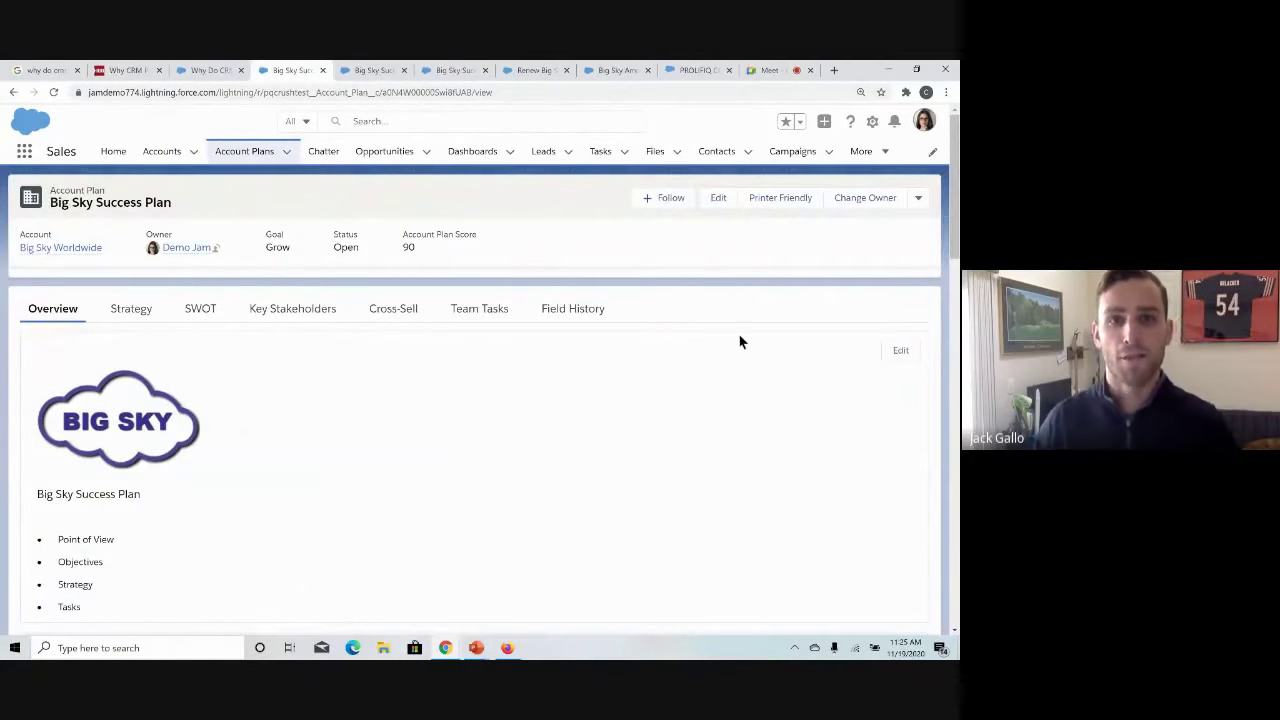
pyautogui.scroll(-1, 729, 324)
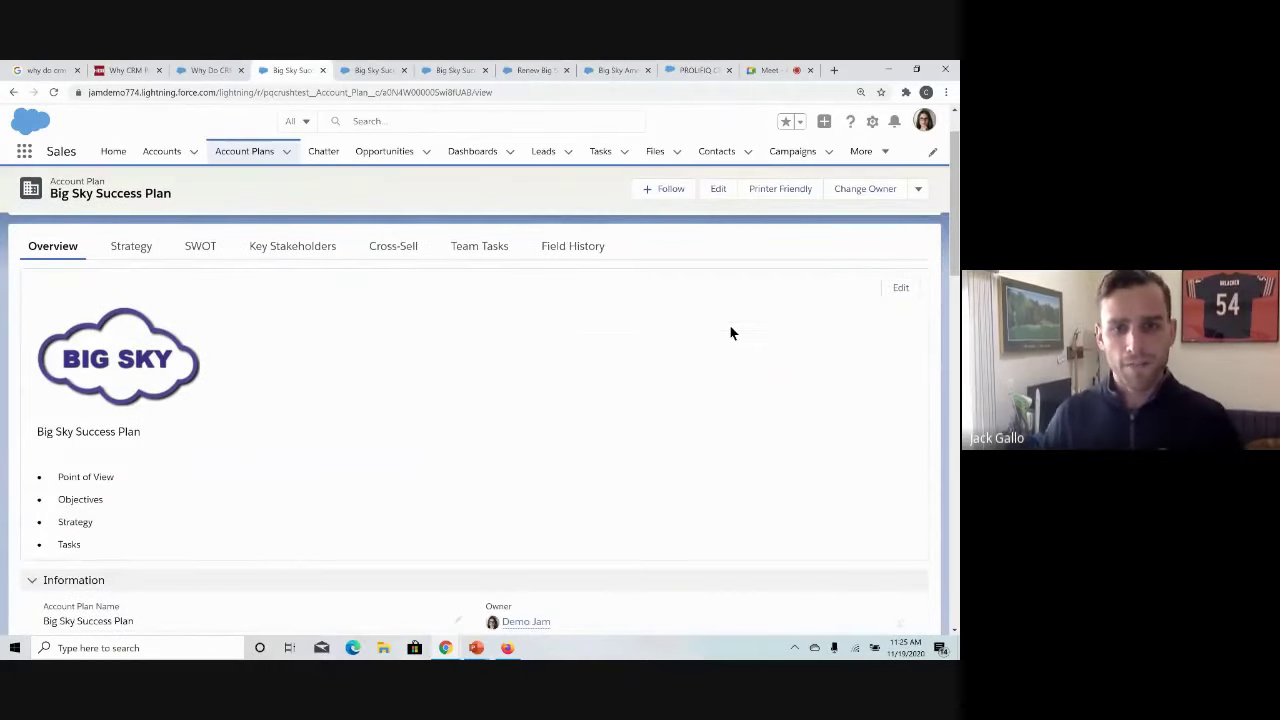
pyautogui.scroll(-1, 729, 324)
pyautogui.scroll(-2, 726, 325)
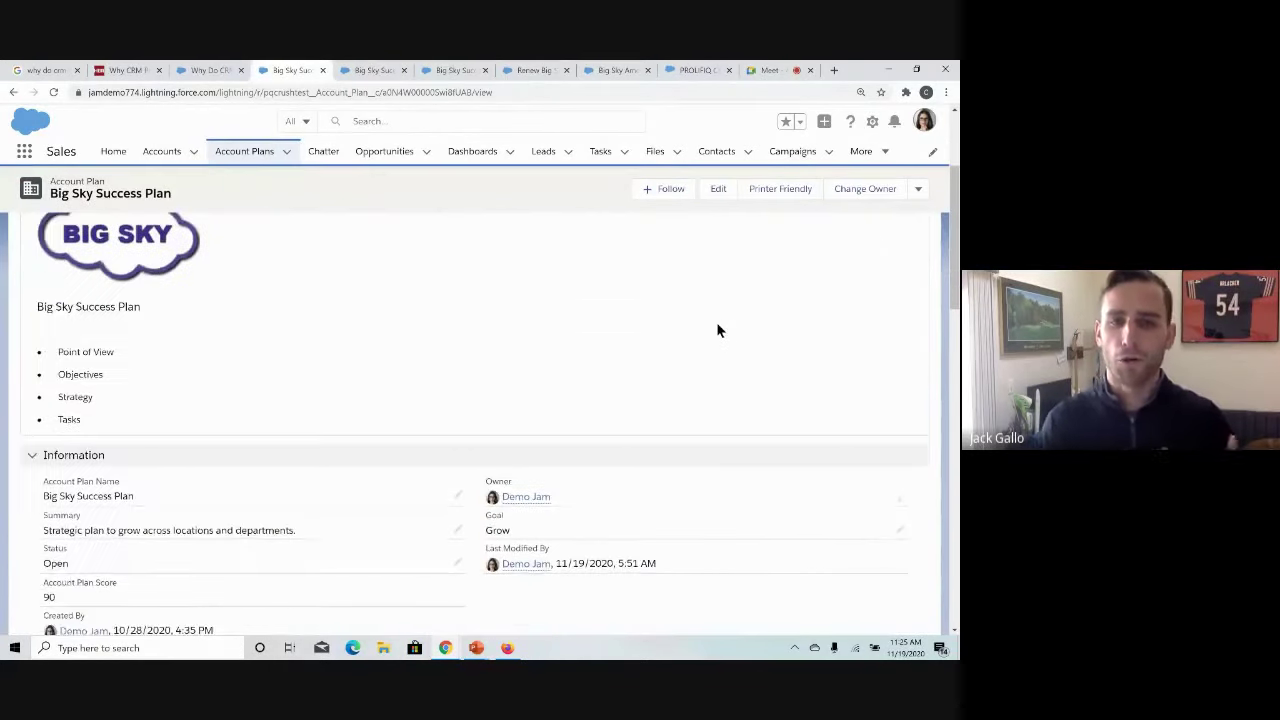
pyautogui.scroll(-3, 714, 330)
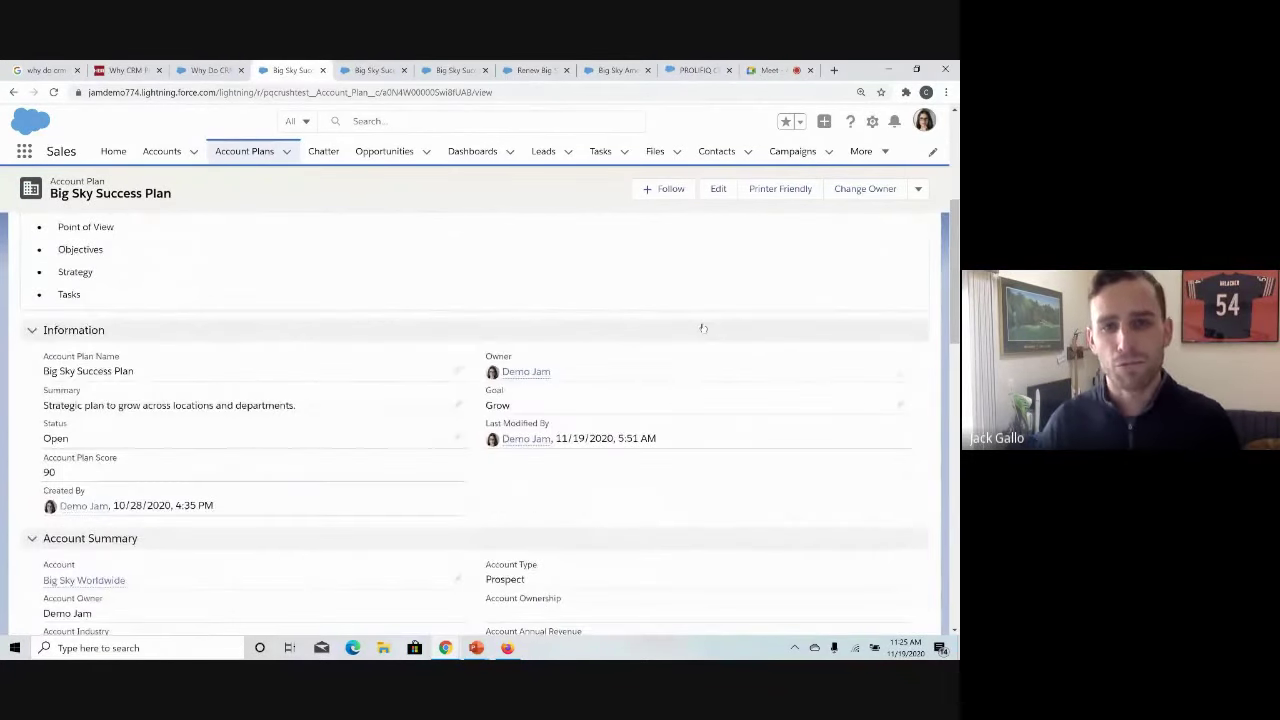
pyautogui.scroll(-3, 696, 327)
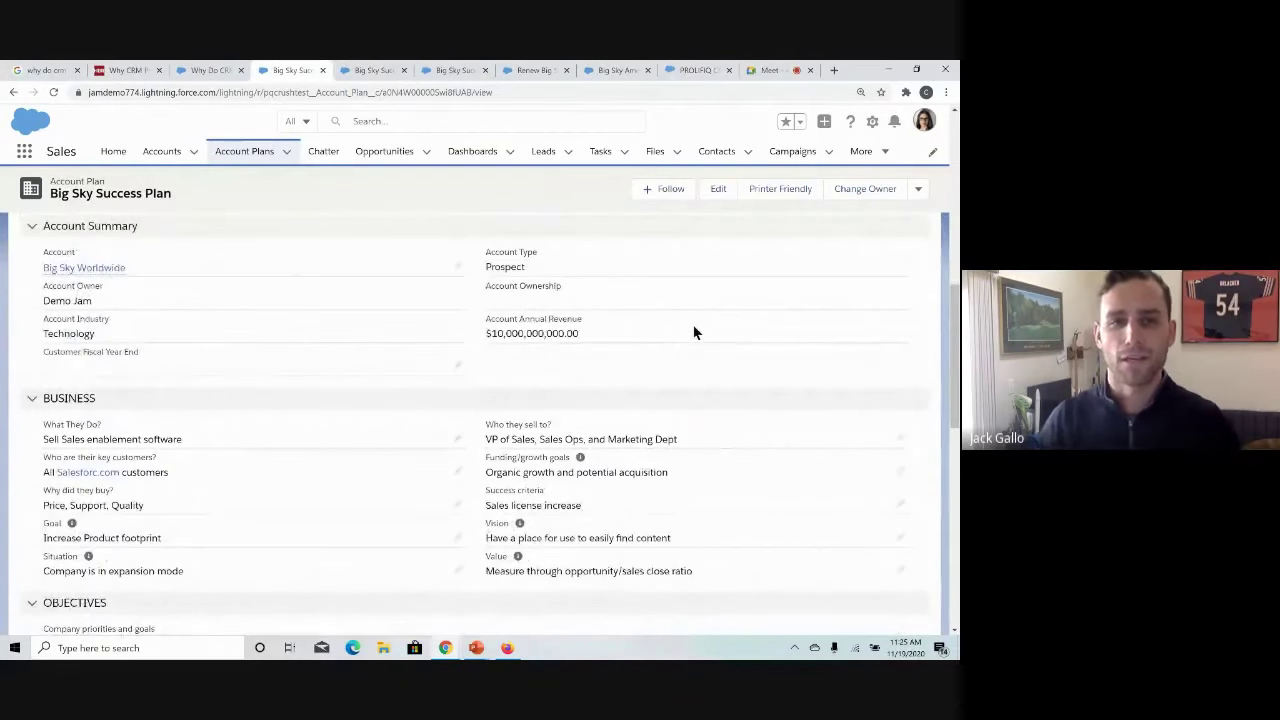
pyautogui.scroll(1, 695, 333)
pyautogui.scroll(6, 695, 336)
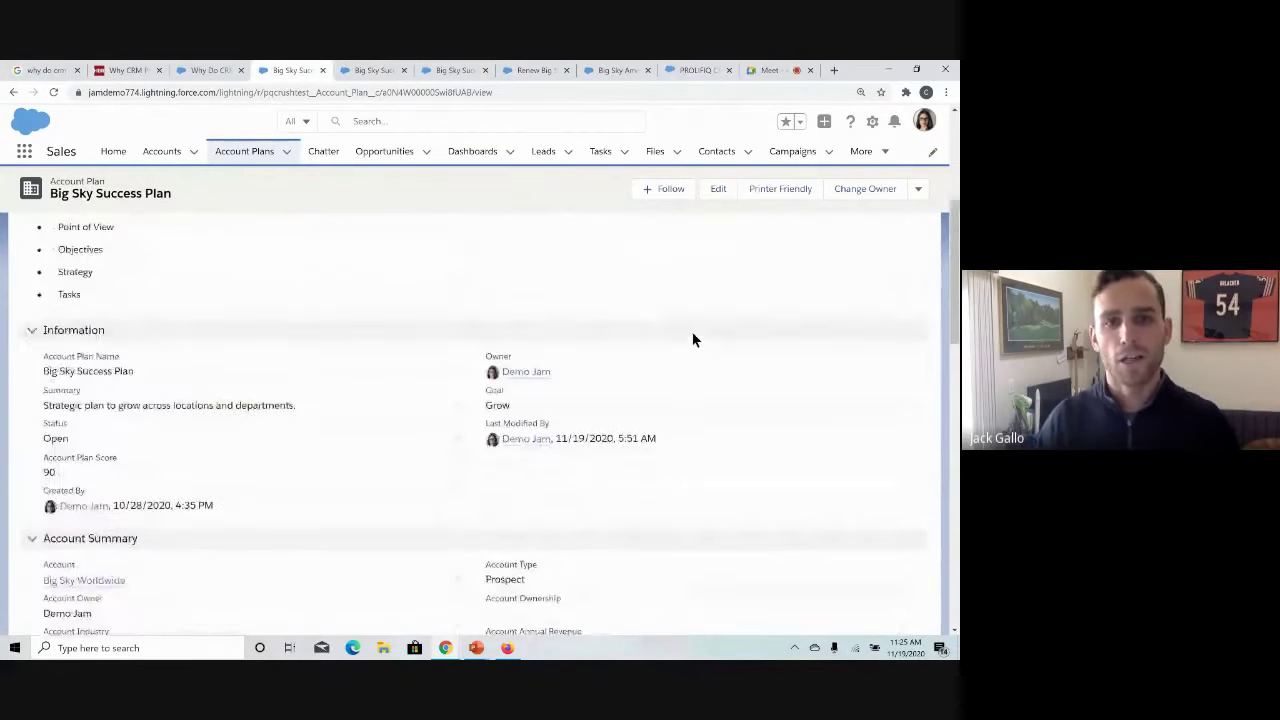
pyautogui.scroll(4, 684, 347)
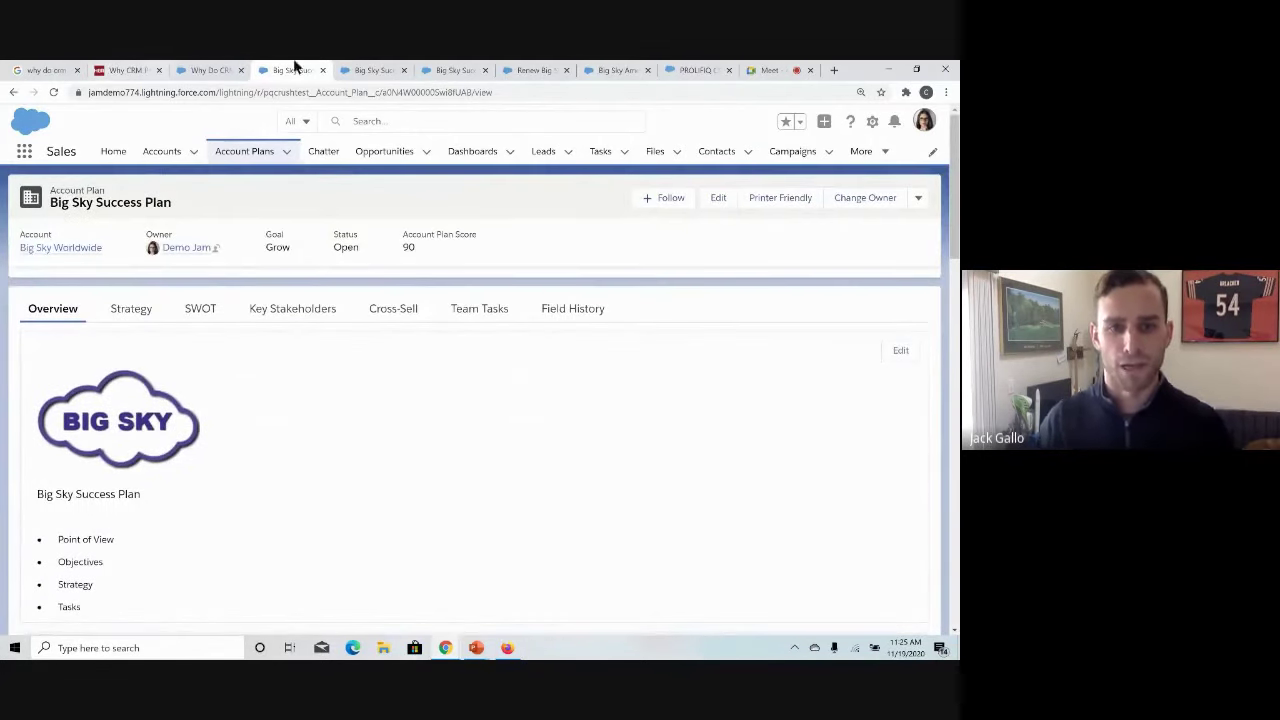
pyautogui.click(365, 67)
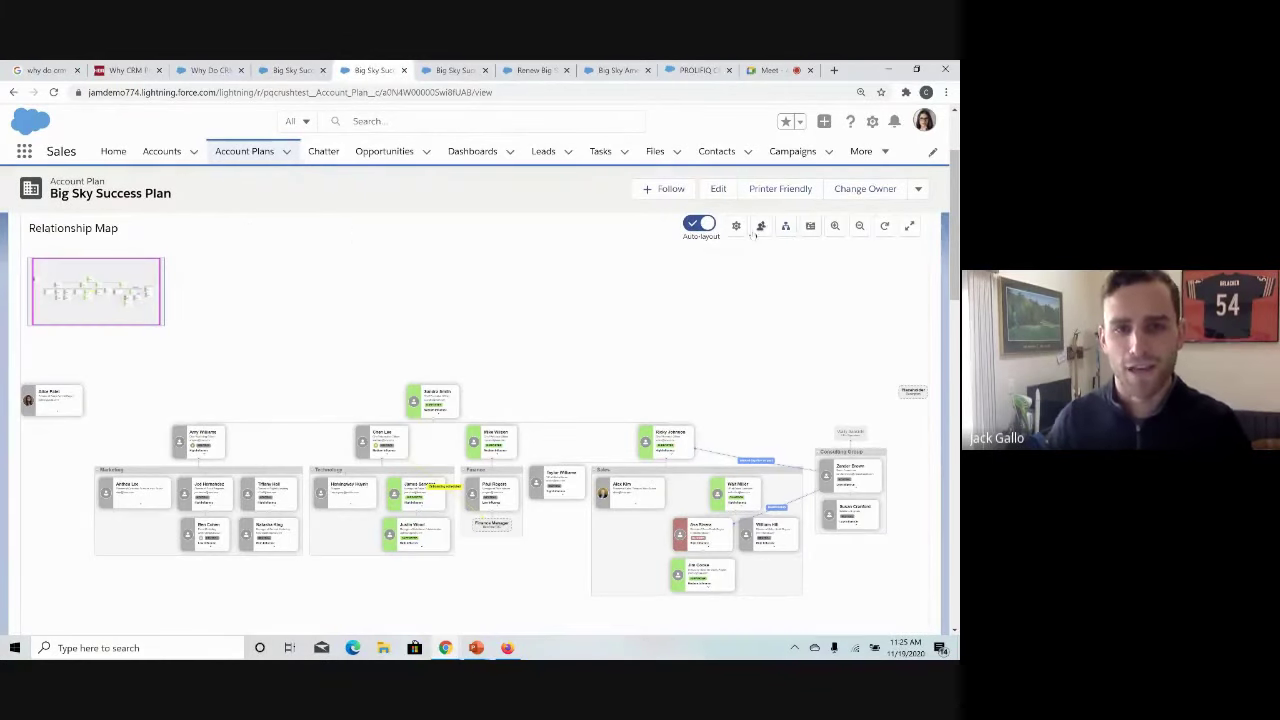
pyautogui.click(761, 227)
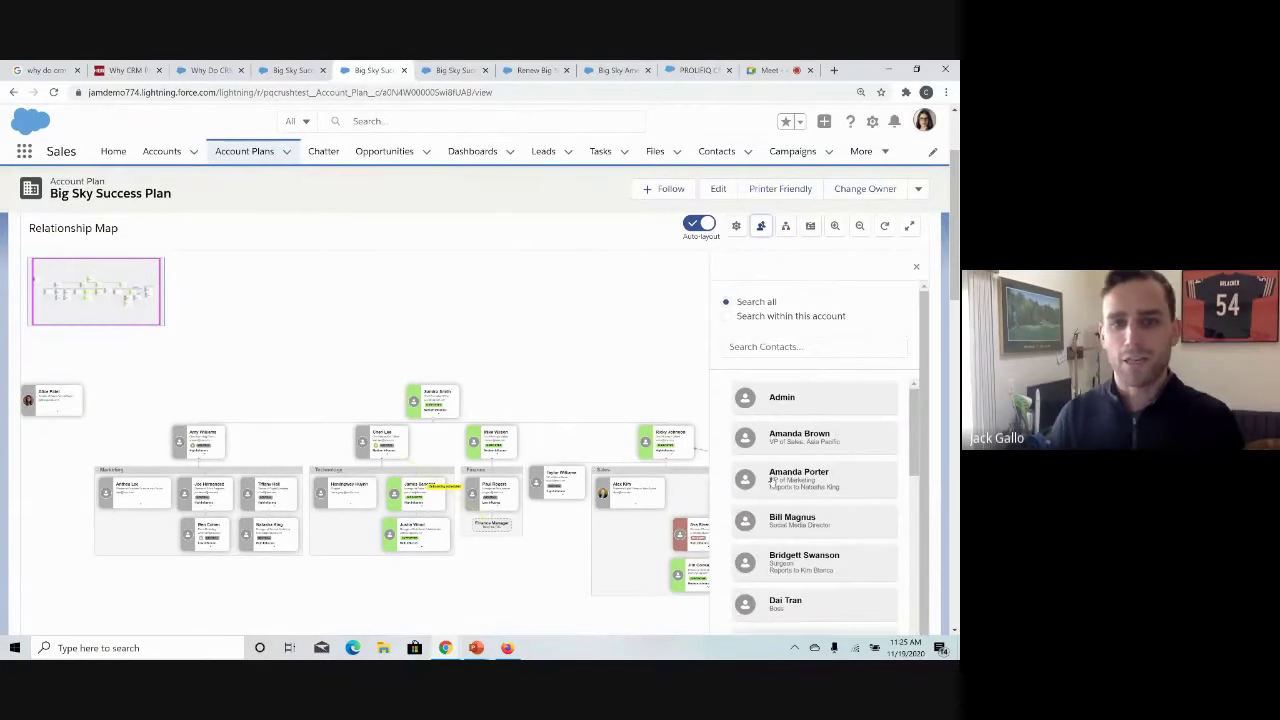
pyautogui.moveTo(771, 483); pyautogui.dragTo(246, 538)
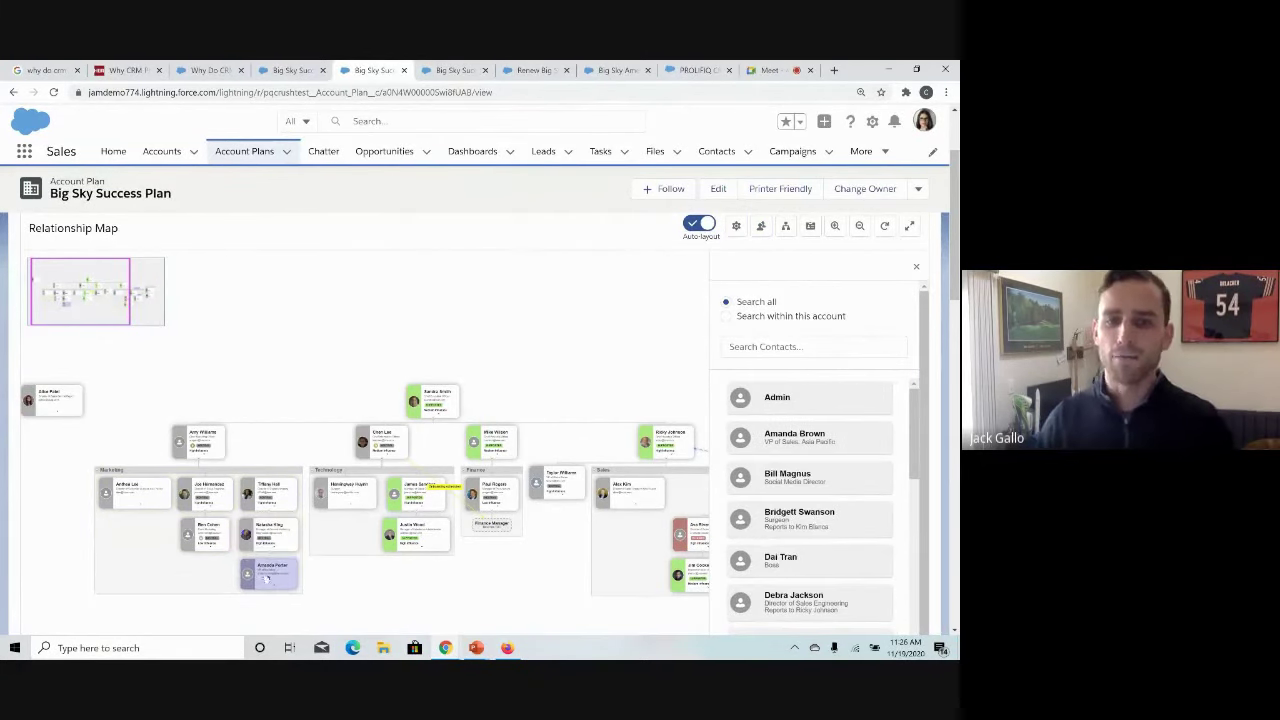
pyautogui.doubleClick(247, 574)
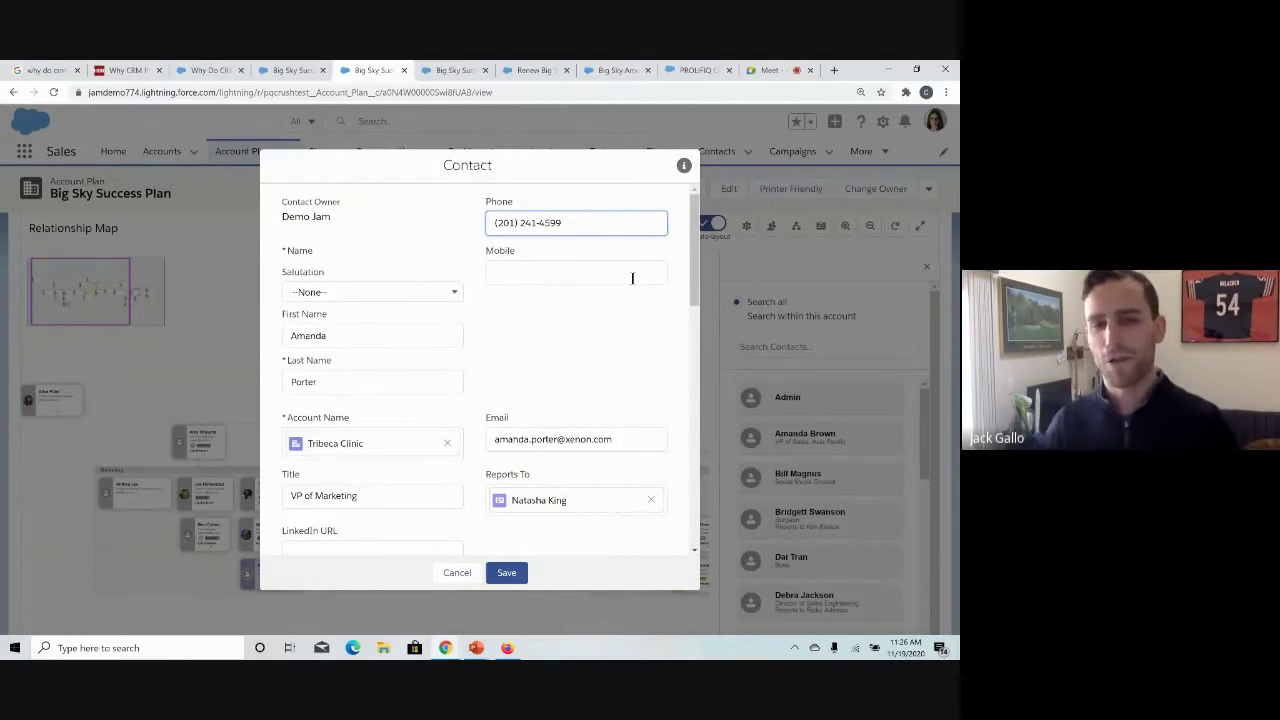
pyautogui.click(456, 573)
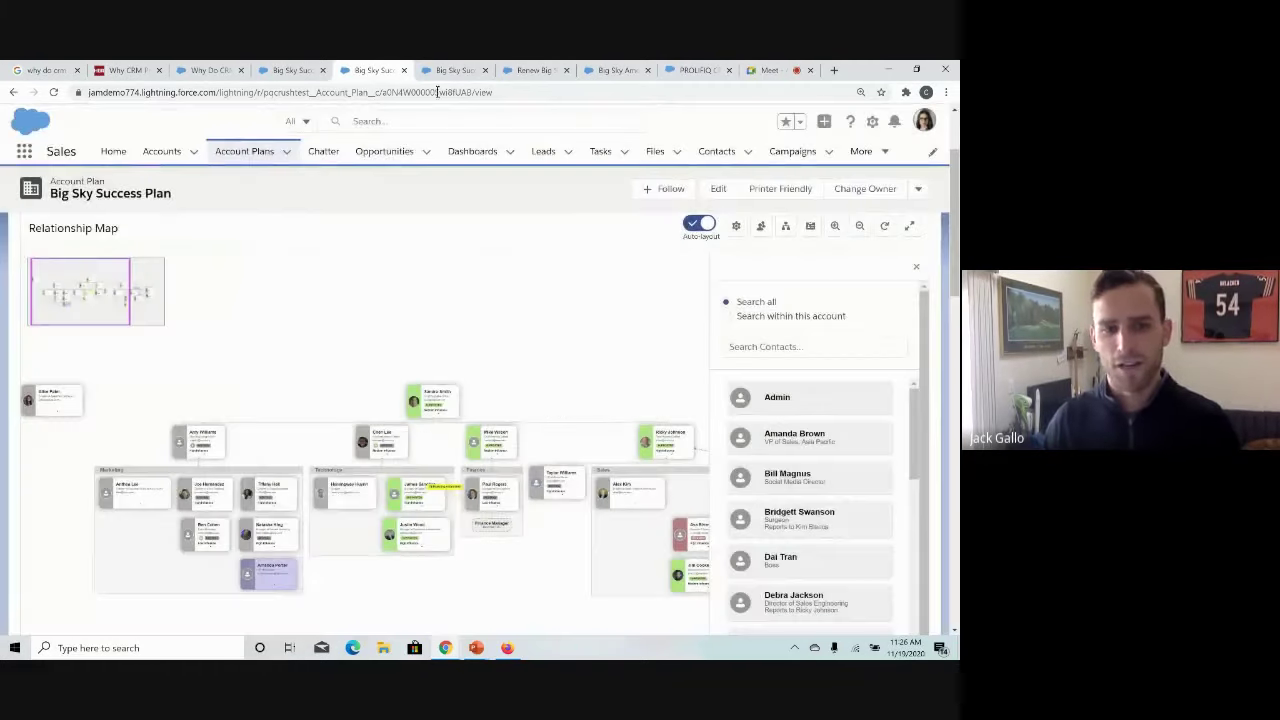
# From the Cross-Sell map's Big Sky Europe / KeyAccount IQ cell, change the opportunity's close date to 11/19/2020.
pyautogui.click(440, 70)
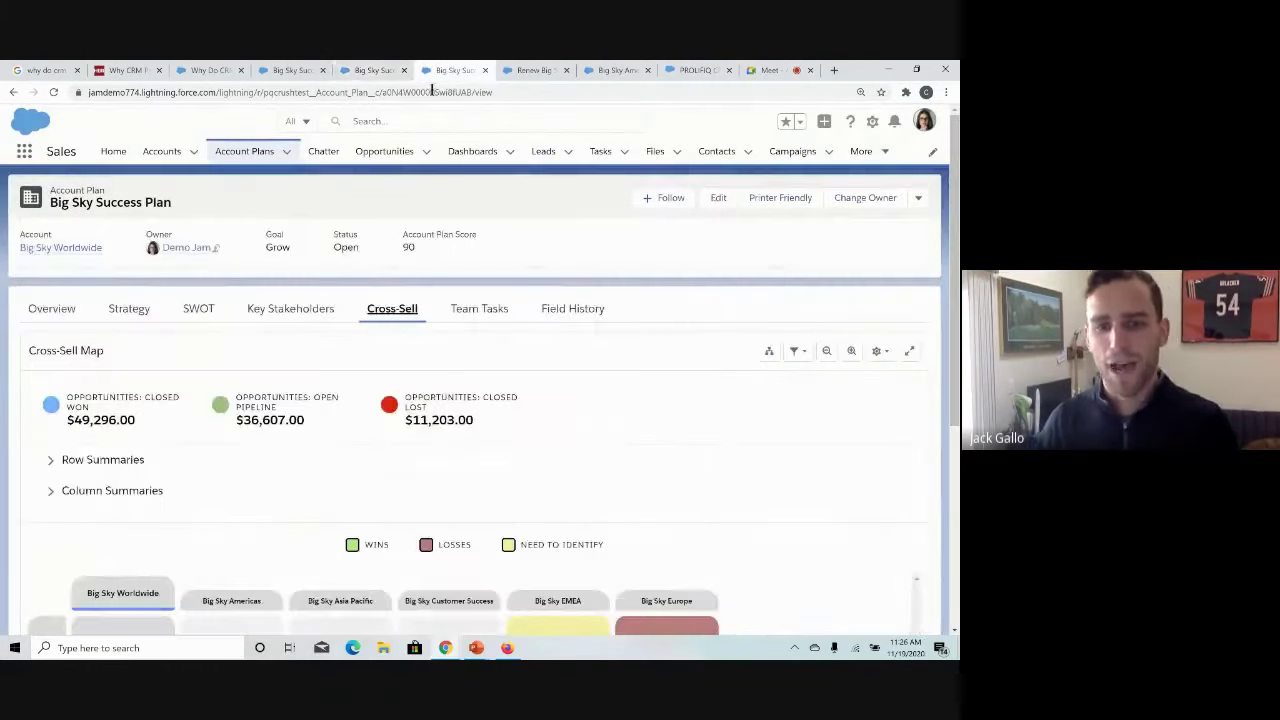
pyautogui.scroll(-2, 543, 401)
pyautogui.scroll(-3, 545, 402)
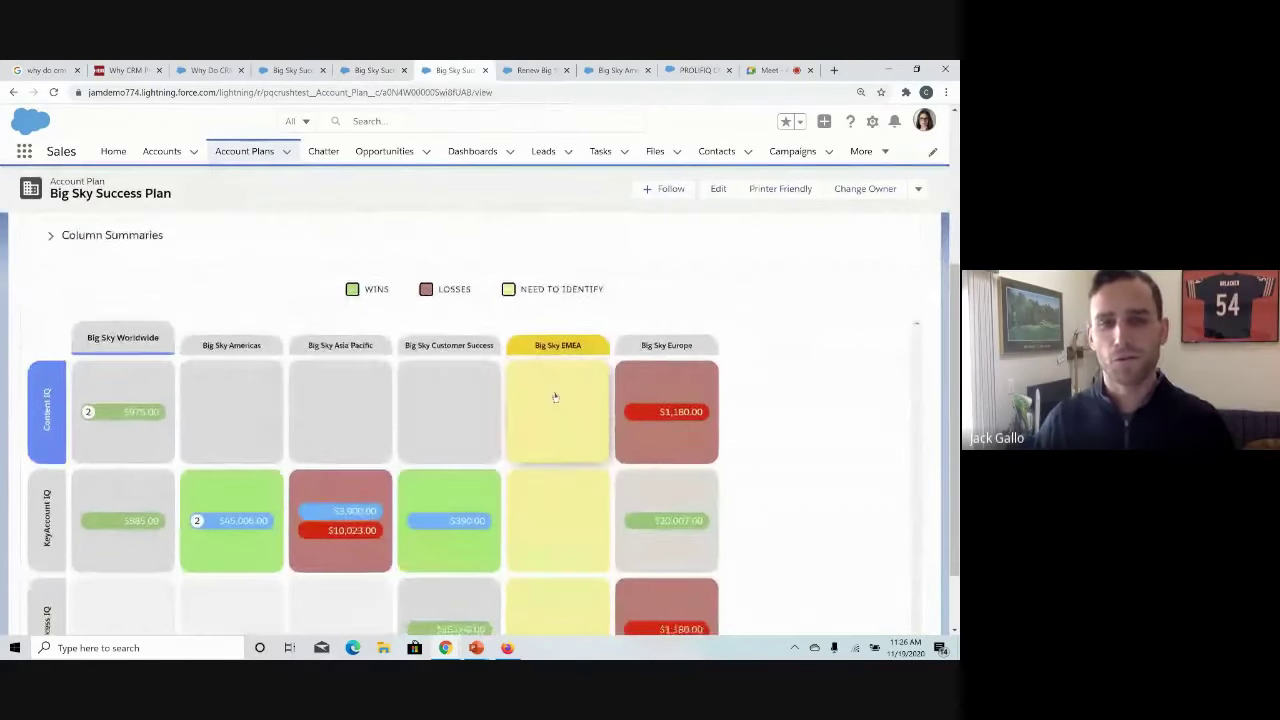
pyautogui.scroll(-1, 554, 397)
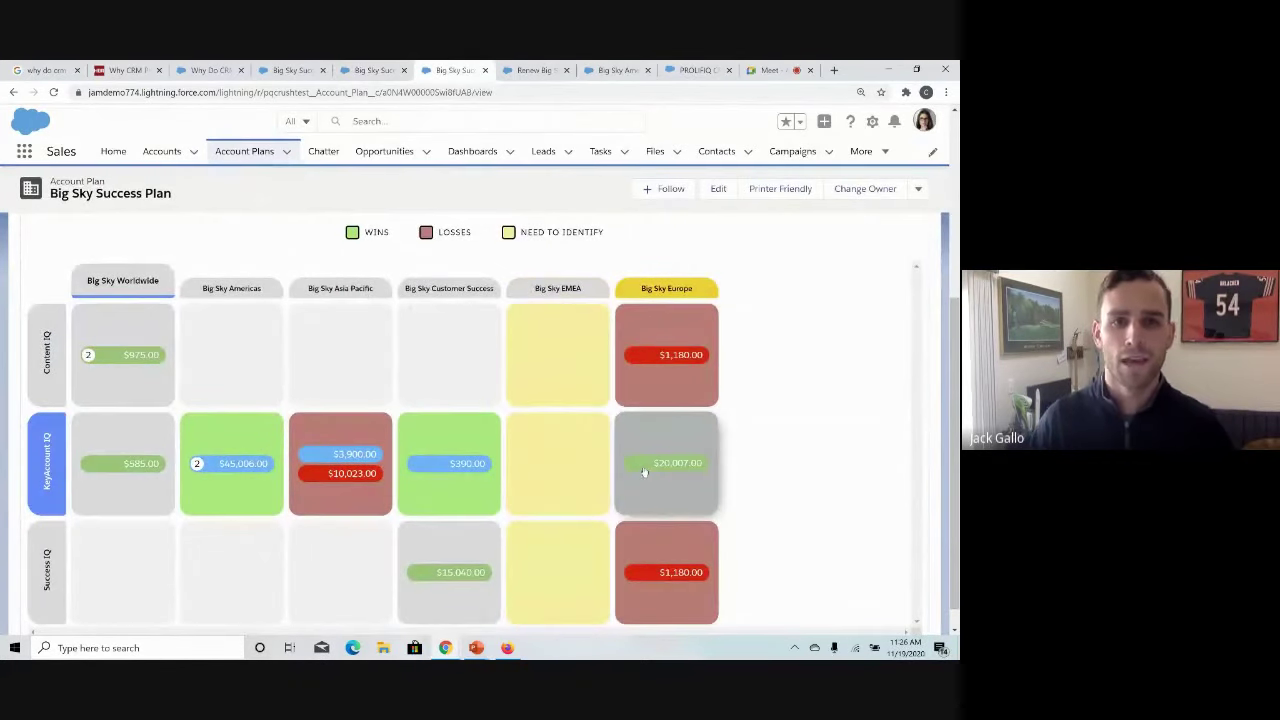
pyautogui.click(645, 470)
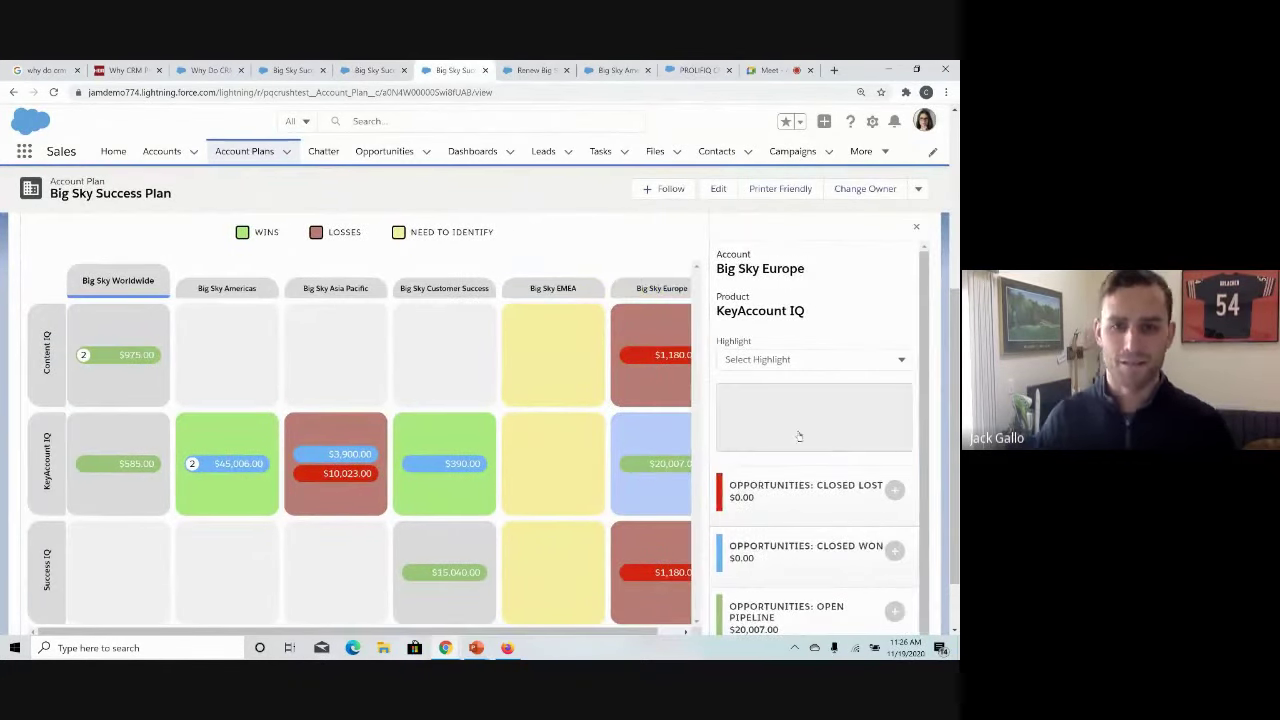
pyautogui.scroll(-1, 805, 445)
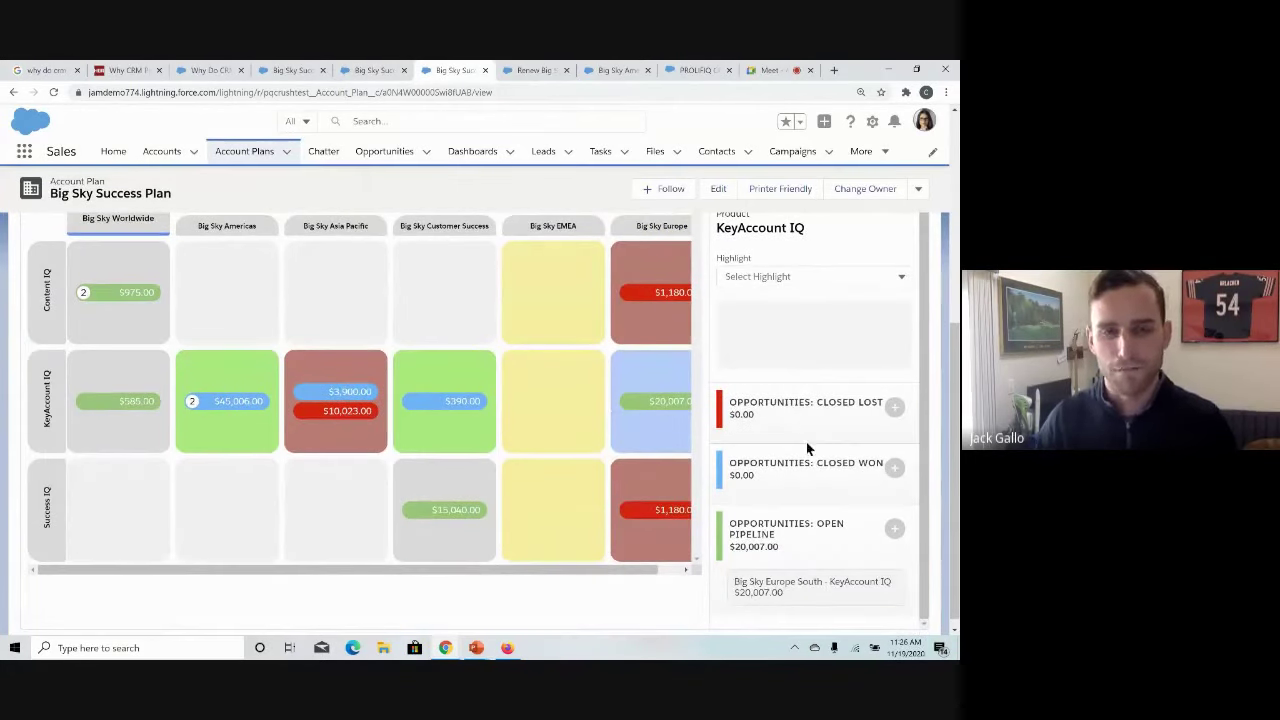
pyautogui.click(793, 594)
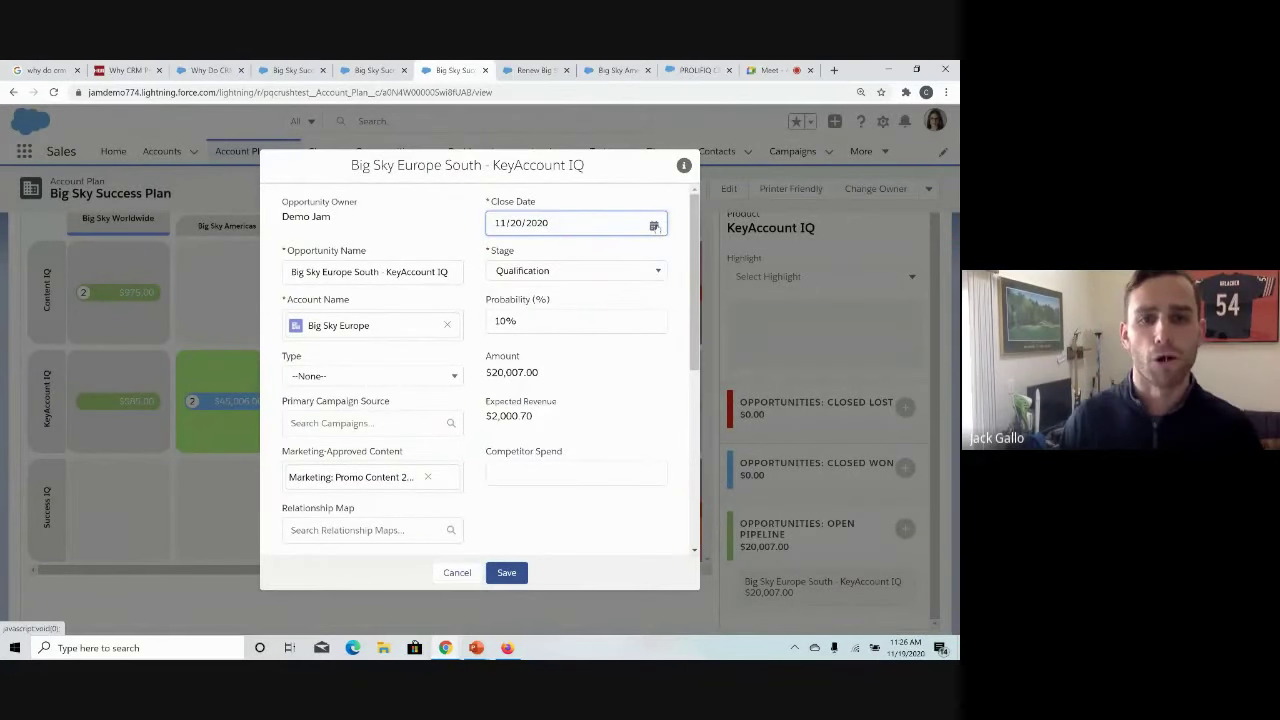
pyautogui.click(650, 227)
pyautogui.click(611, 354)
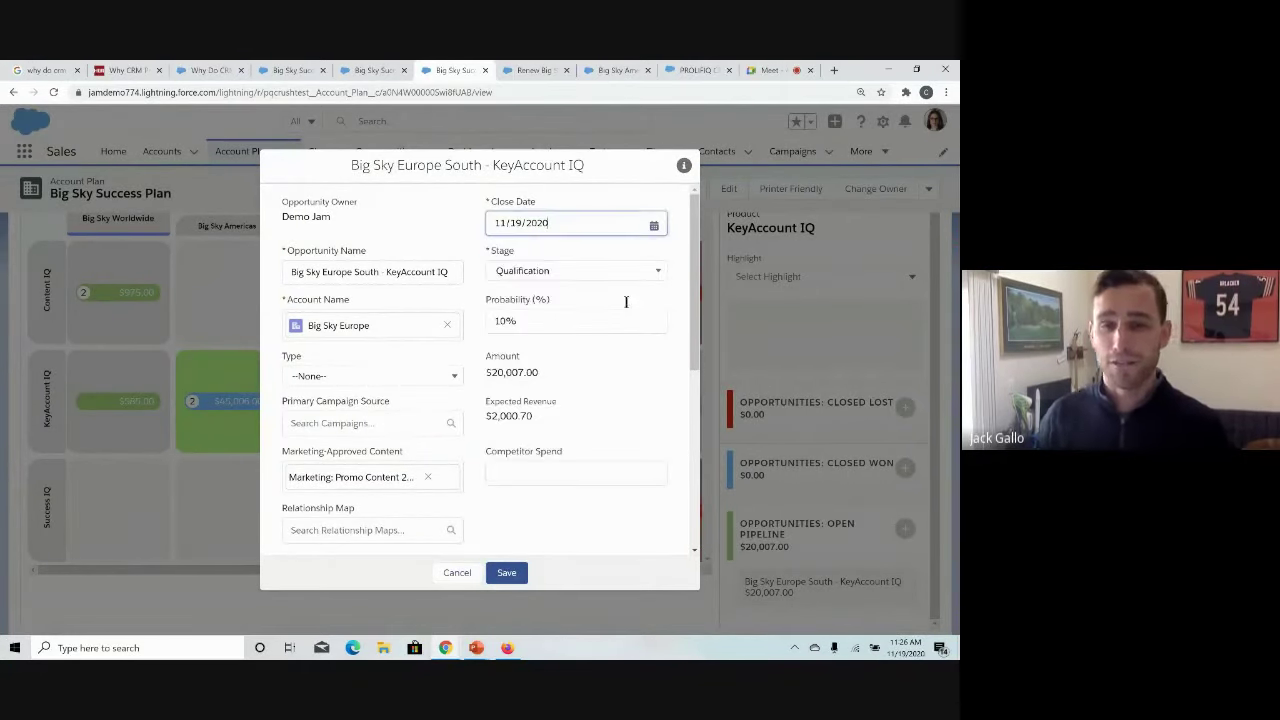
pyautogui.click(506, 572)
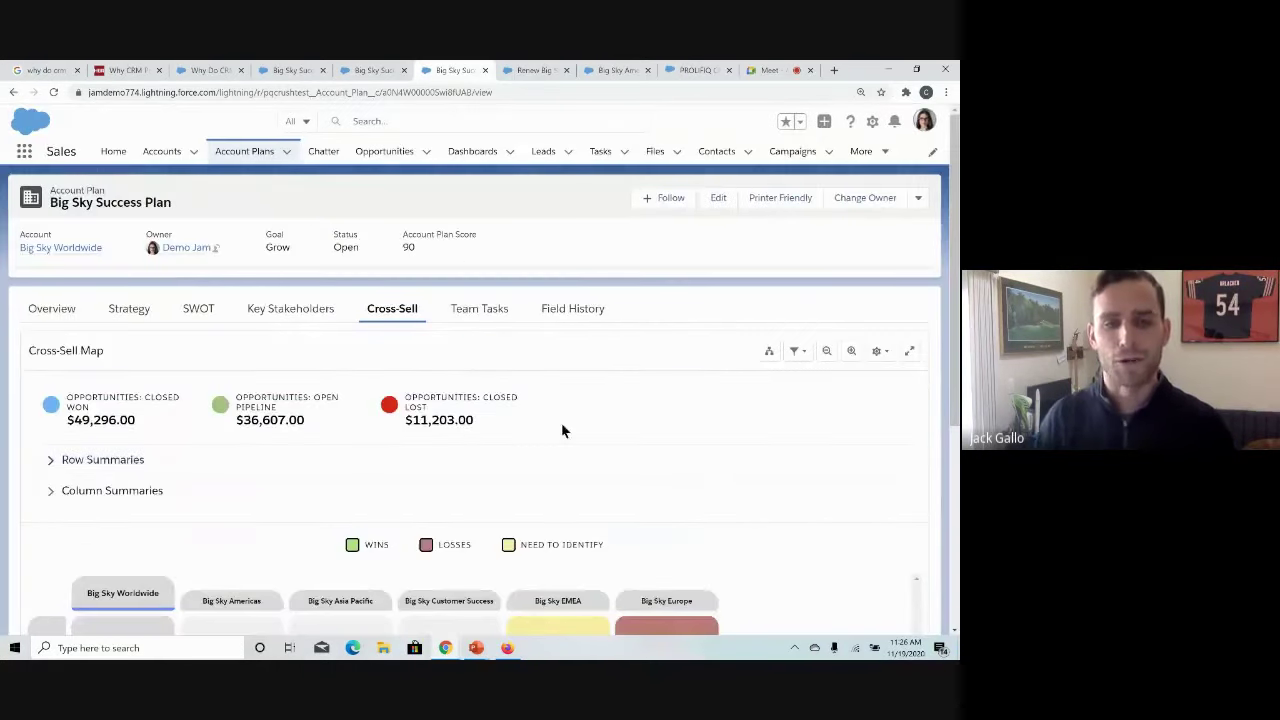
pyautogui.scroll(-1, 540, 410)
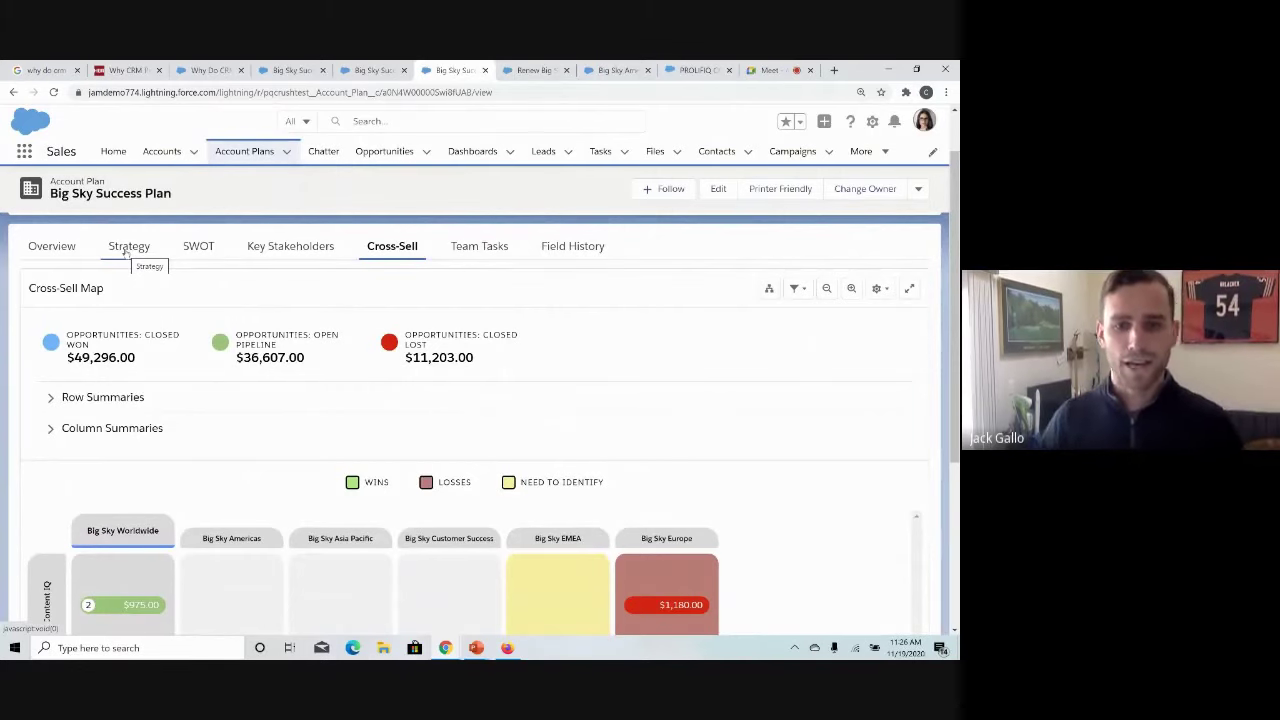
# Review the plan's Strategy objectives and key dates, glance at Renew Big Sky Americas West, then view Account Plan Opportunities.
pyautogui.click(128, 247)
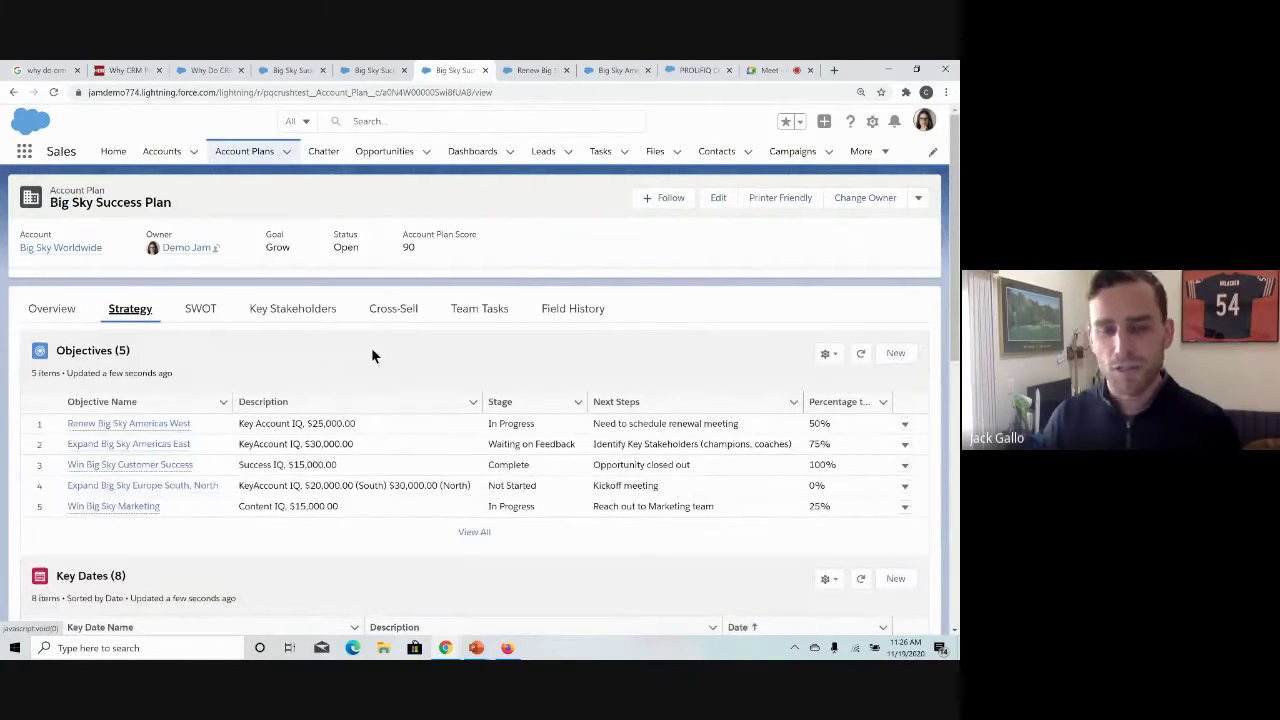
pyautogui.scroll(-1, 371, 356)
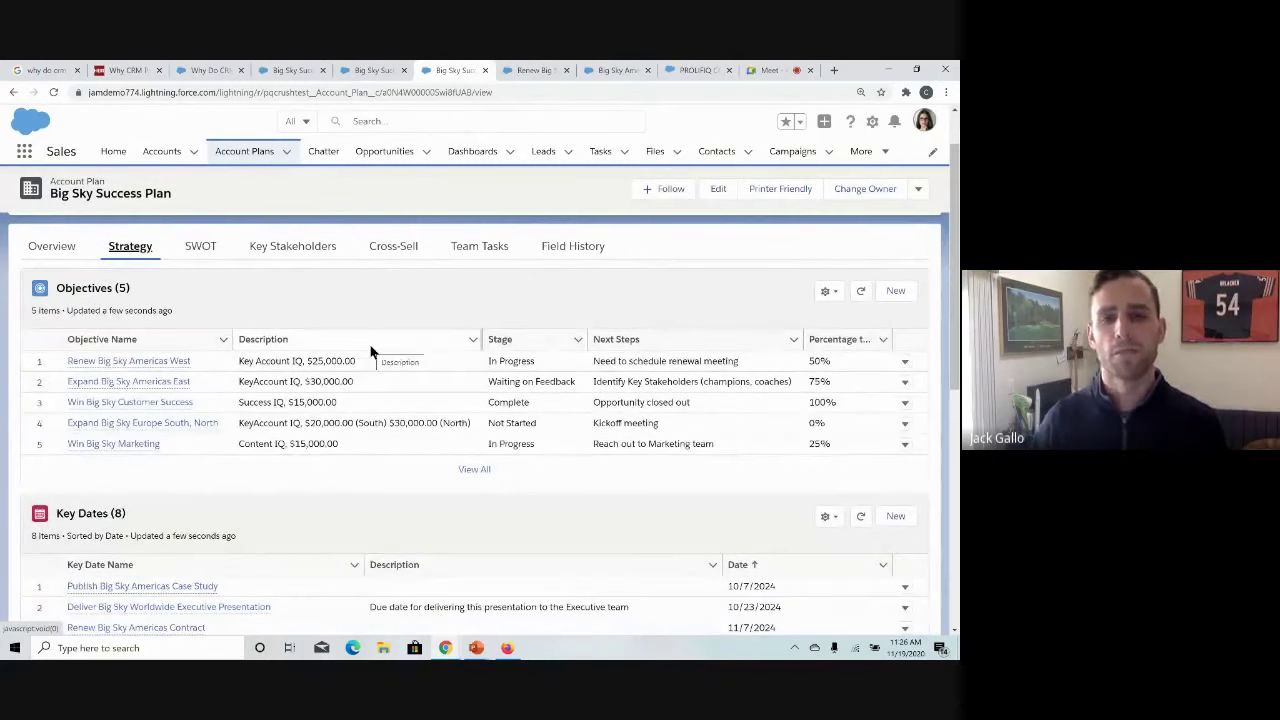
pyautogui.scroll(-1, 371, 352)
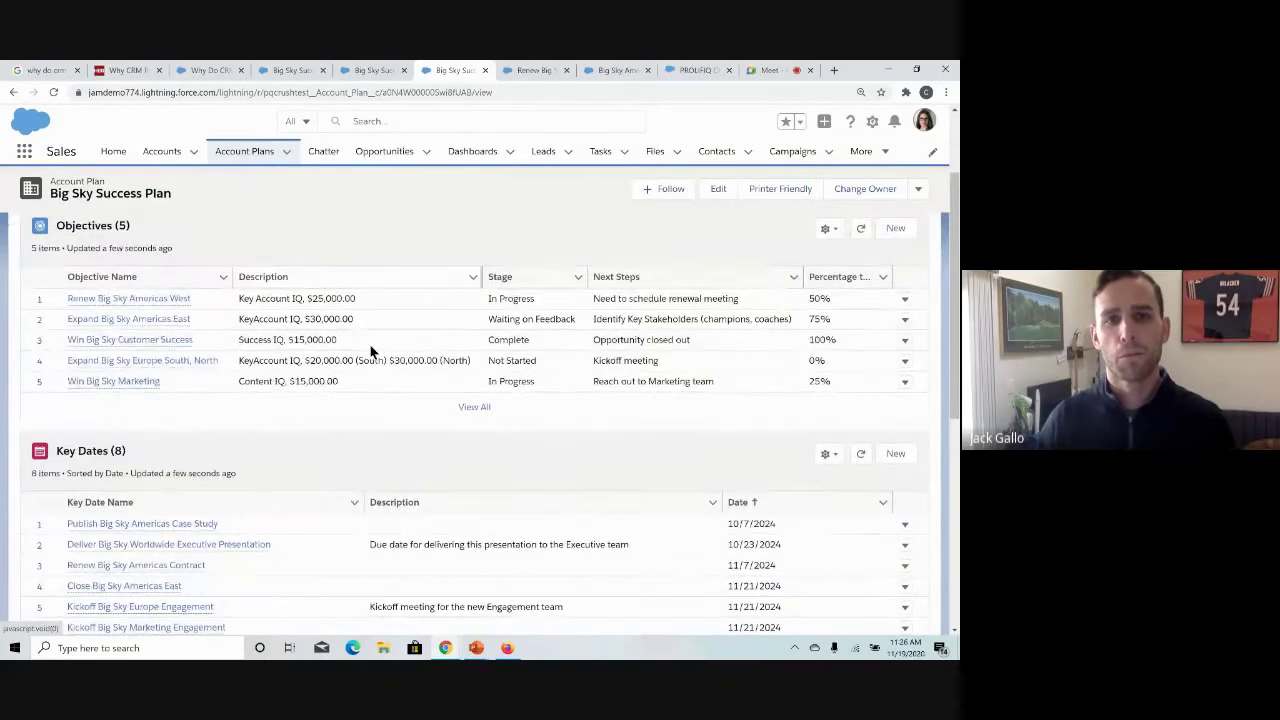
pyautogui.click(532, 70)
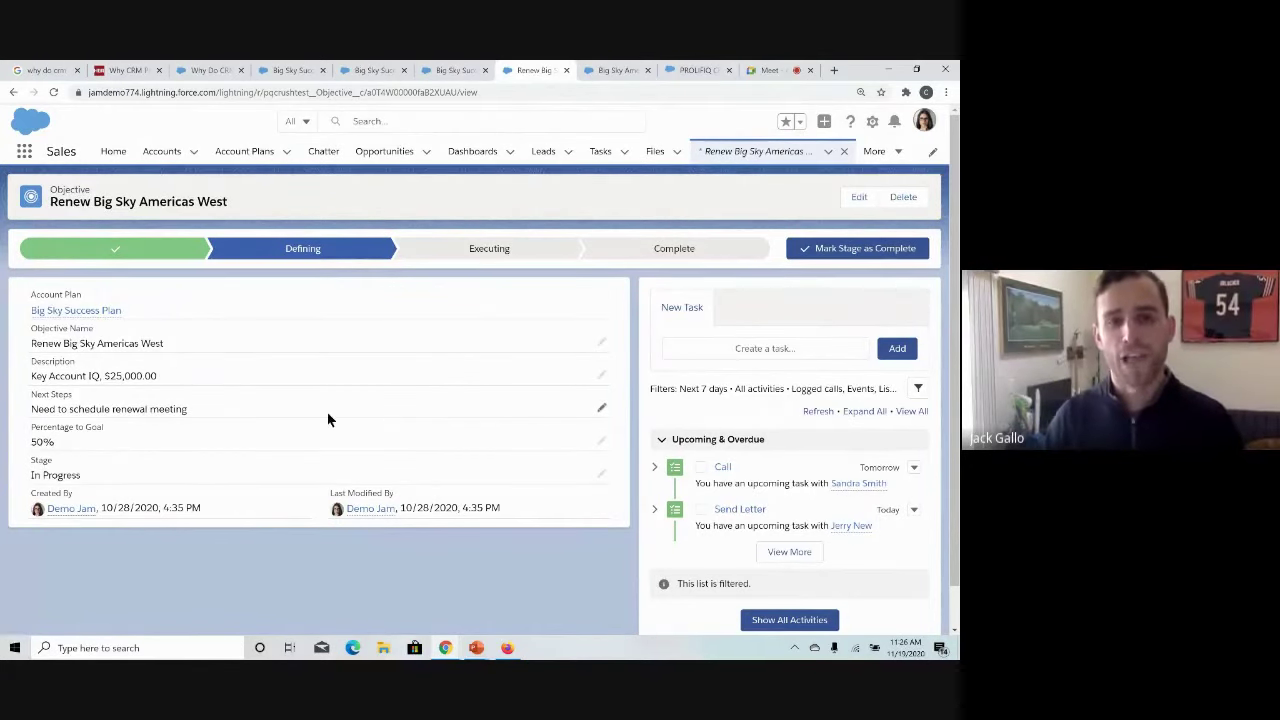
pyautogui.click(447, 70)
pyautogui.scroll(-5, 188, 458)
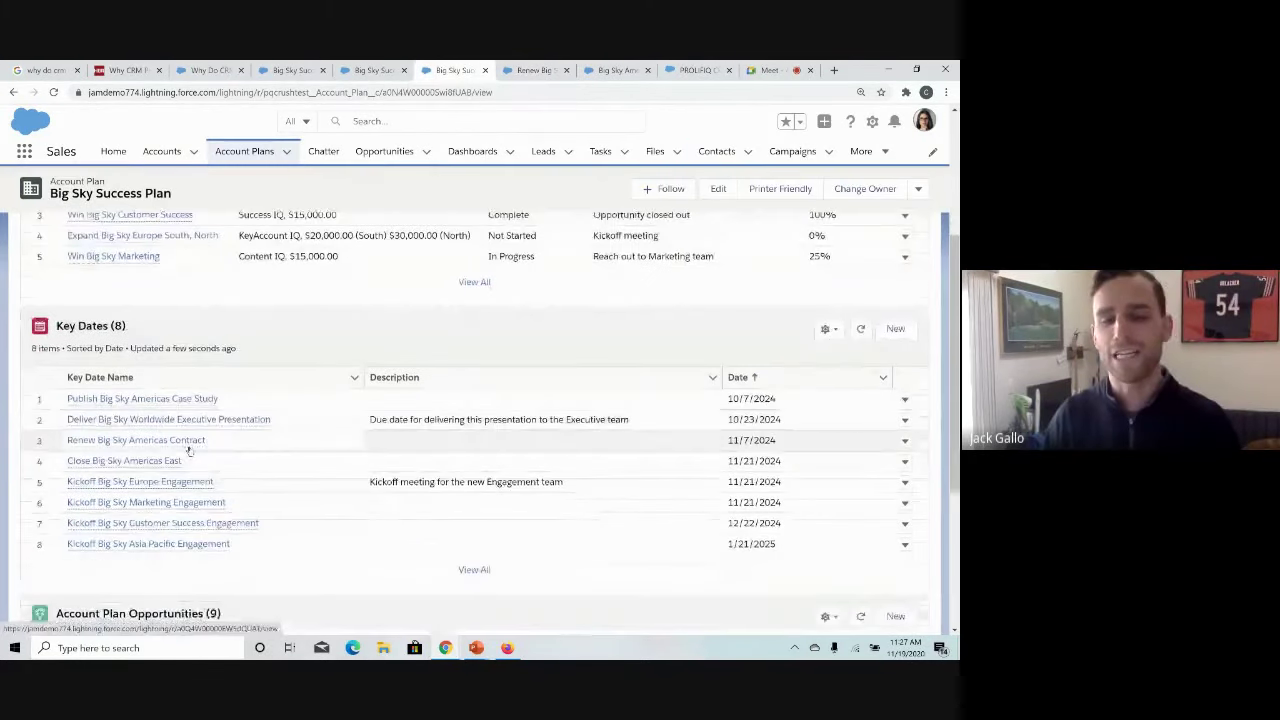
pyautogui.scroll(-3, 188, 458)
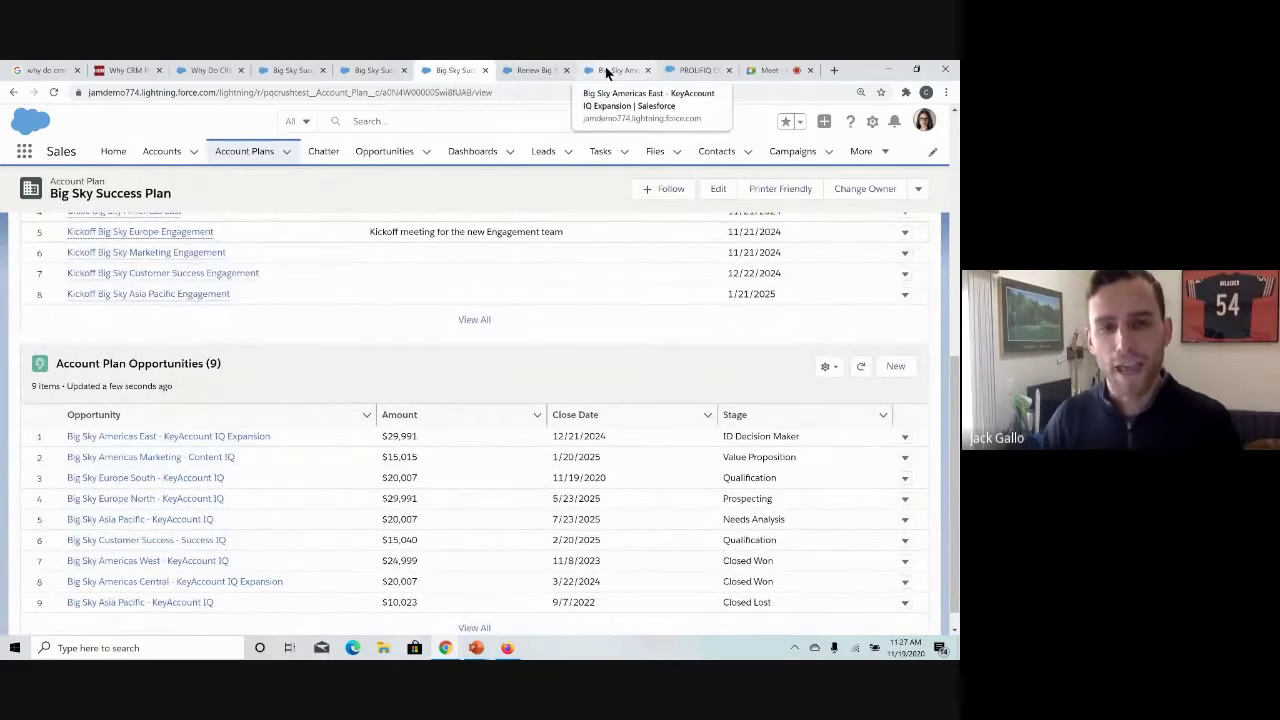
# Show Recommended Content for Big Sky Americas East – KeyAccount IQ Expansion and reveal Case Study Field Nation's actions.
pyautogui.click(605, 70)
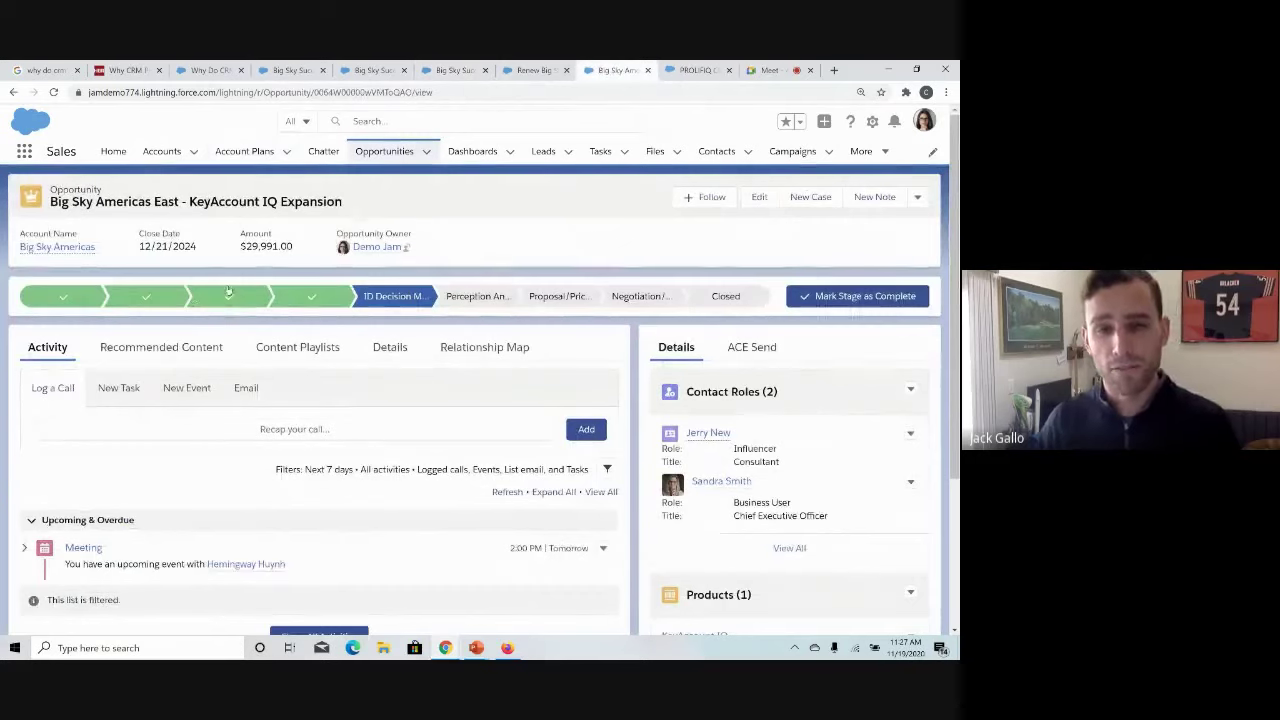
pyautogui.click(152, 349)
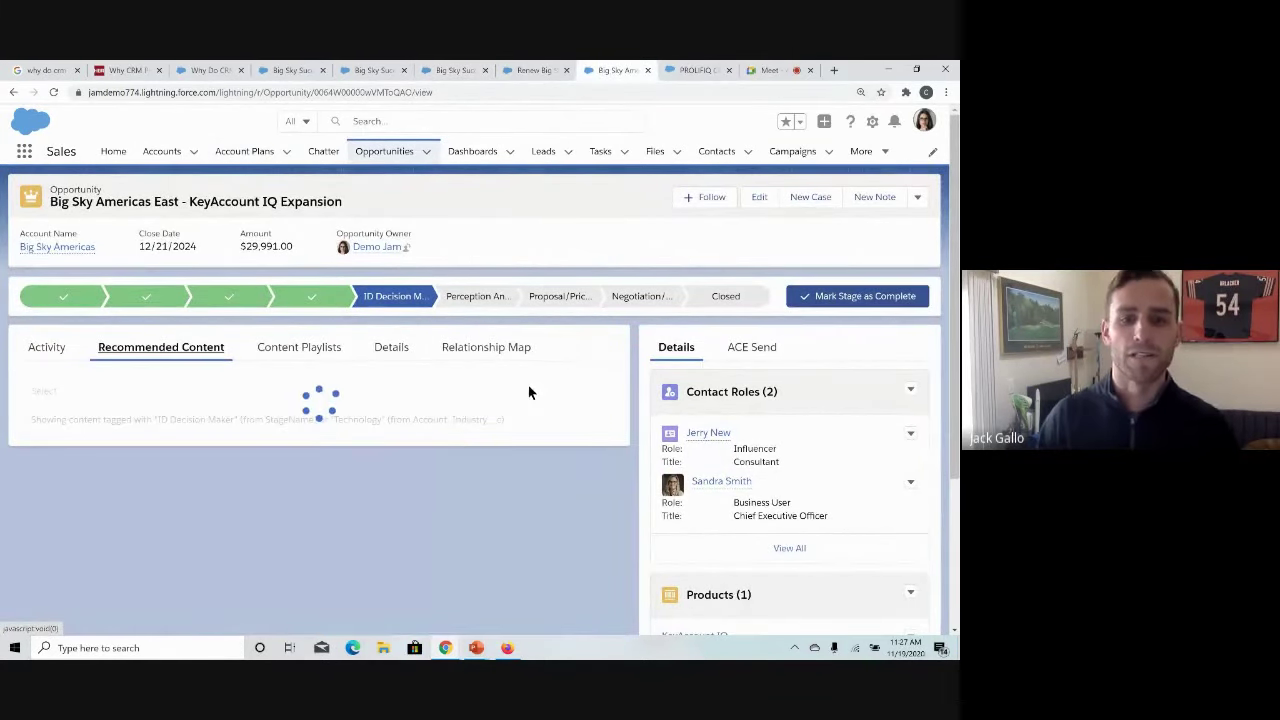
pyautogui.scroll(-1, 527, 385)
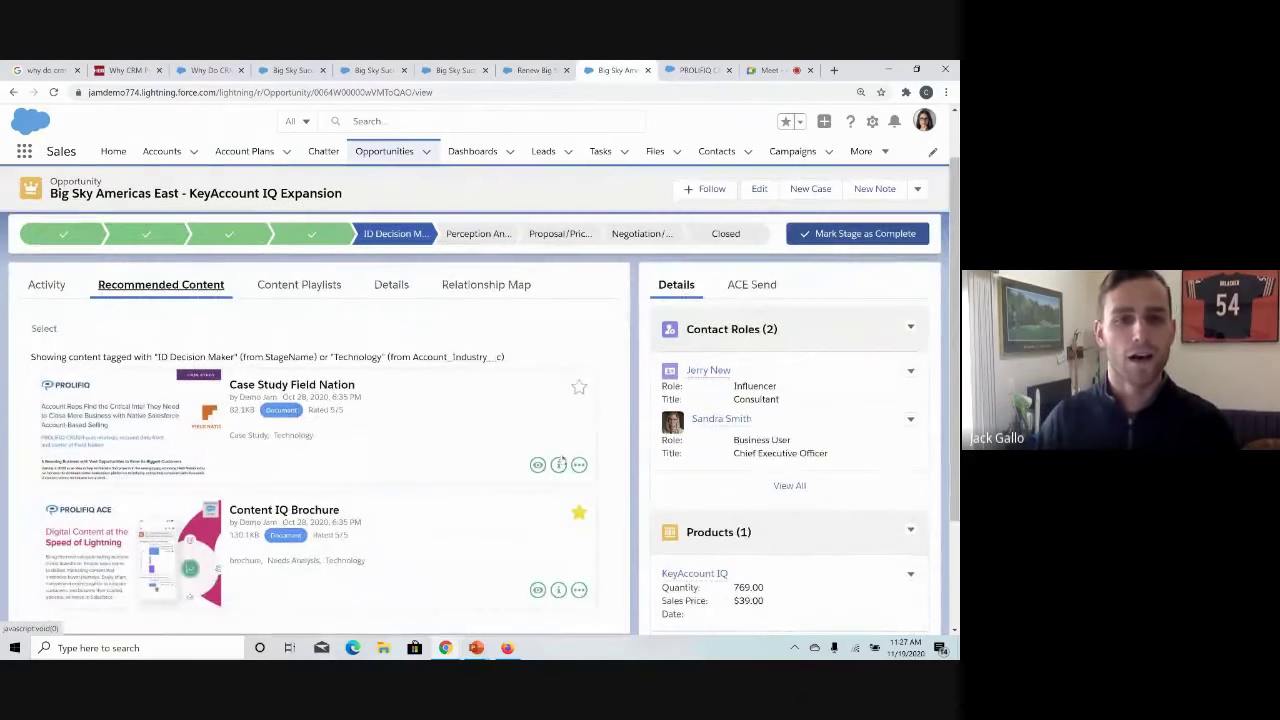
pyautogui.click(578, 465)
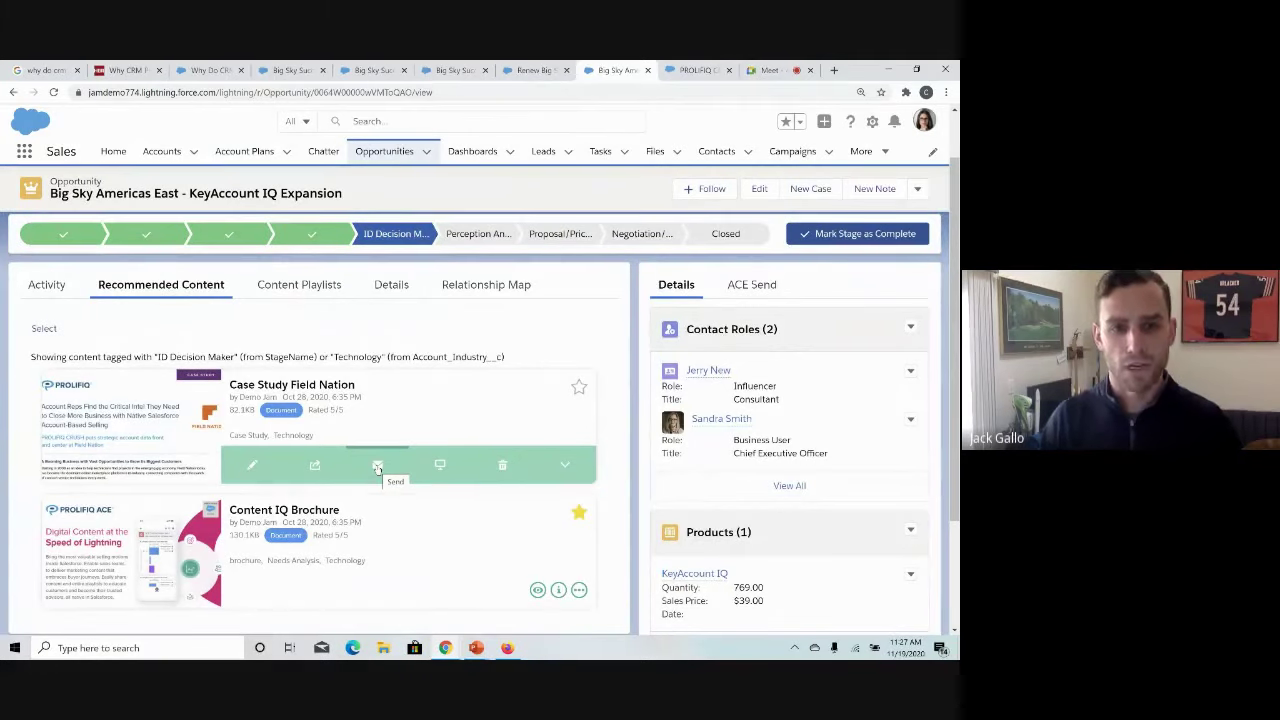
# Show the PROLIFIQ CRUSH AppExchange listing ($19 per user monthly), then return to Google Meet.
pyautogui.click(679, 71)
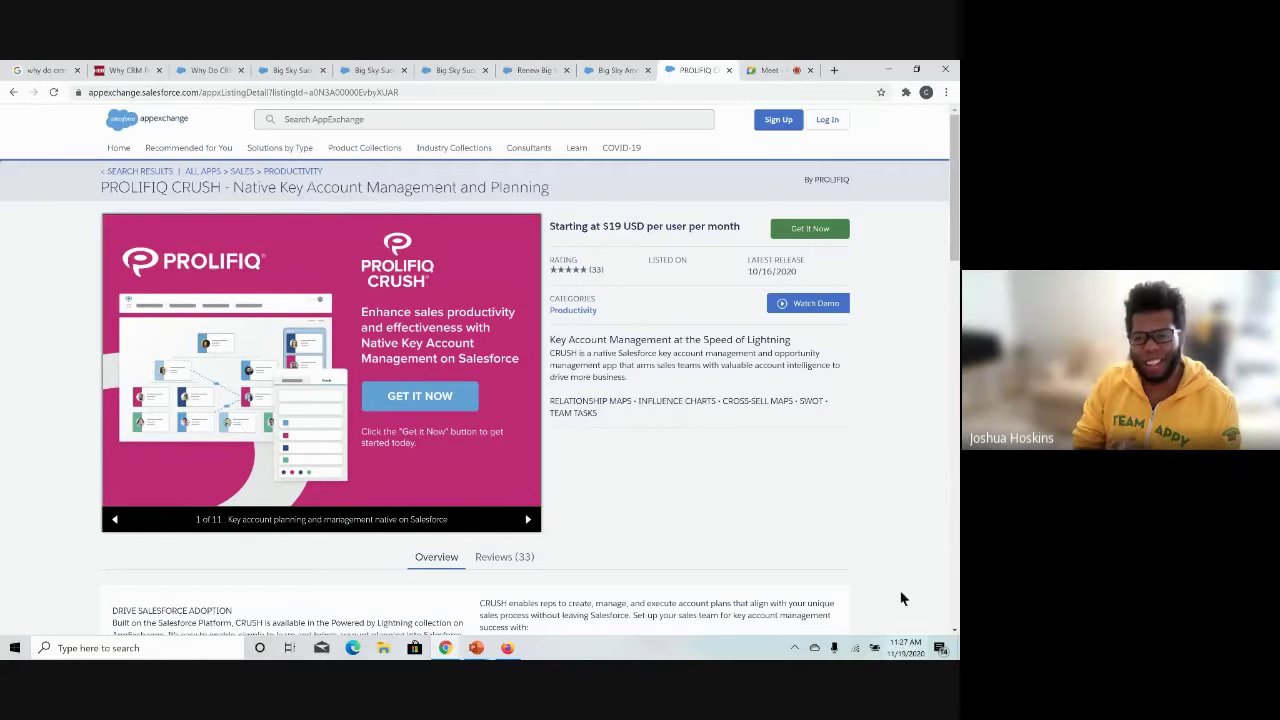
pyautogui.click(769, 72)
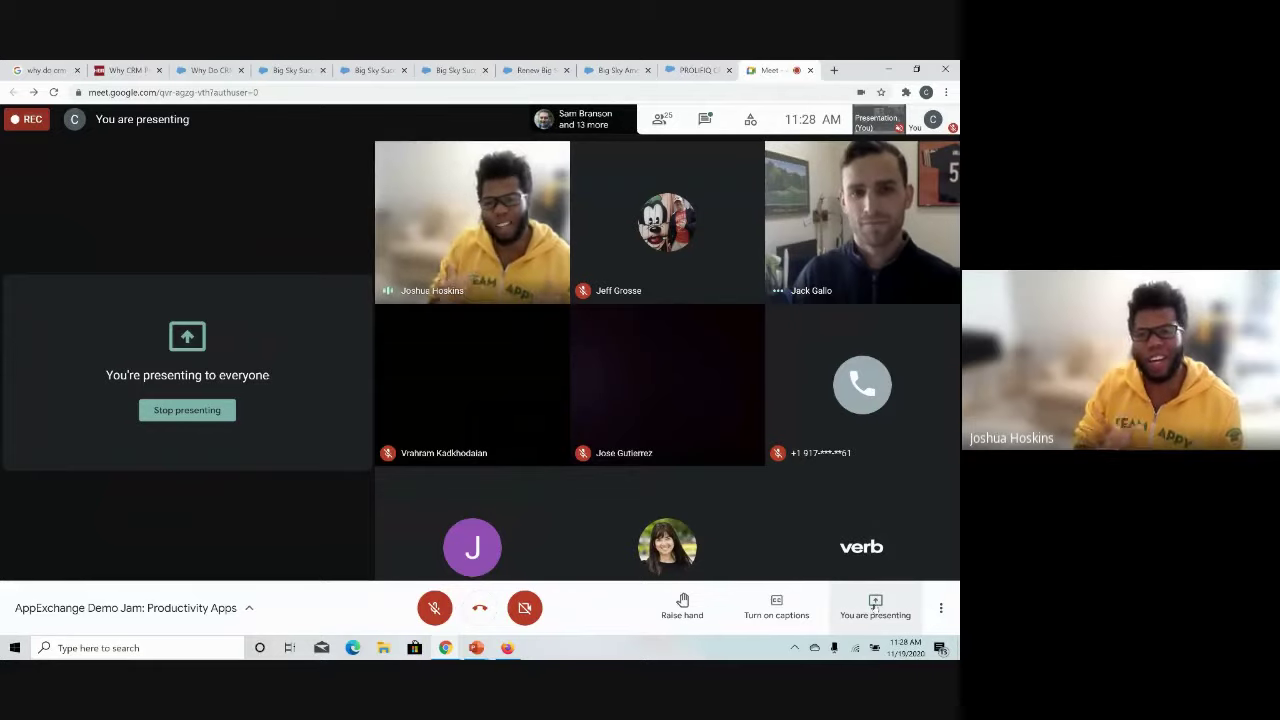
# Stop presenting in Google Meet so the next presenter's Salesforce screen takes over.
pyautogui.click(876, 607)
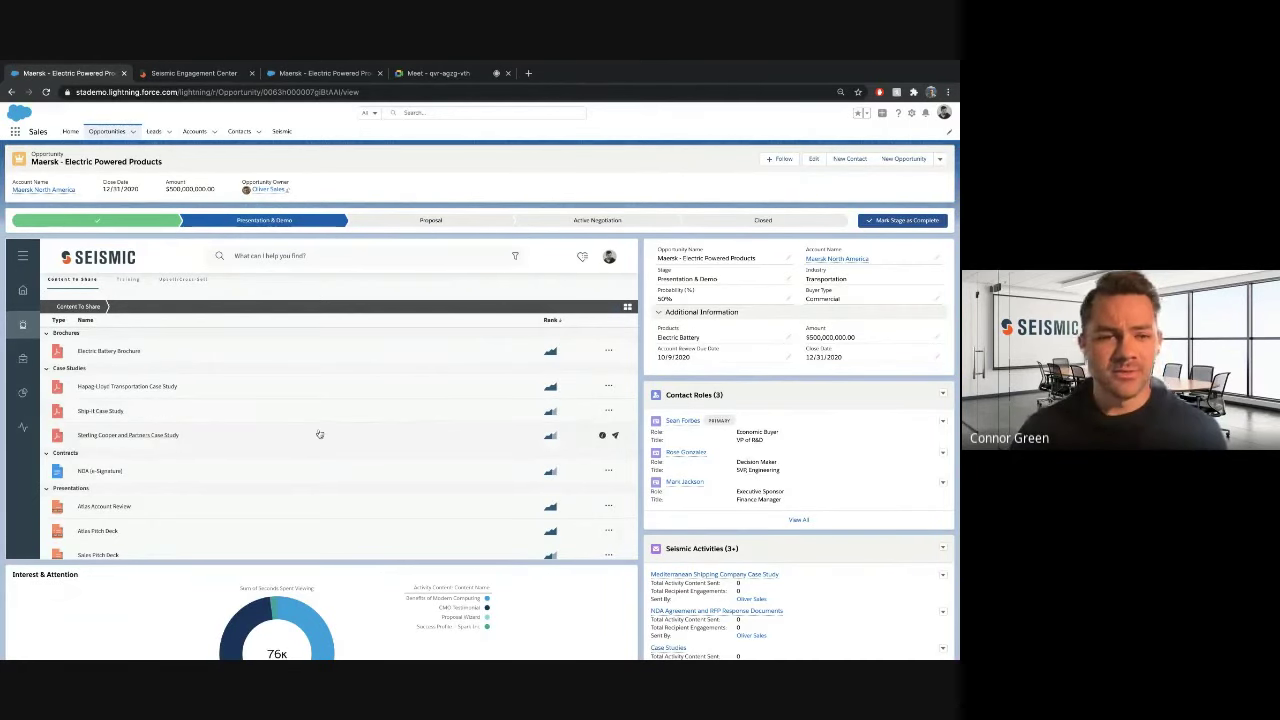
# Open the Atlas Pitch Deck from Content to Share for customizing and advance it to Topics for Discussion.
pyautogui.scroll(-3, 319, 434)
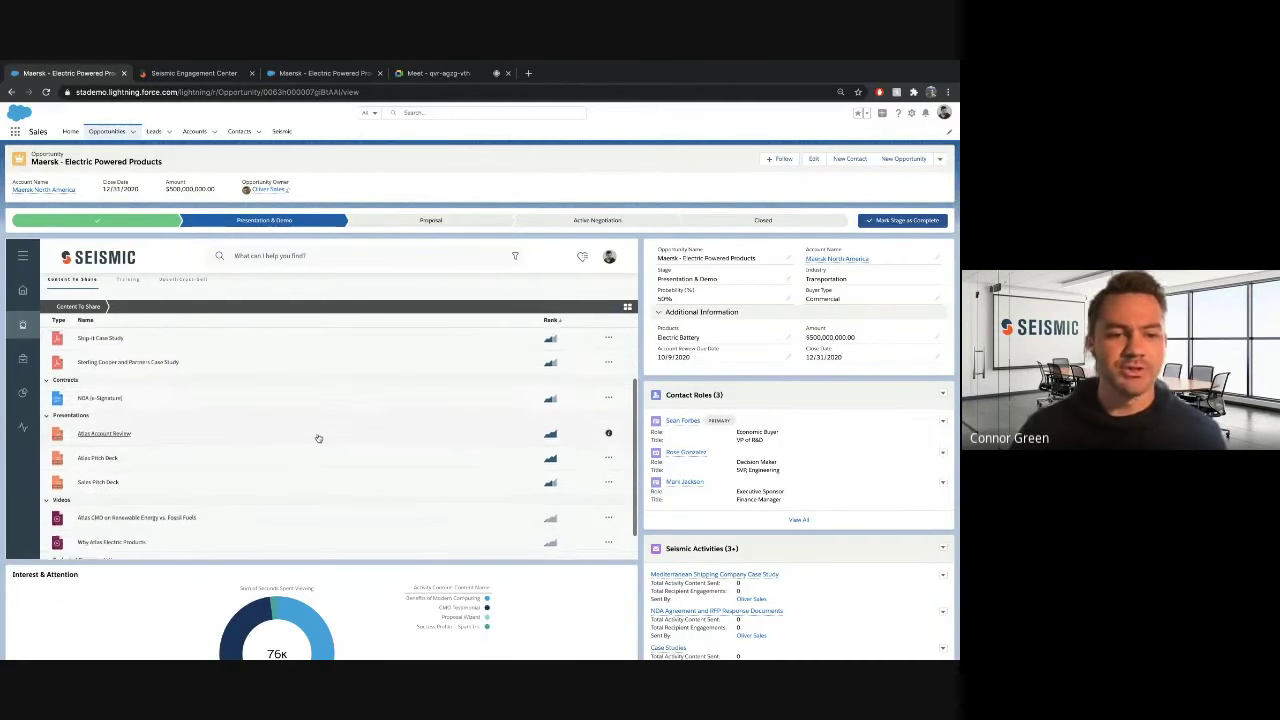
pyautogui.scroll(-1, 319, 438)
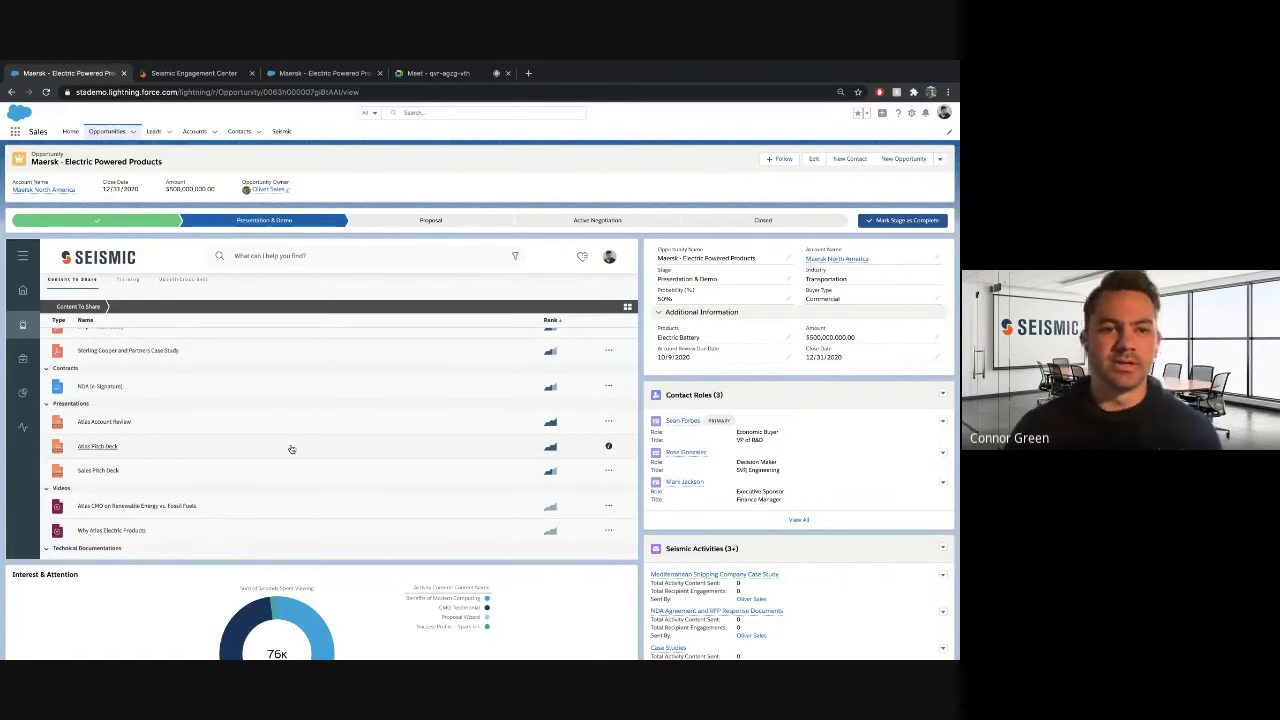
pyautogui.scroll(-1, 291, 449)
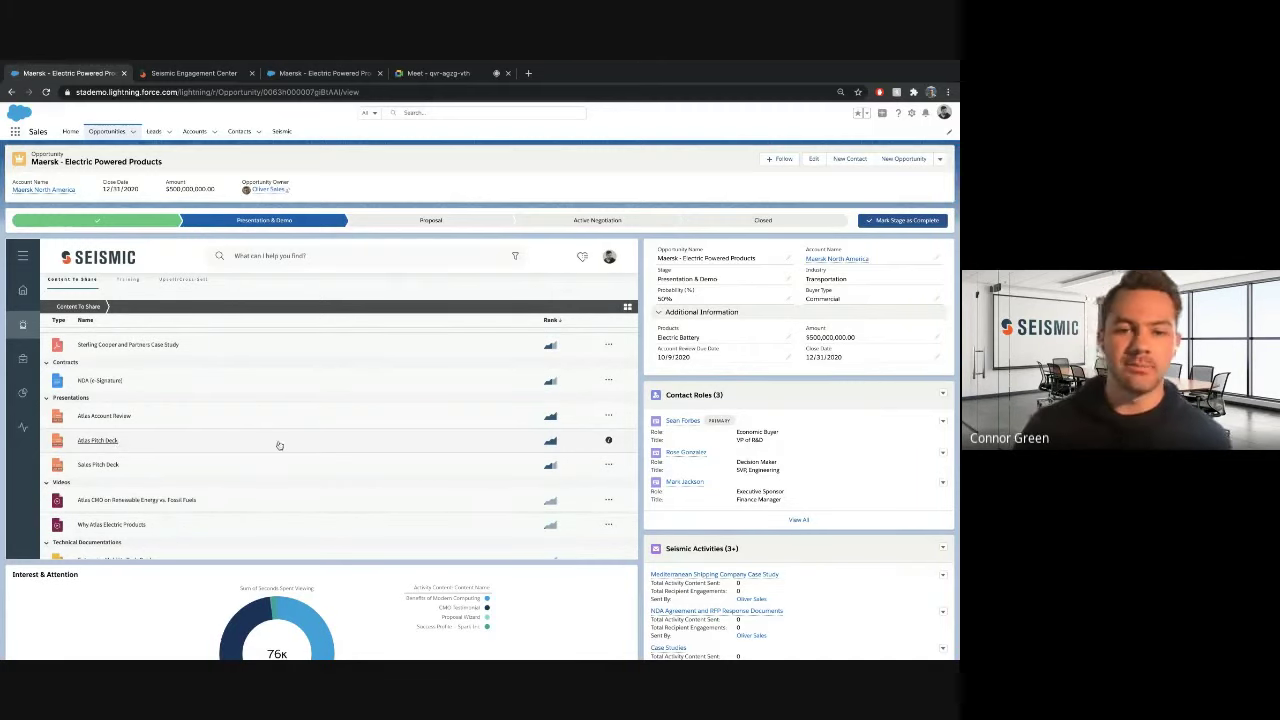
pyautogui.click(609, 441)
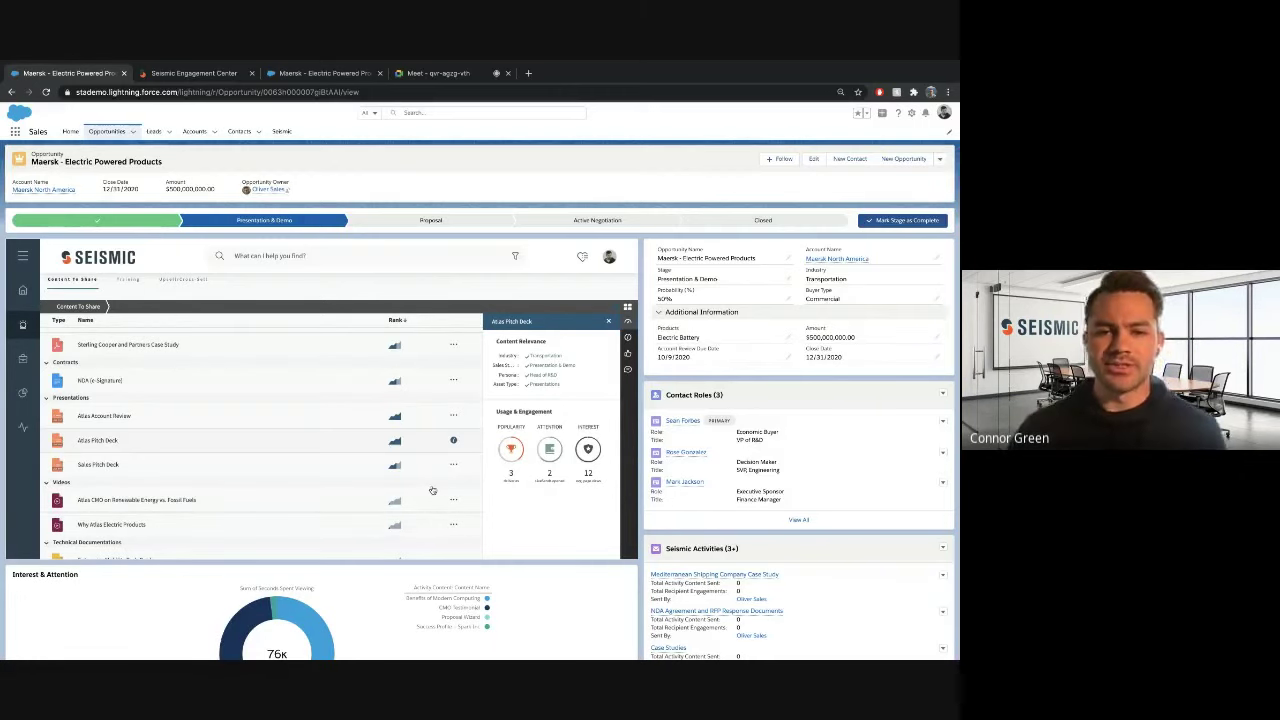
pyautogui.click(100, 440)
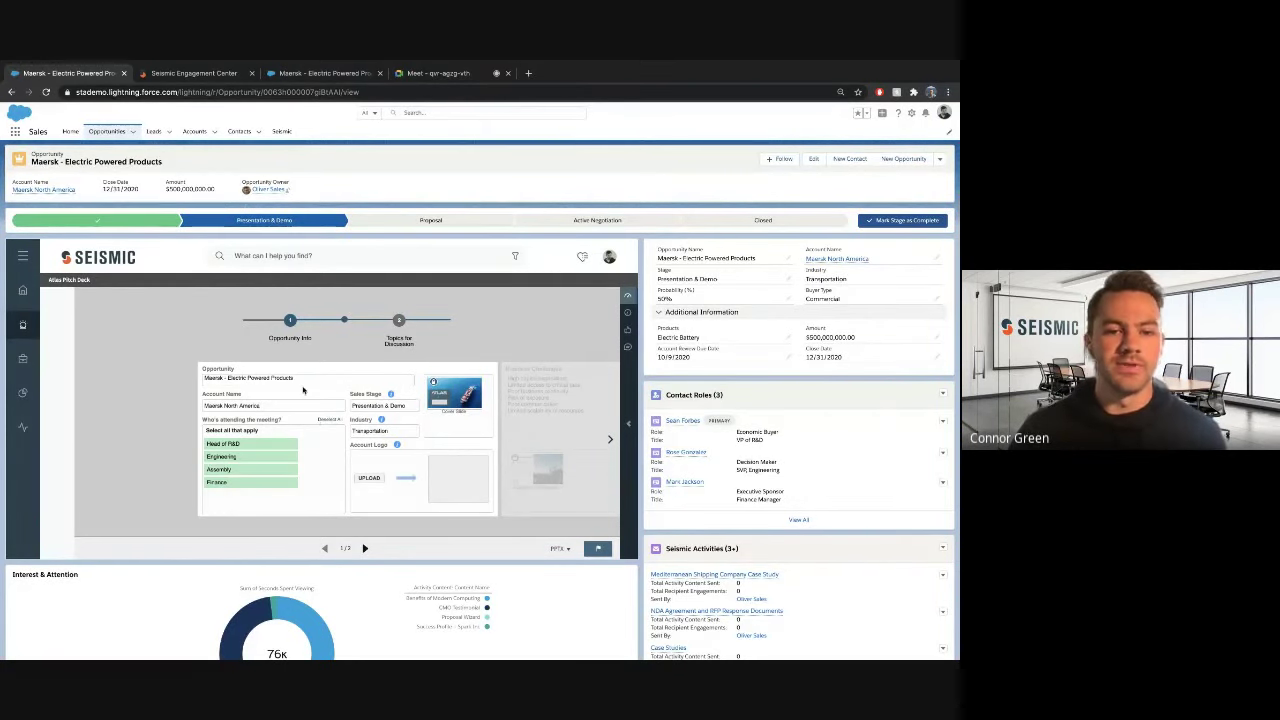
pyautogui.click(274, 446)
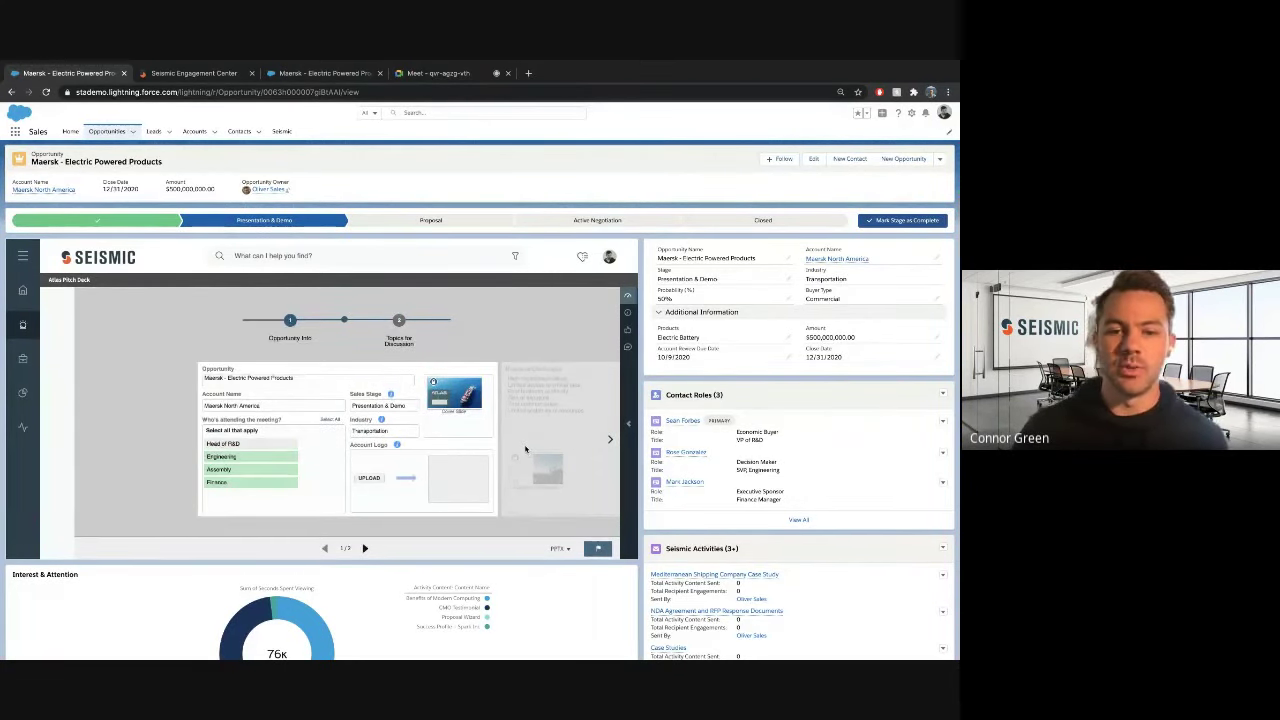
pyautogui.click(610, 439)
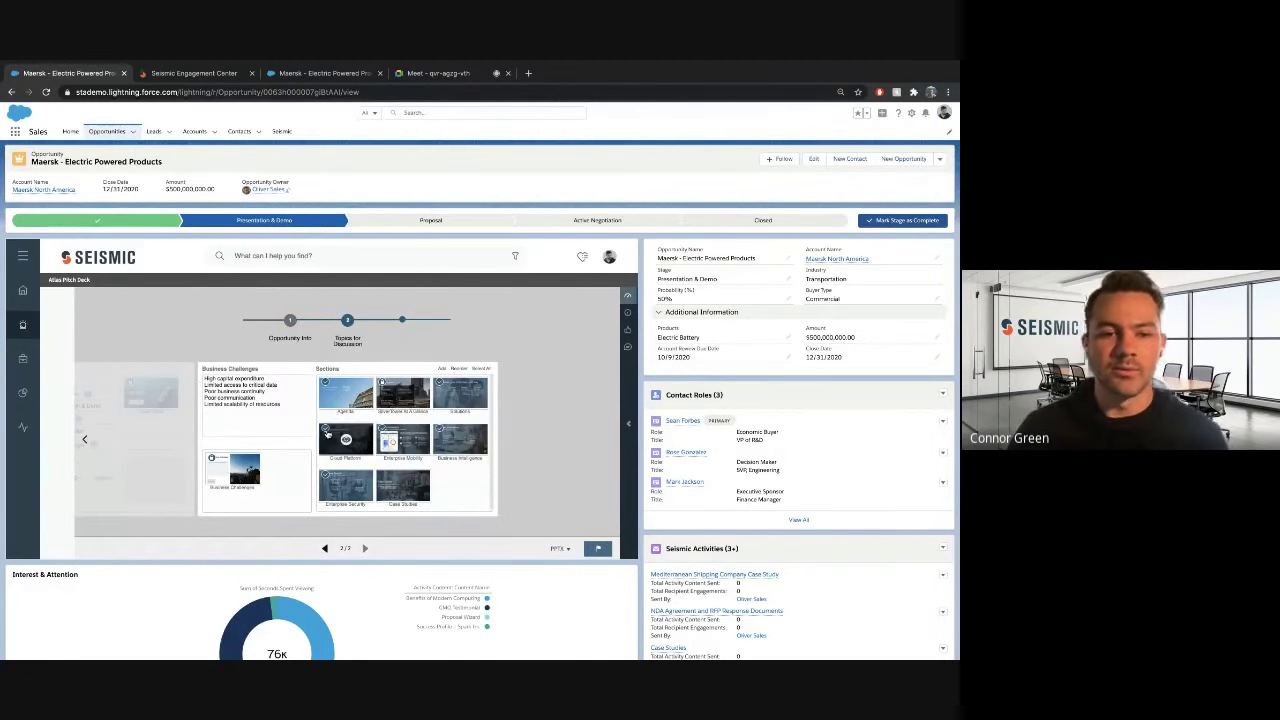
# Add one more slide section to the Atlas Pitch Deck and generate the Atlas + Maersk deck as PPTX.
pyautogui.click(445, 370)
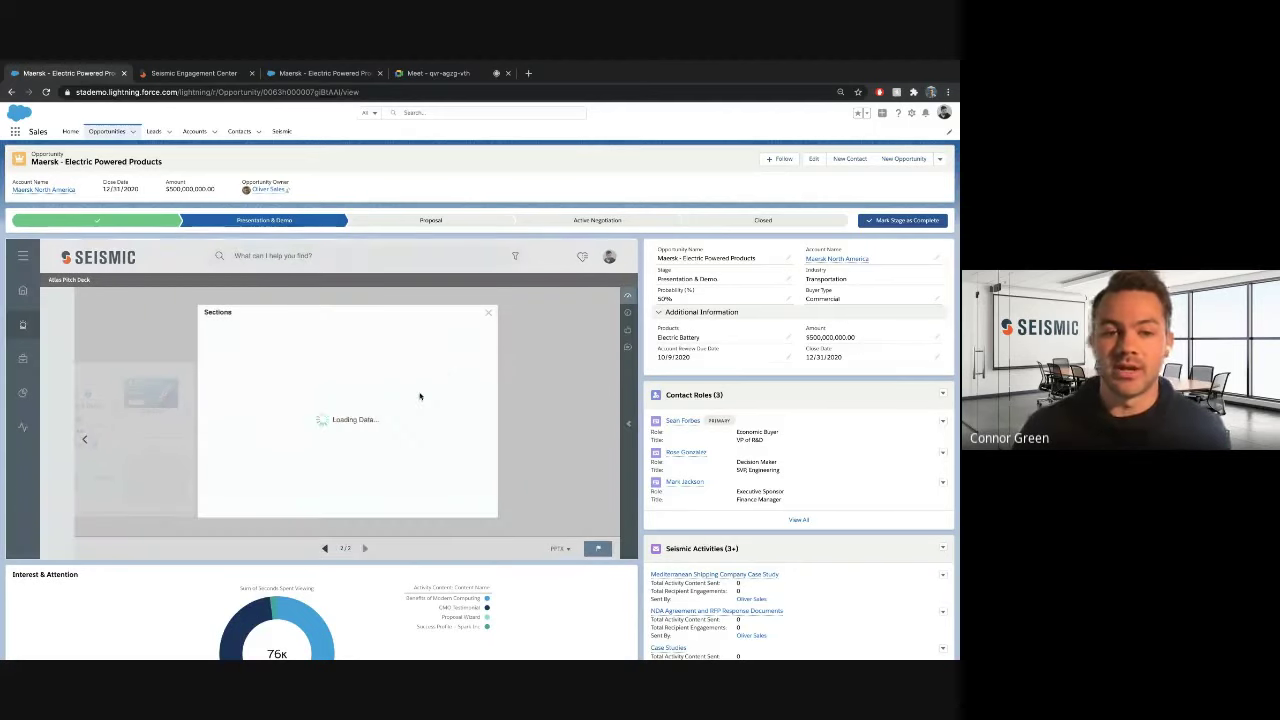
pyautogui.click(268, 413)
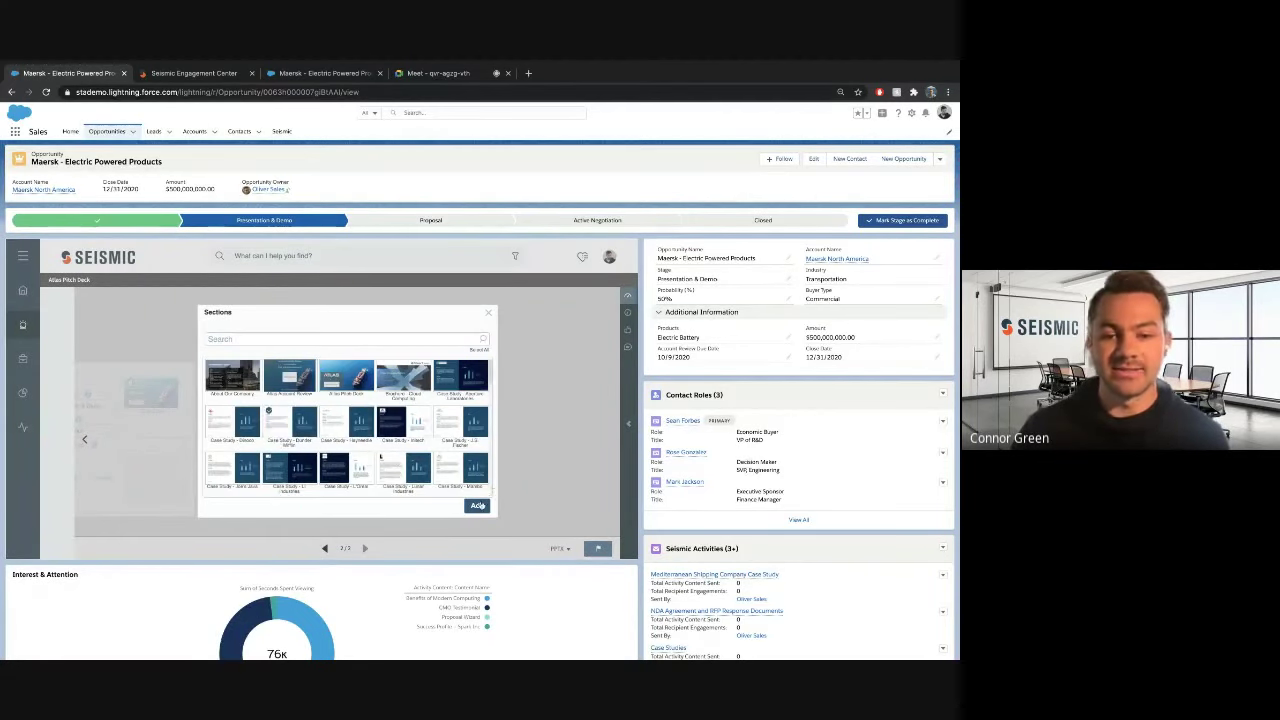
pyautogui.click(478, 505)
pyautogui.click(597, 548)
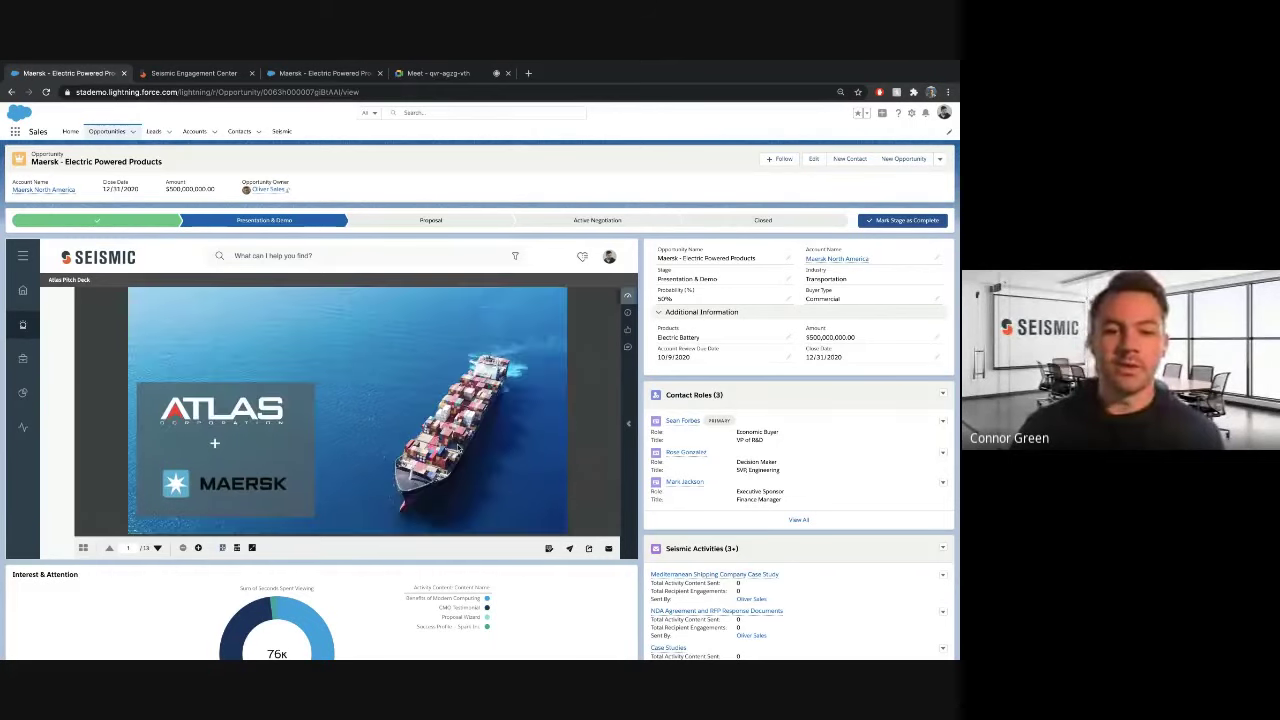
# Preview the shared Maersk deck up to the 'Atlas at a glance' slide, then return to the Maersk opportunity.
pyautogui.scroll(-5, 458, 447)
pyautogui.scroll(-1, 458, 447)
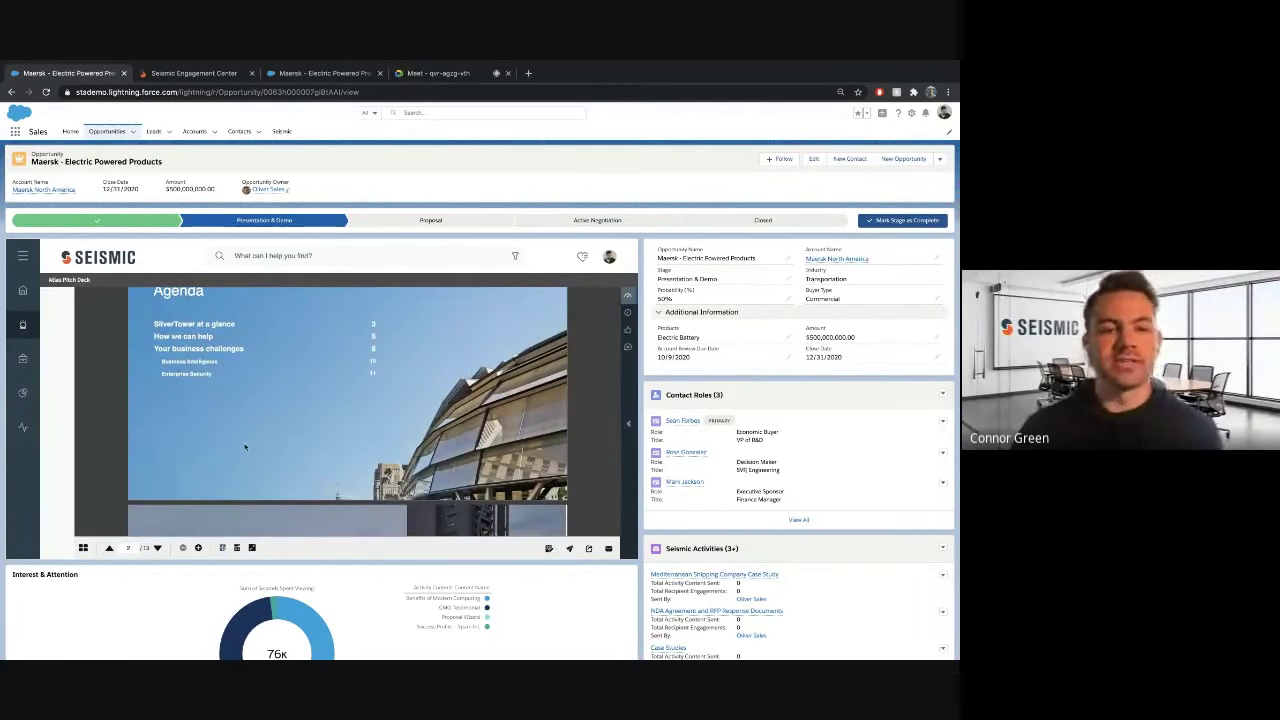
pyautogui.click(175, 74)
pyautogui.press('Right')
pyautogui.press('Right')
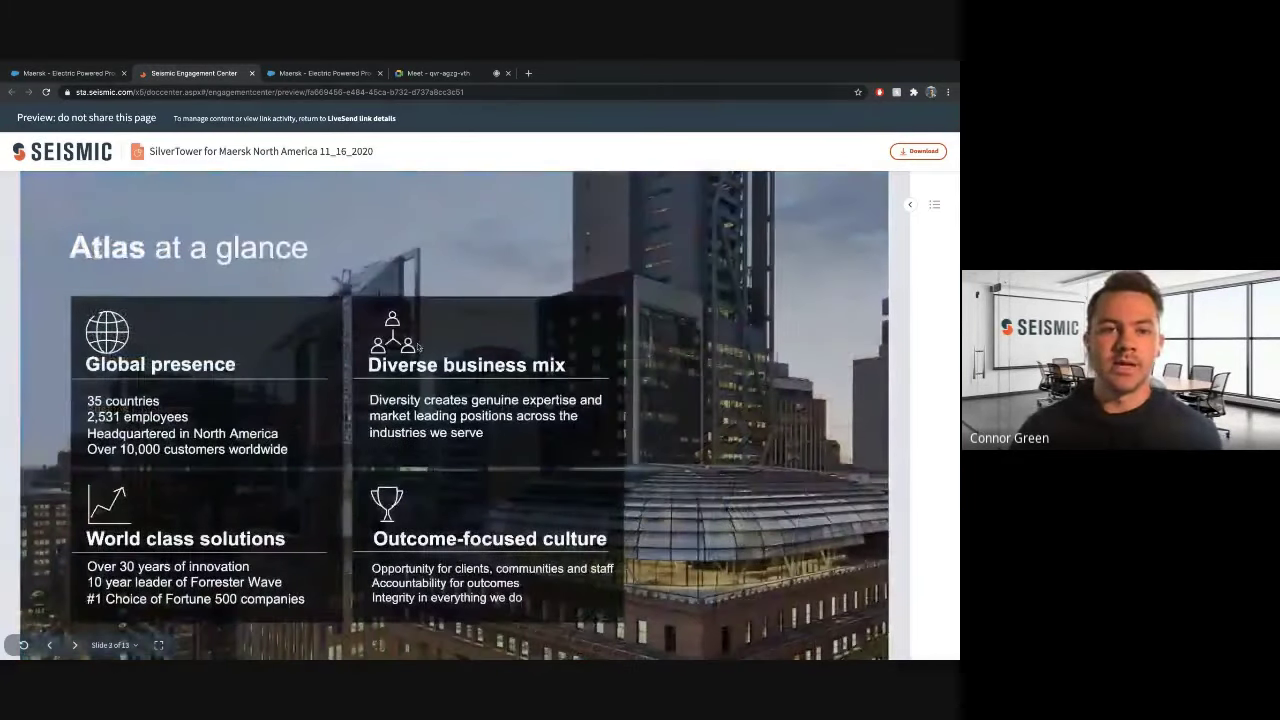
pyautogui.click(323, 76)
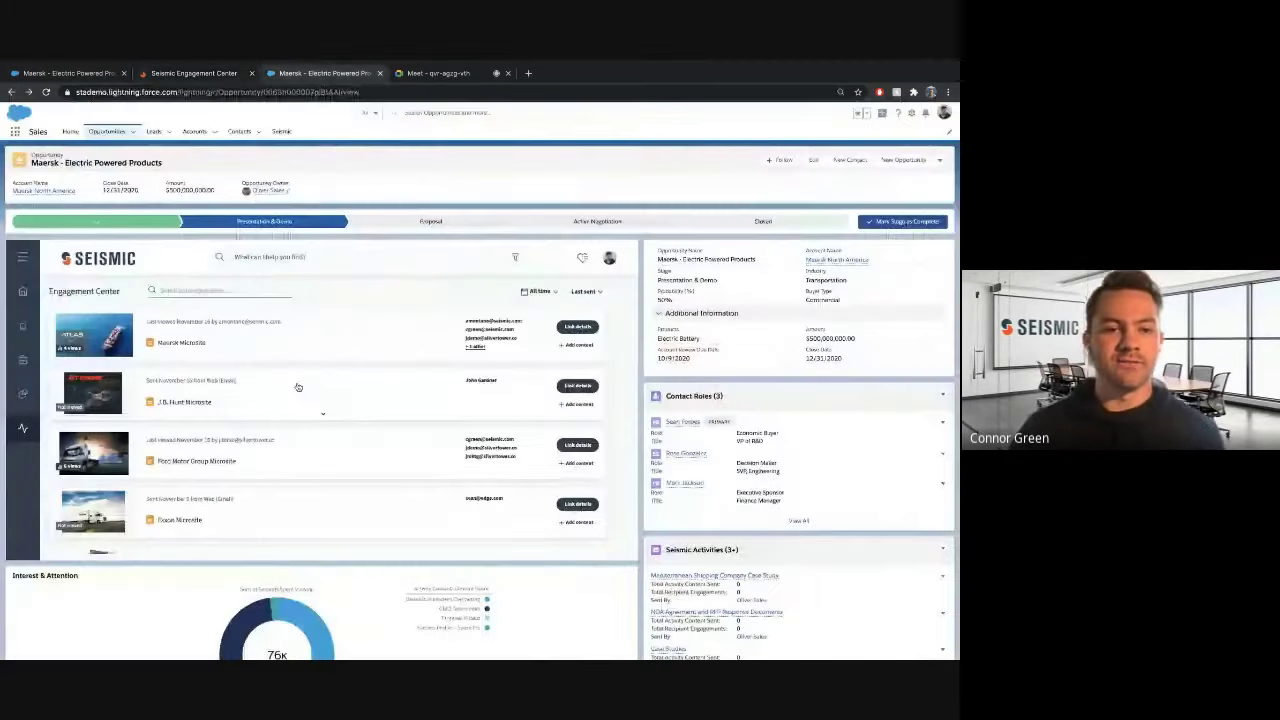
# Open the Maersk Microsite, review one viewer's session analytics, then begin adding LiveSend content.
pyautogui.click(195, 344)
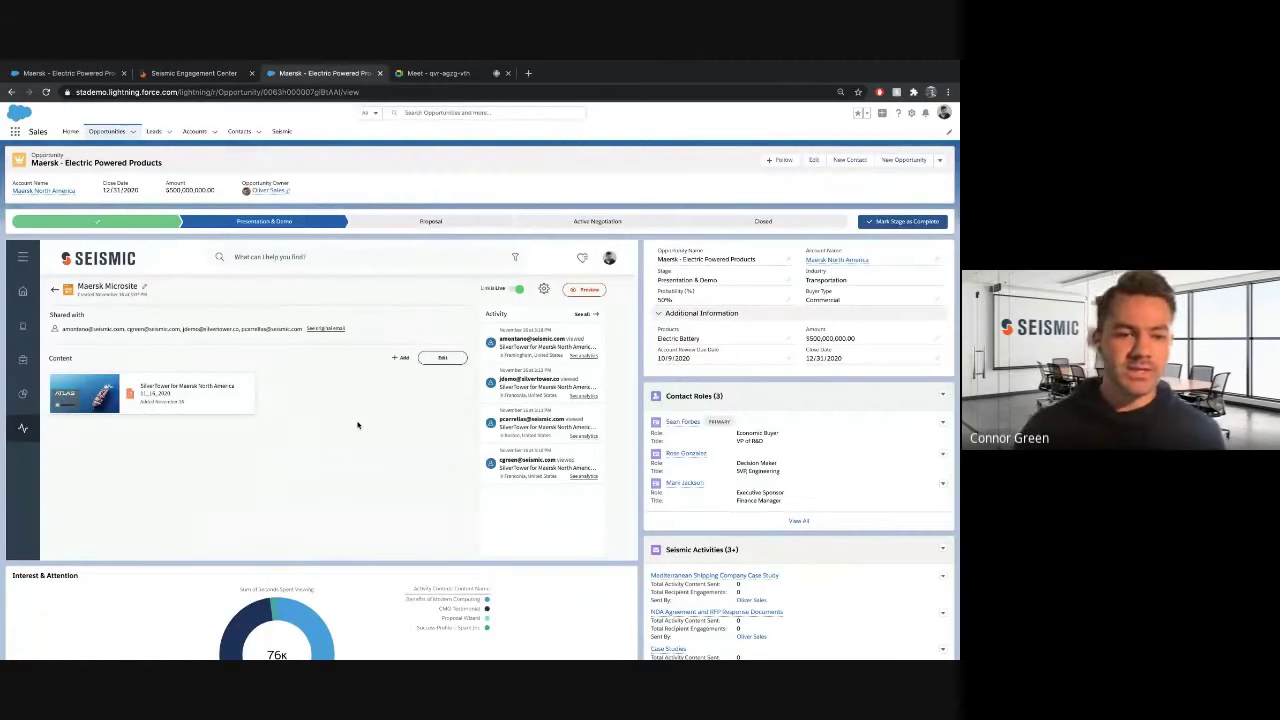
pyautogui.click(580, 356)
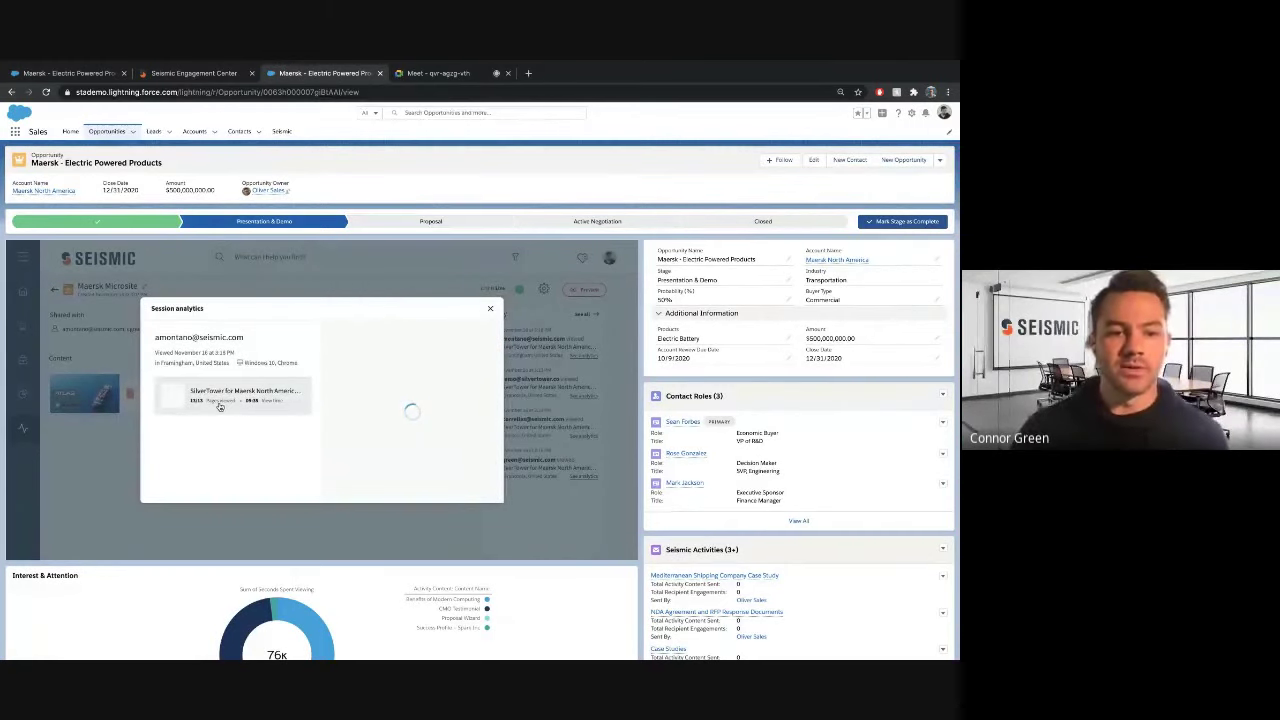
pyautogui.click(491, 310)
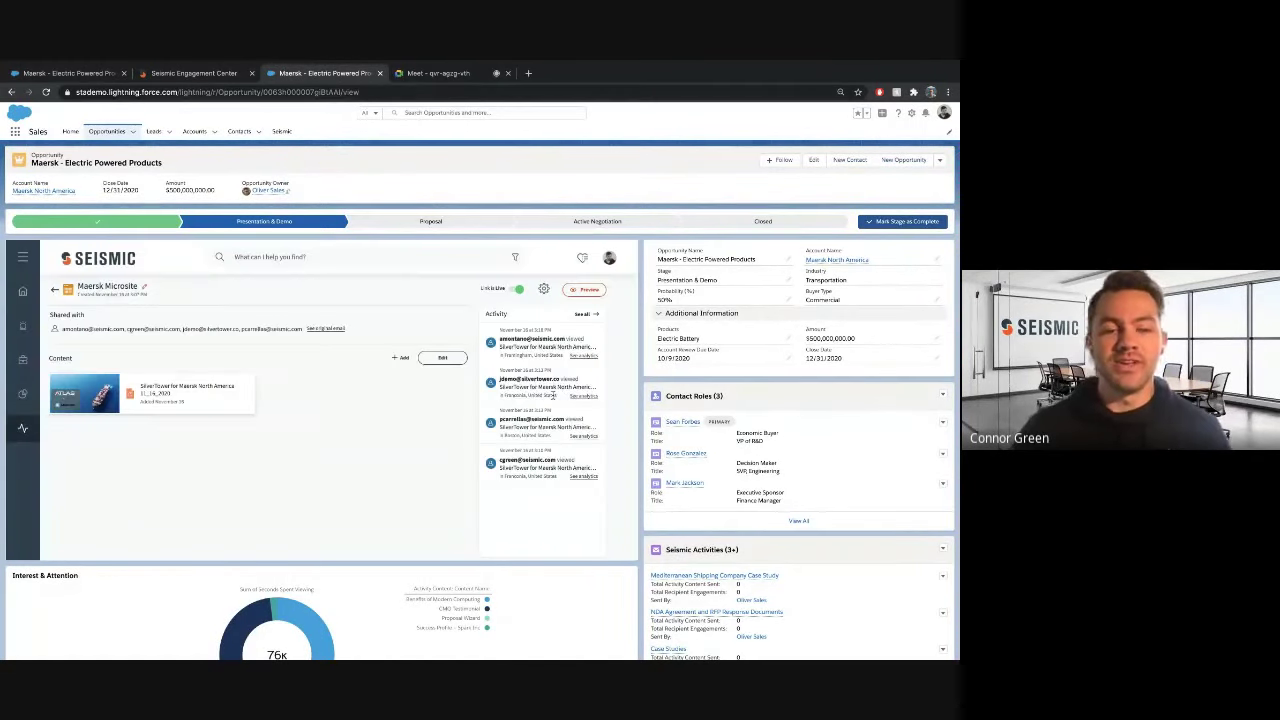
pyautogui.click(400, 359)
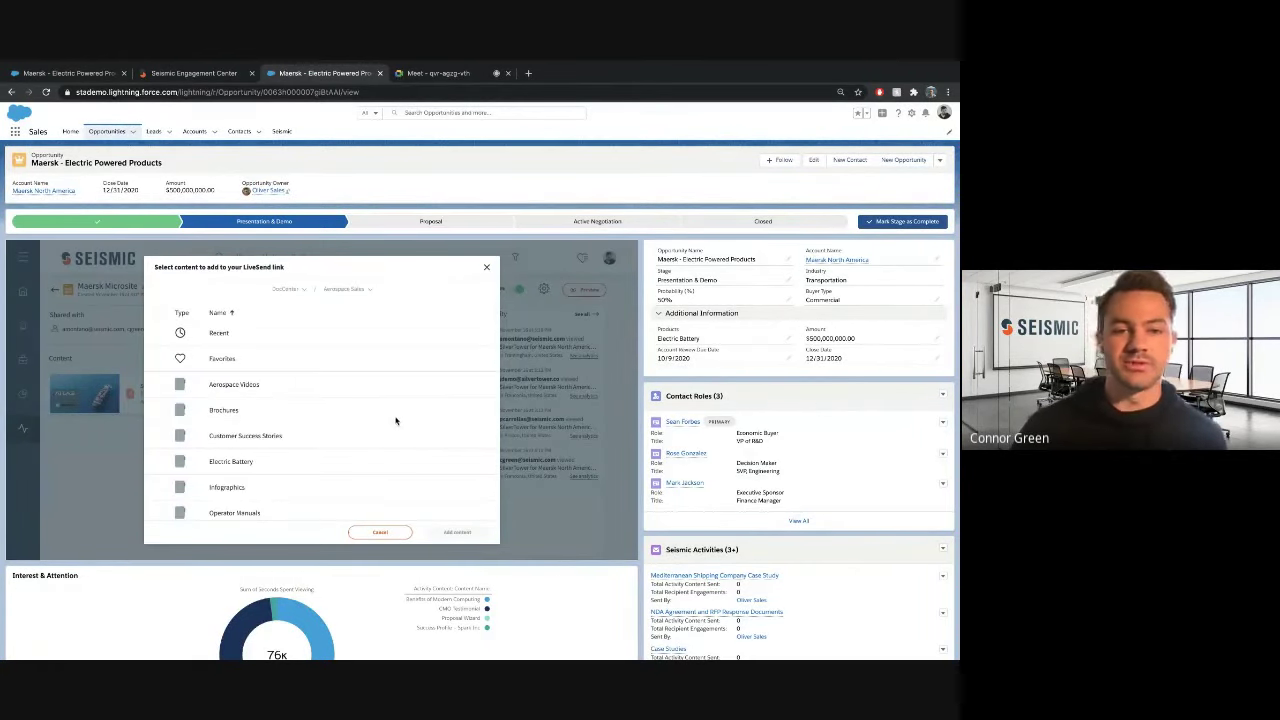
# Add Atlas for Maersk from recent content to the microsite, save, and confirm leaving for preview.
pyautogui.click(226, 338)
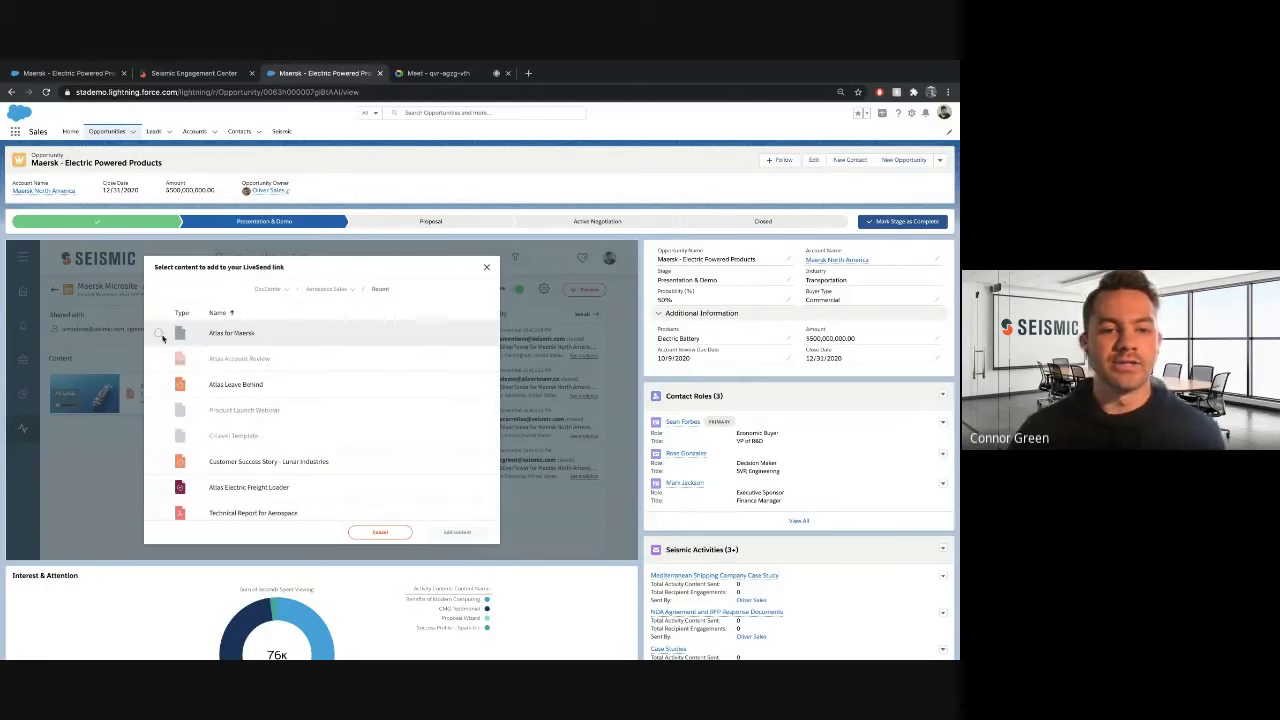
pyautogui.click(163, 337)
pyautogui.click(457, 532)
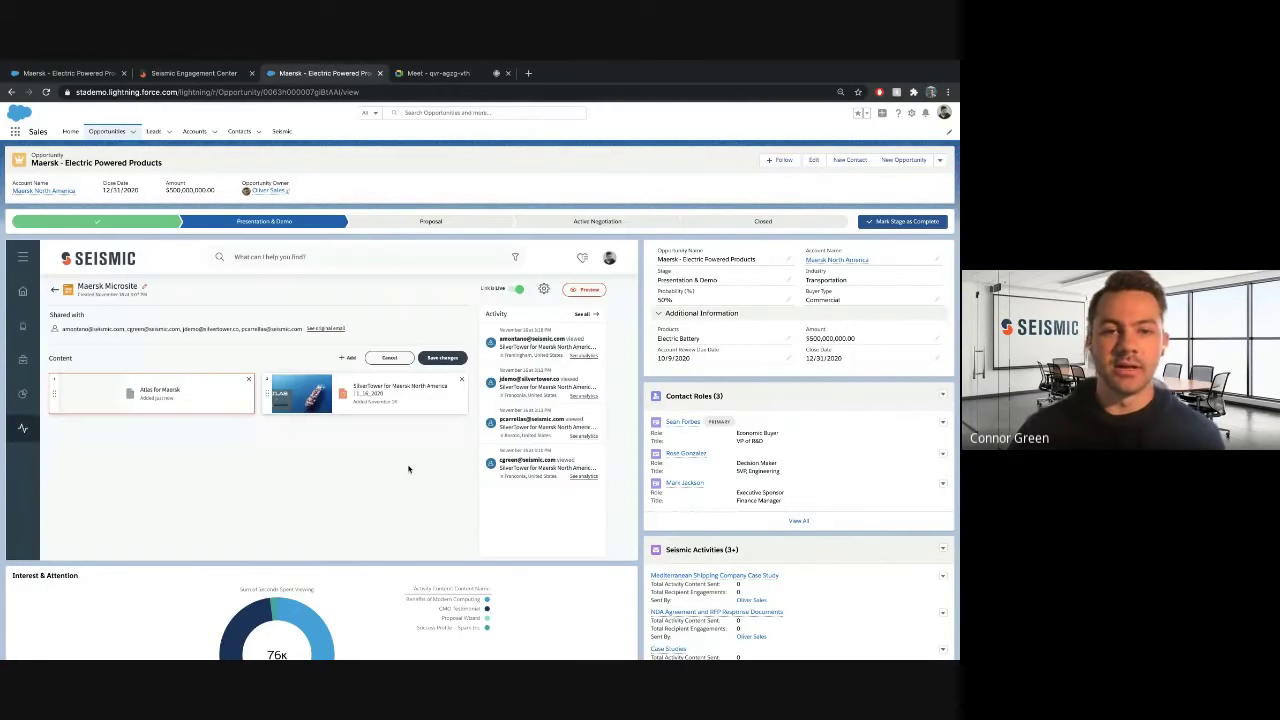
pyautogui.click(441, 358)
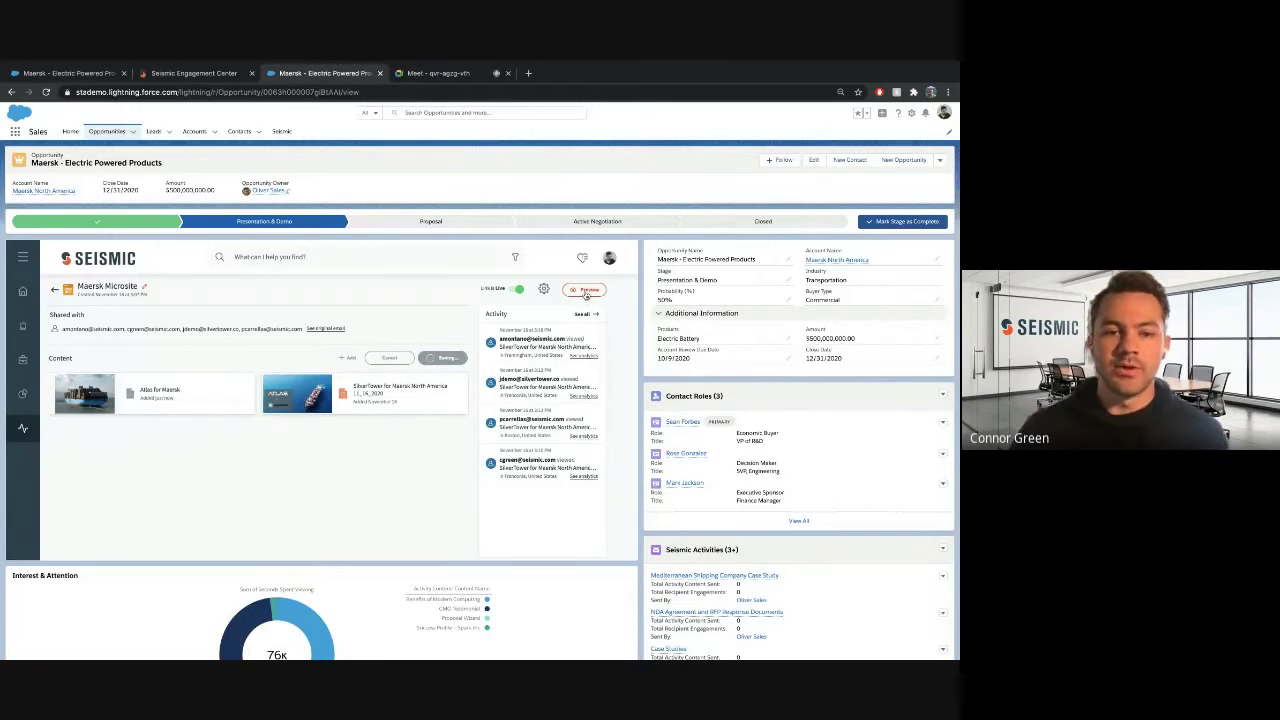
pyautogui.click(587, 291)
pyautogui.click(381, 430)
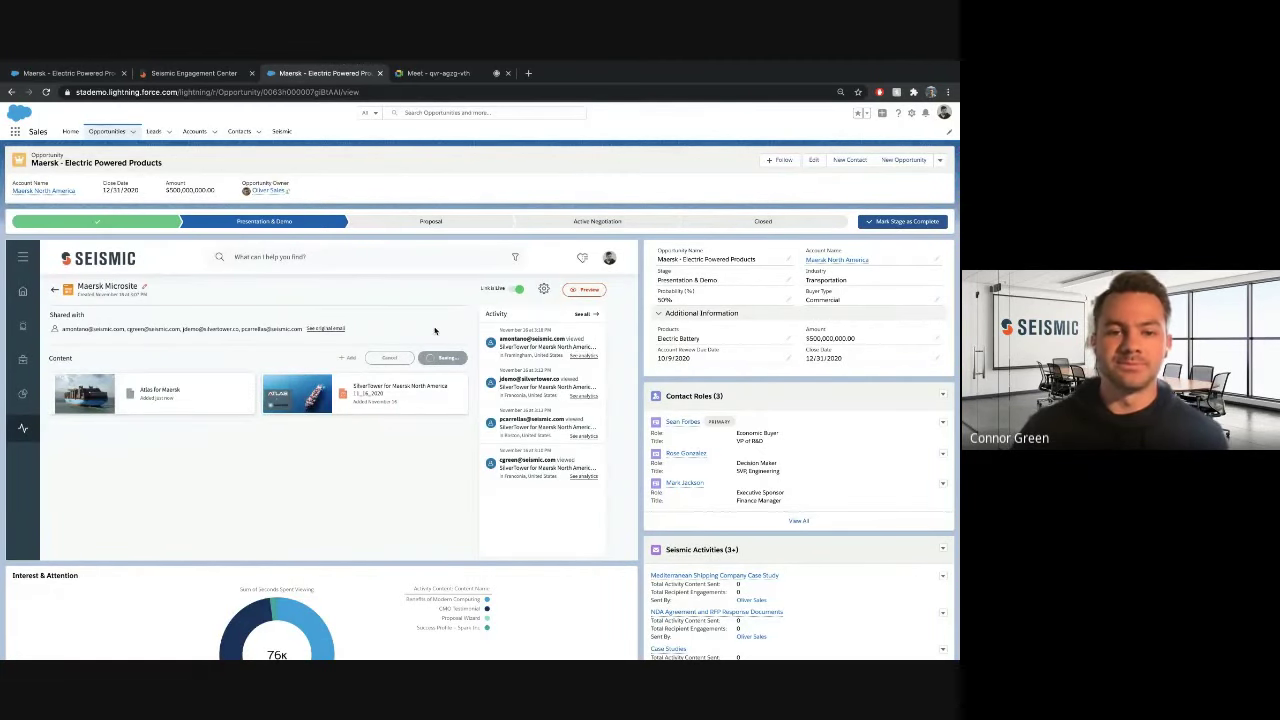
# Open the saved microsite preview, move from the intro video to Why Atlas, then switch to Google Meet.
pyautogui.click(587, 289)
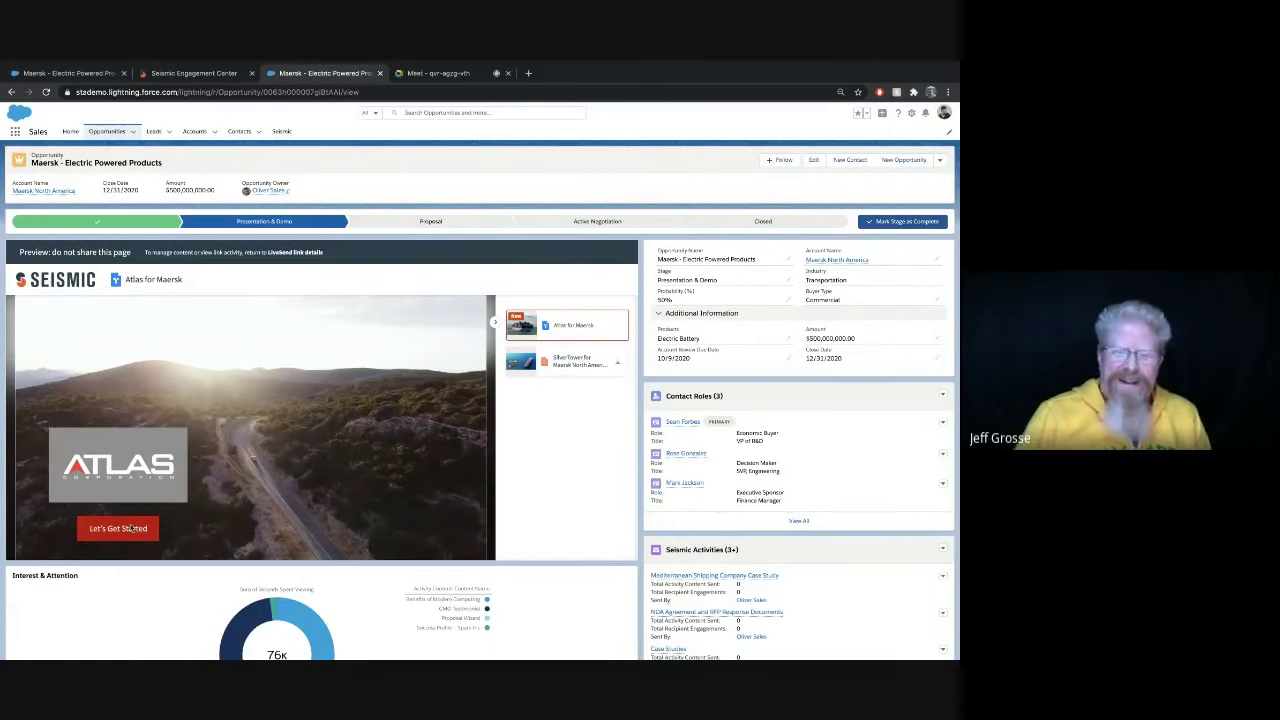
pyautogui.click(130, 528)
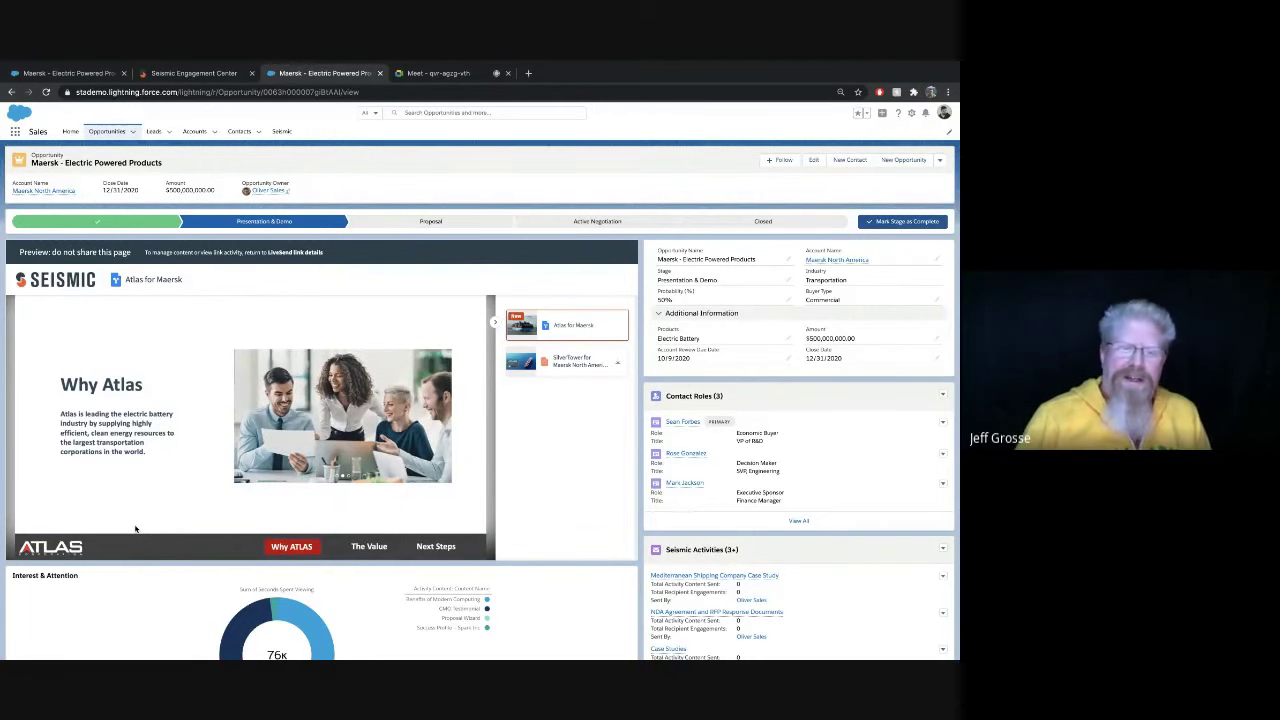
pyautogui.click(460, 73)
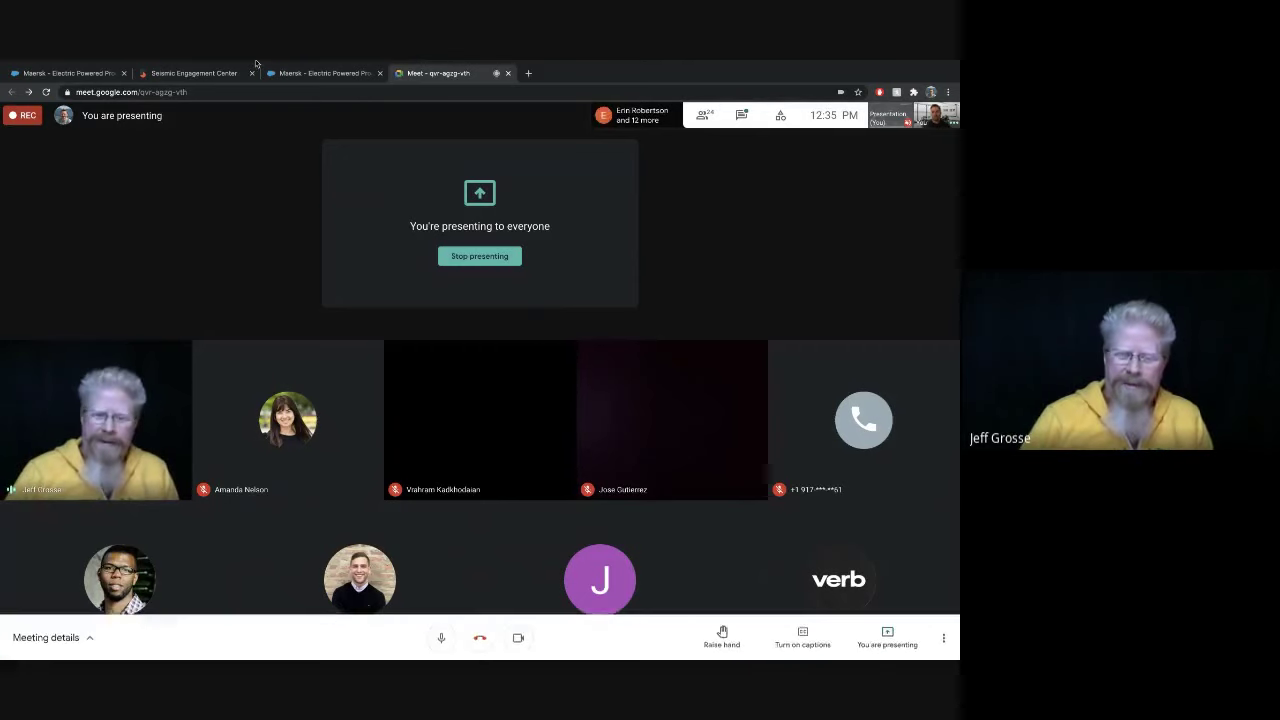
# Back on the Maersk opportunity, open the Why Atlas preview and advance it to the ATLAS landing page.
pyautogui.click(65, 73)
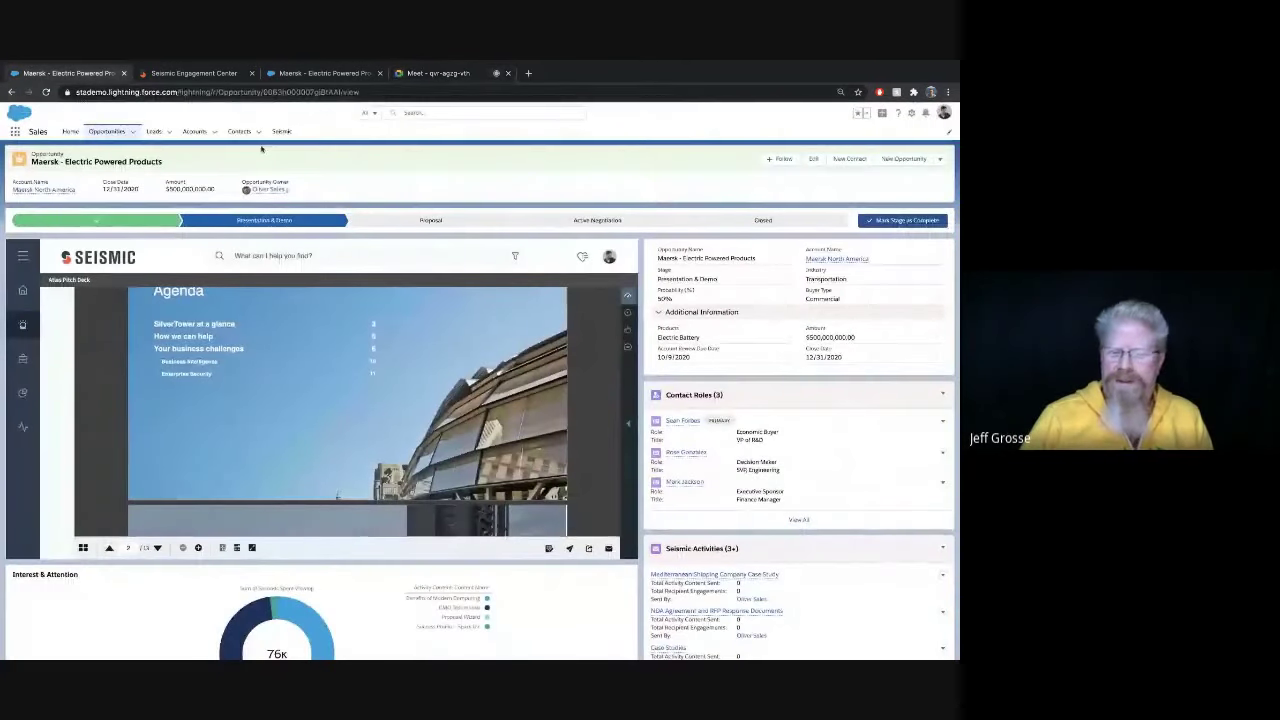
pyautogui.click(301, 76)
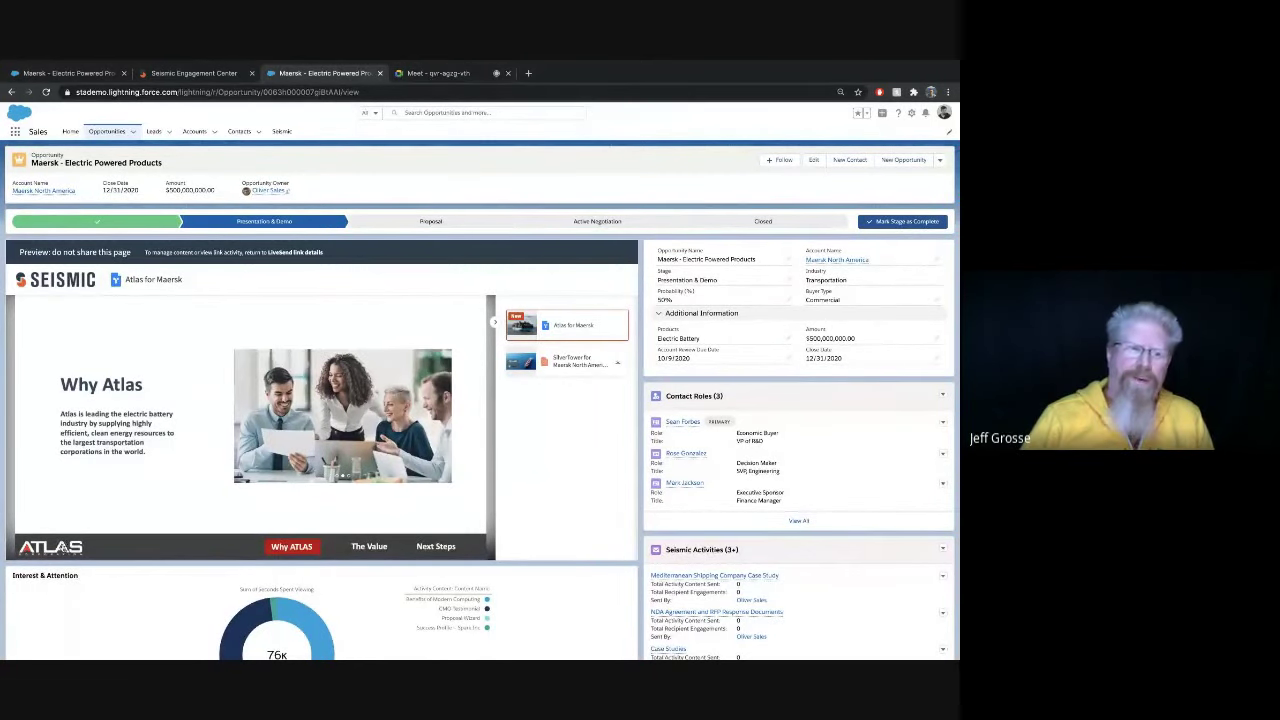
pyautogui.click(62, 548)
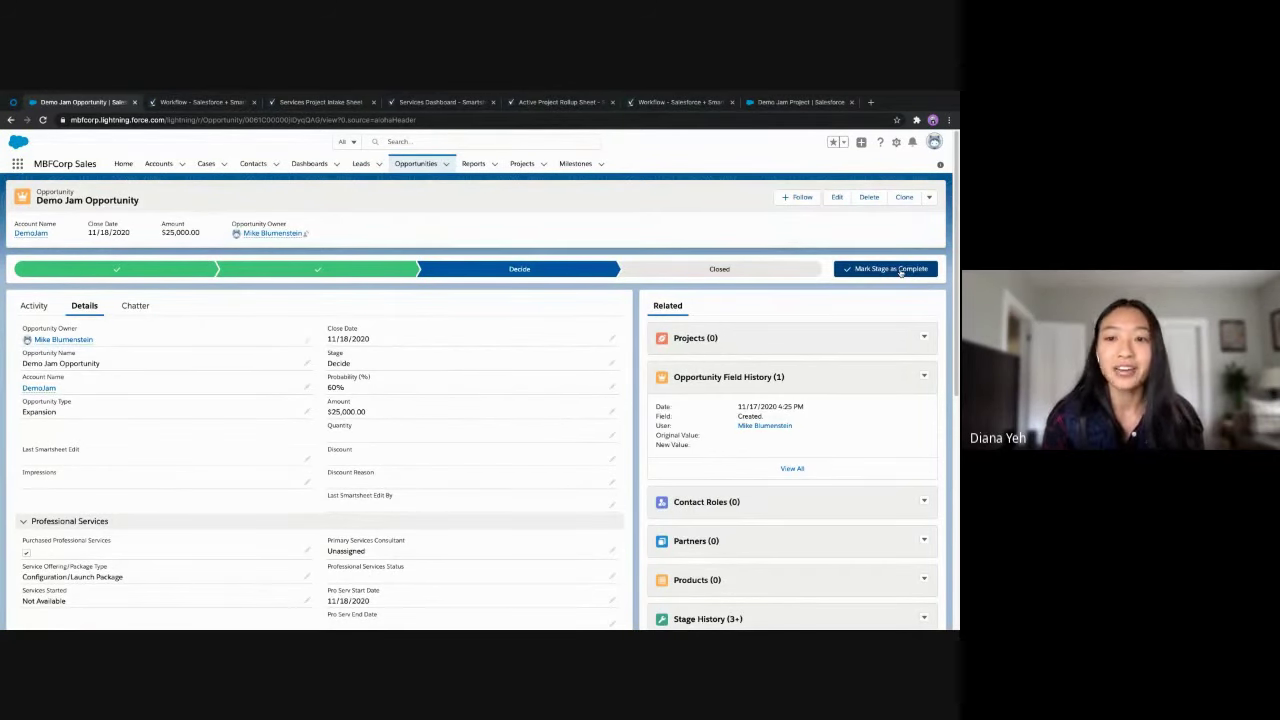
# Mark the Demo Jam Opportunity's stage as Closed Won and save it.
pyautogui.click(900, 270)
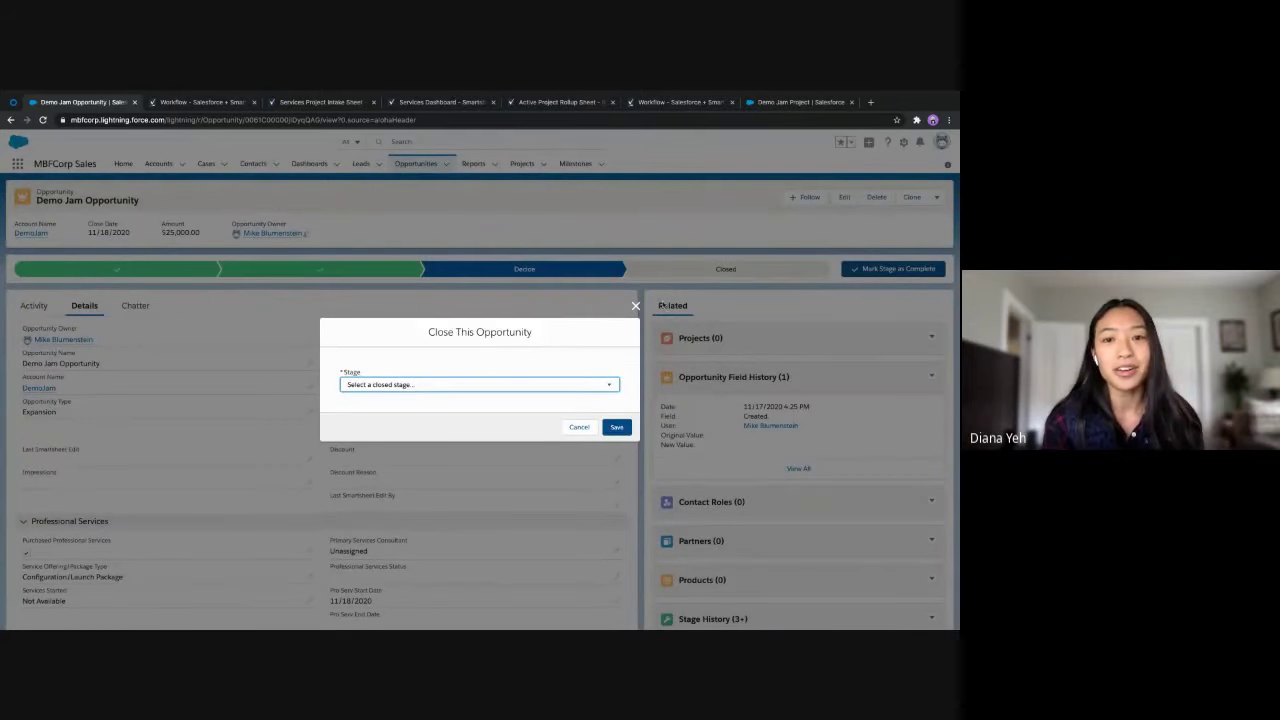
pyautogui.click(492, 386)
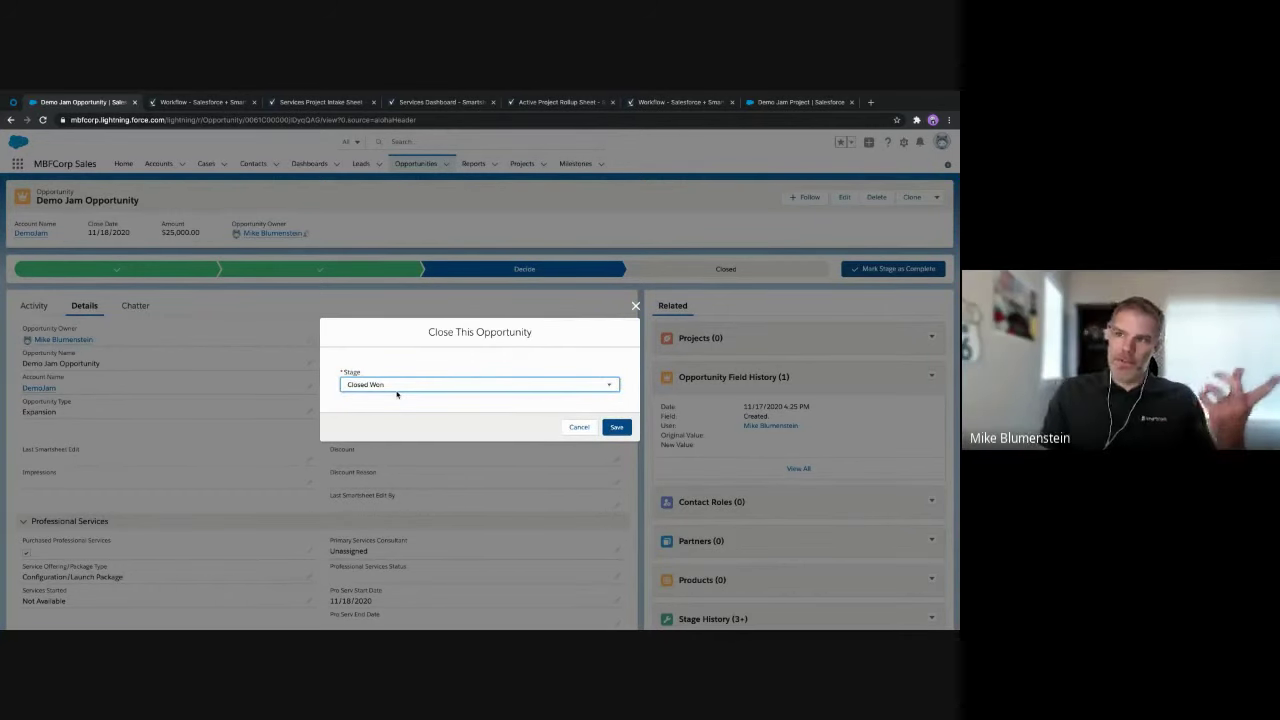
pyautogui.click(617, 427)
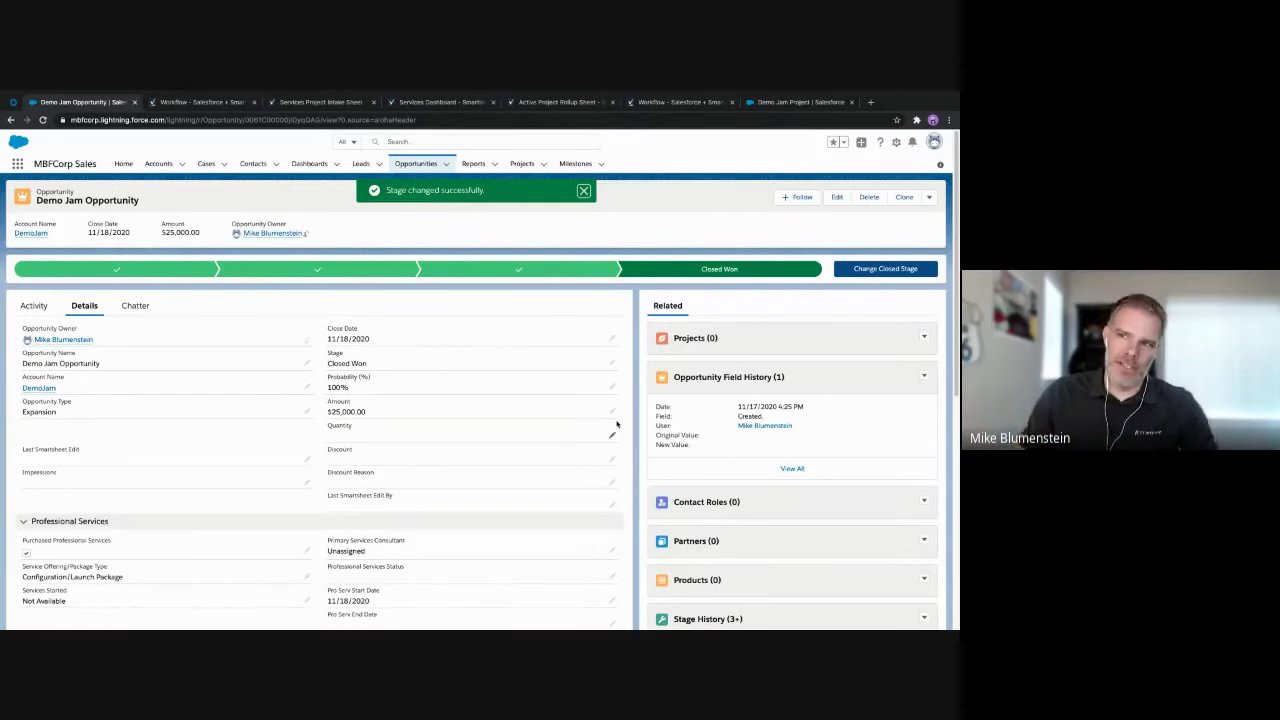
# Set the workflow's Close Date mapping to push Salesforce data to Smartsheet, then view the intake sheet.
pyautogui.click(198, 103)
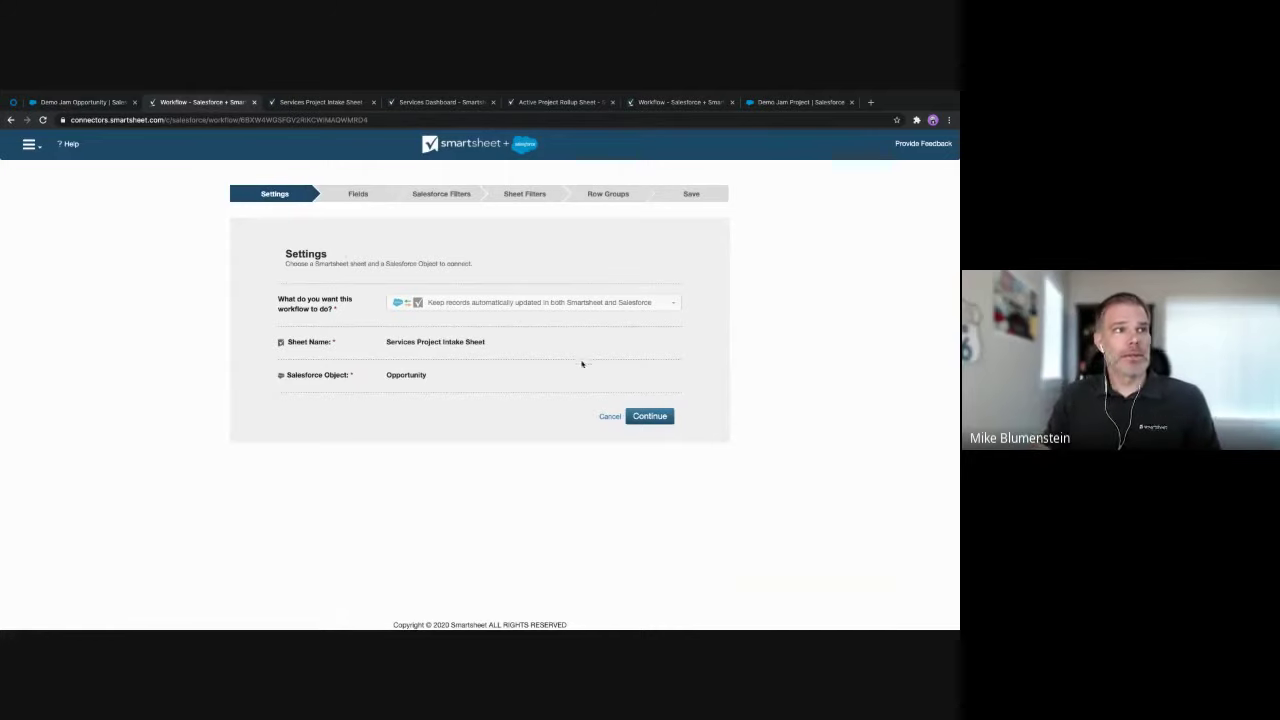
pyautogui.click(660, 417)
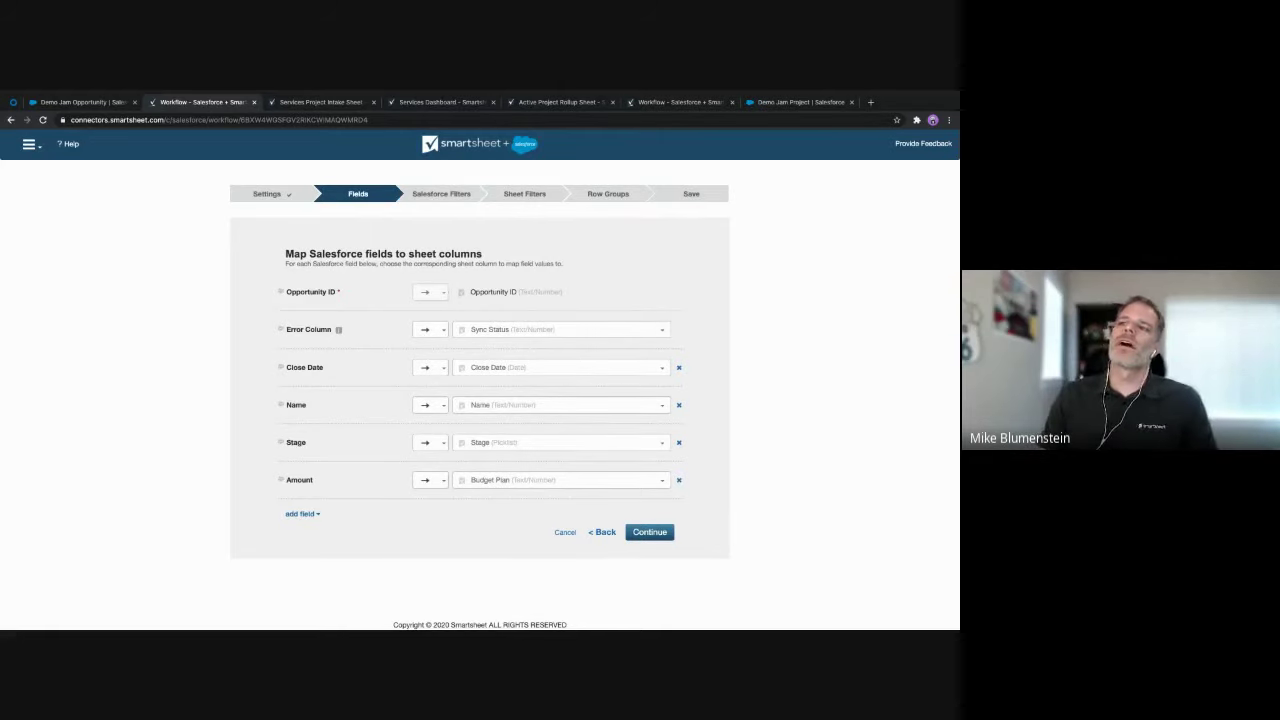
pyautogui.click(440, 369)
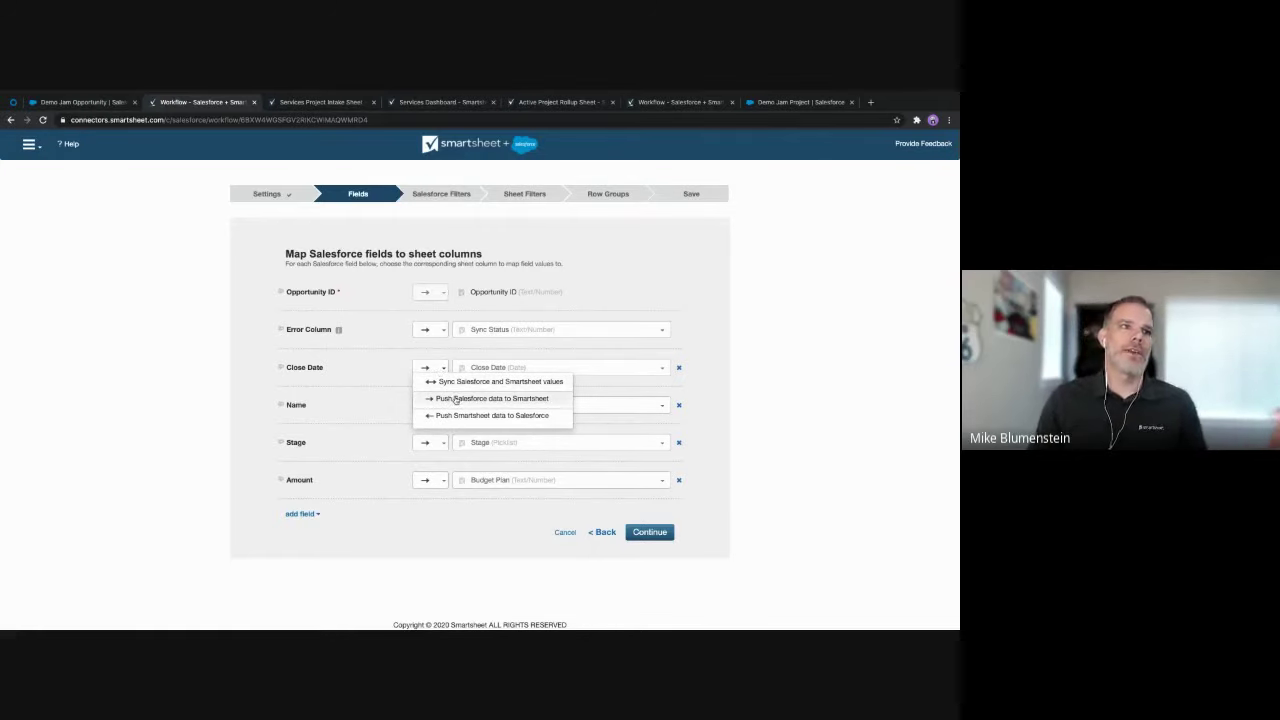
pyautogui.click(455, 400)
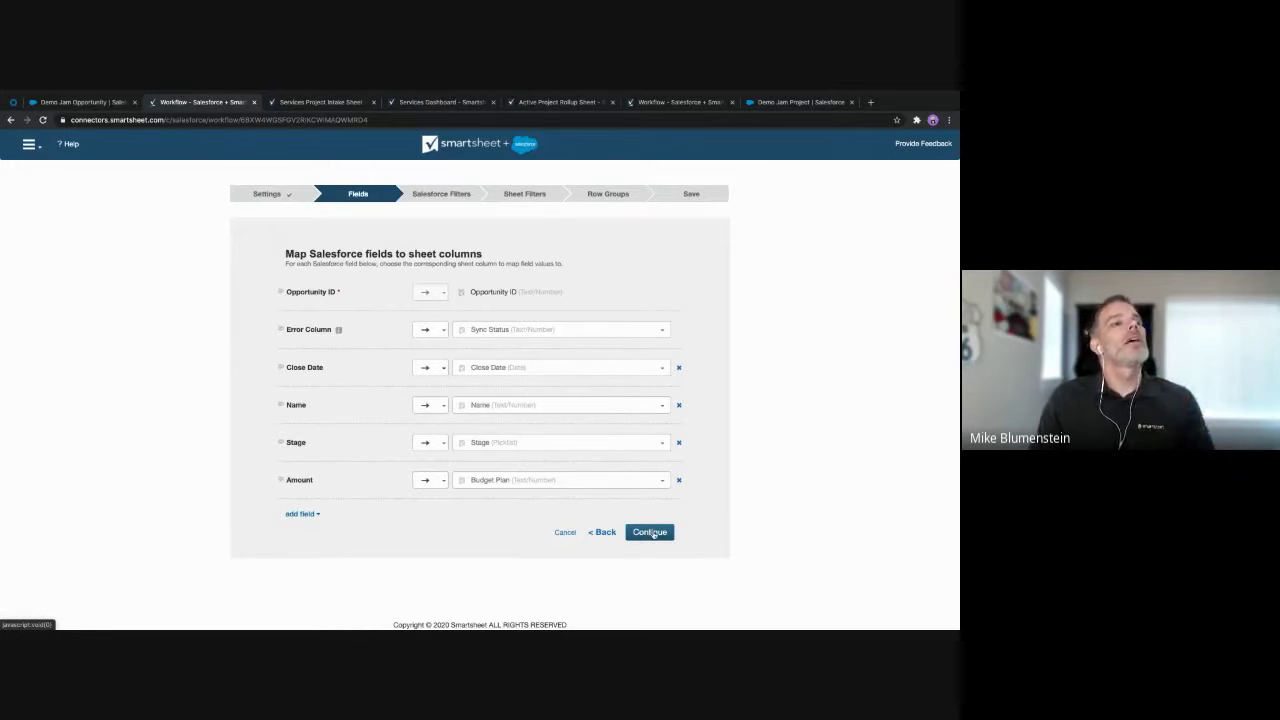
pyautogui.click(320, 102)
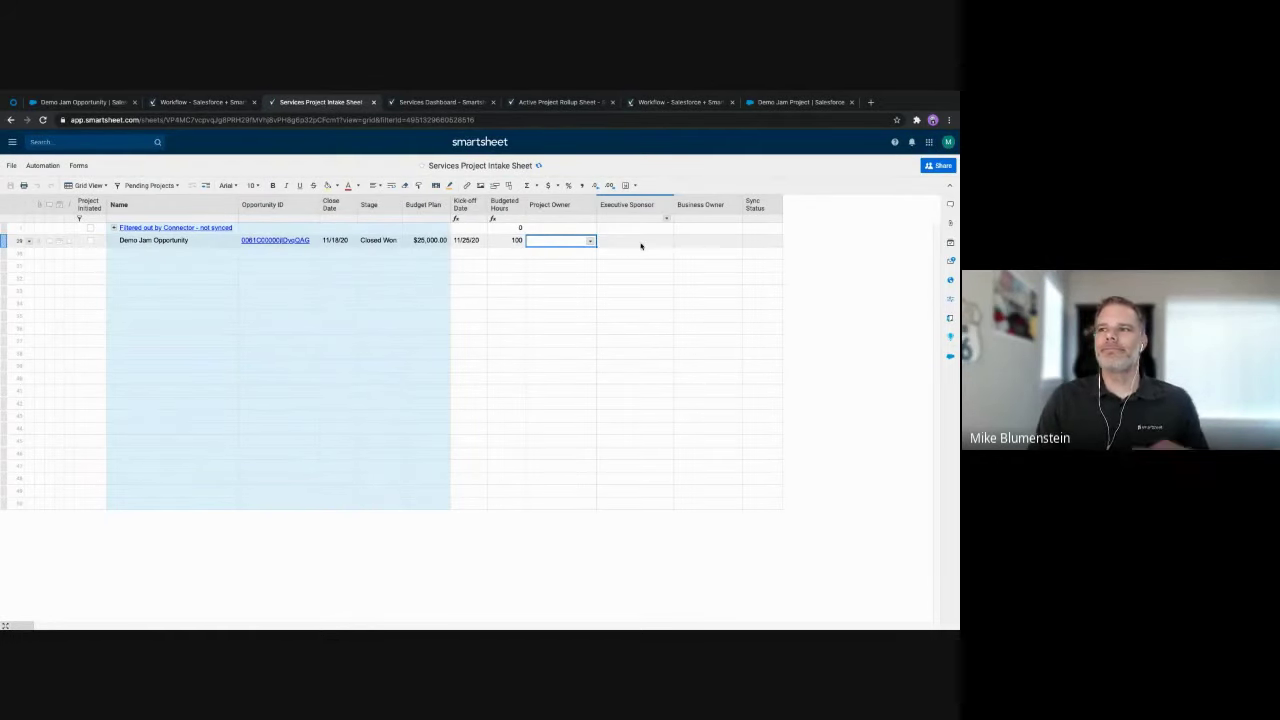
# Assign Project Owner, Executive Sponsor and Business Owner contacts on the Demo Jam Opportunity row.
pyautogui.click(590, 241)
pyautogui.click(587, 288)
pyautogui.click(648, 243)
pyautogui.click(667, 241)
pyautogui.click(662, 313)
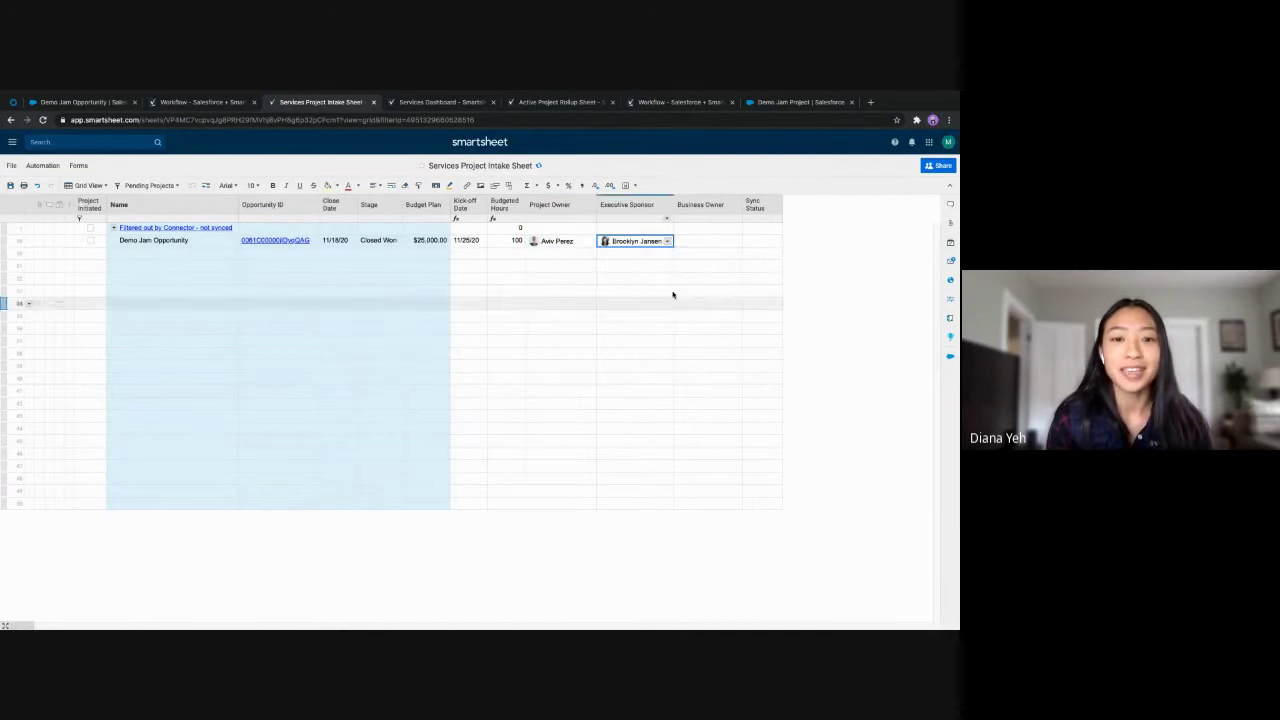
pyautogui.click(708, 241)
pyautogui.click(736, 242)
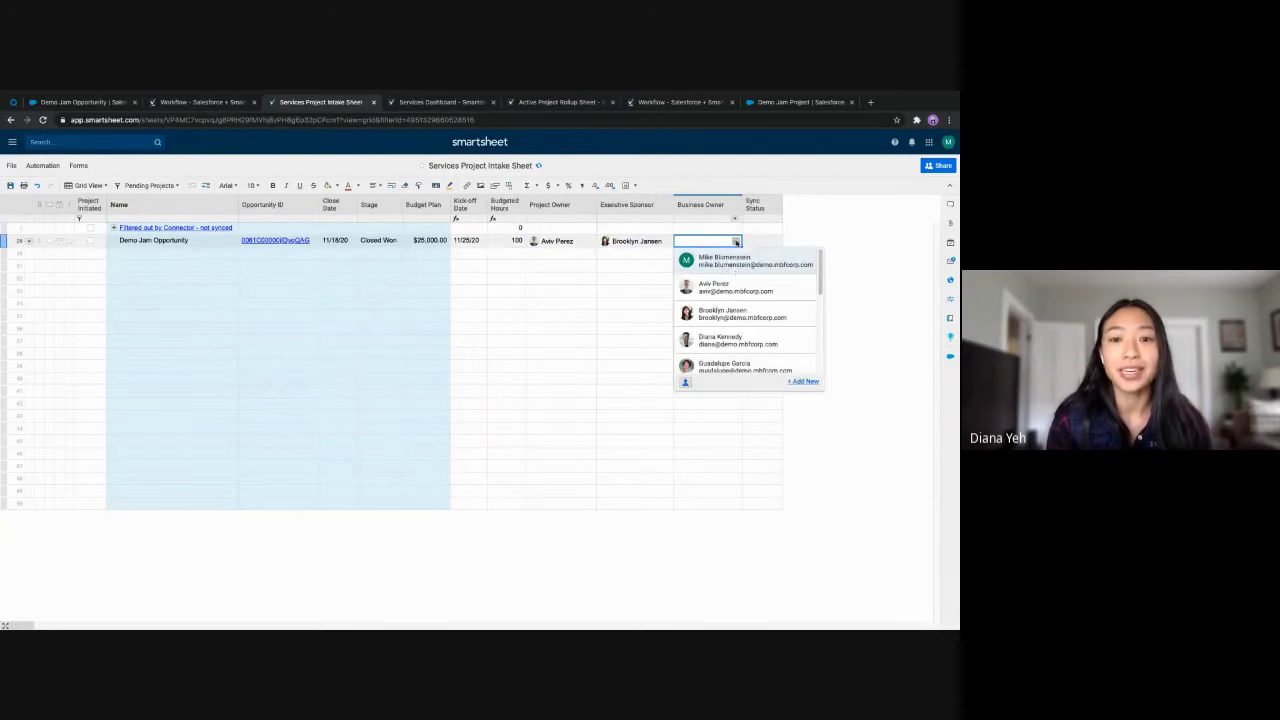
pyautogui.click(737, 347)
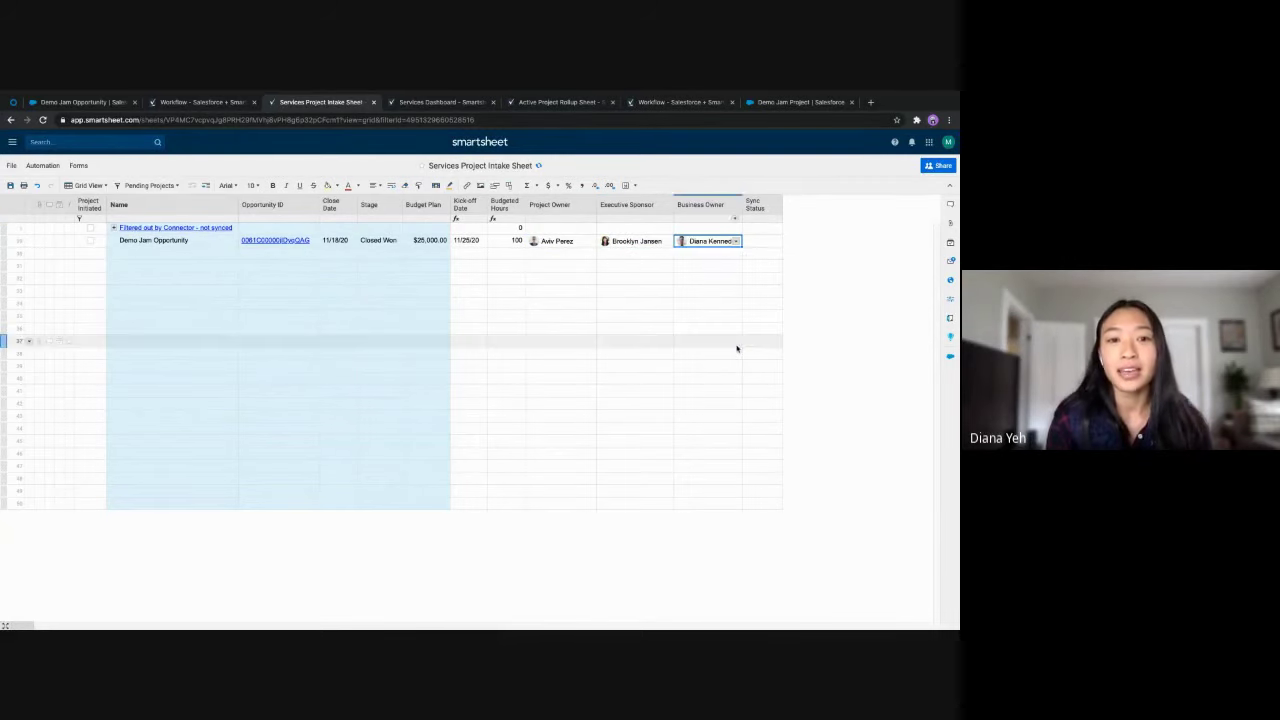
# Tick Project Initiated, save the intake sheet, and go to the Services Dashboard.
pyautogui.click(90, 240)
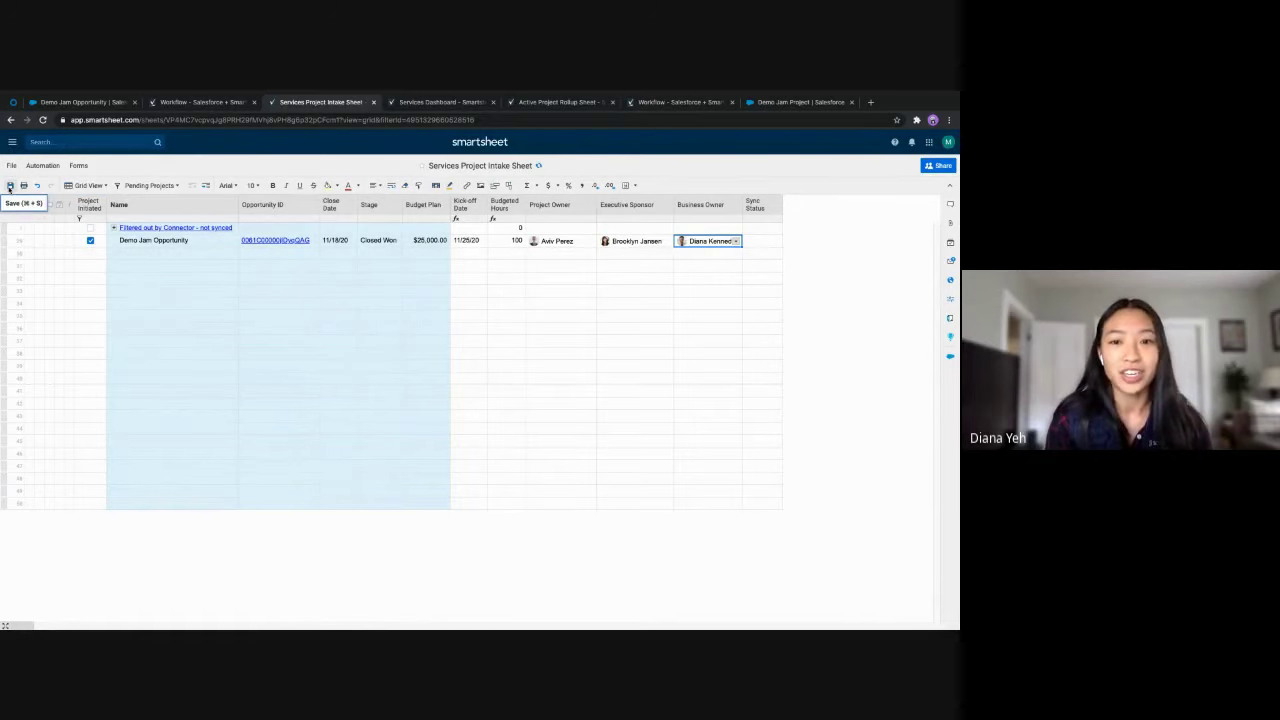
pyautogui.click(10, 186)
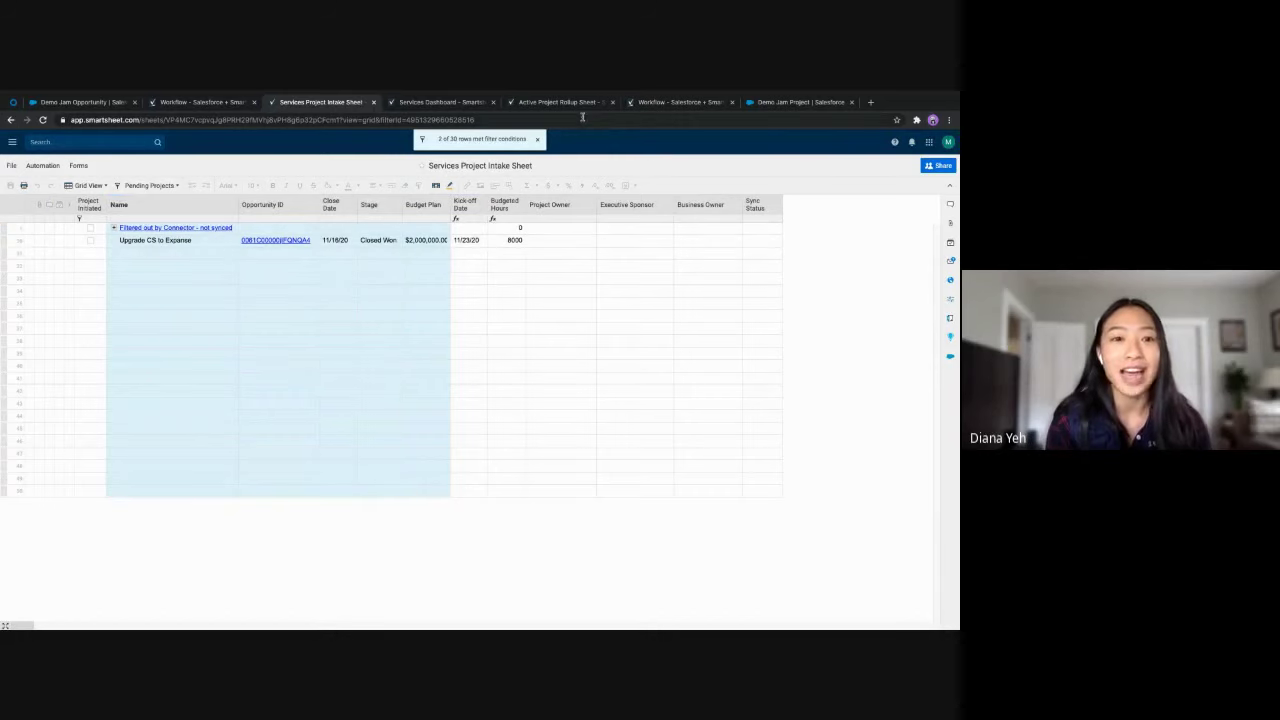
pyautogui.click(437, 103)
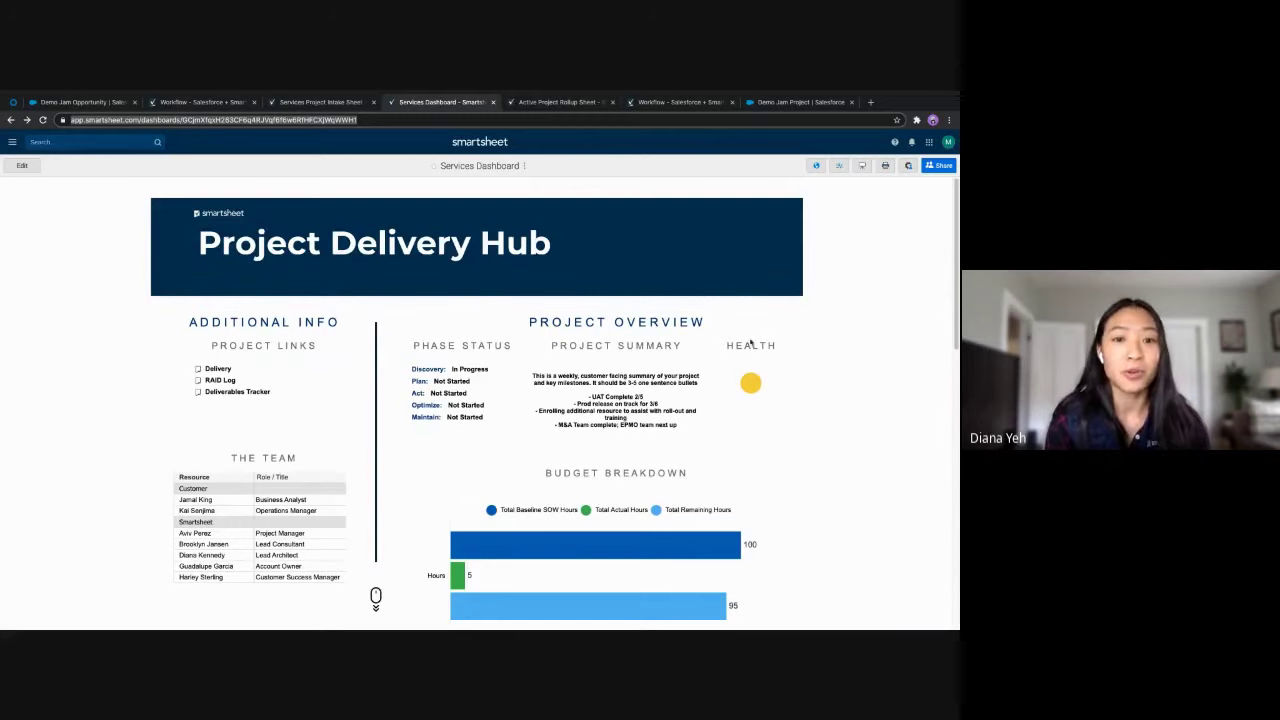
pyautogui.scroll(-3, 900, 354)
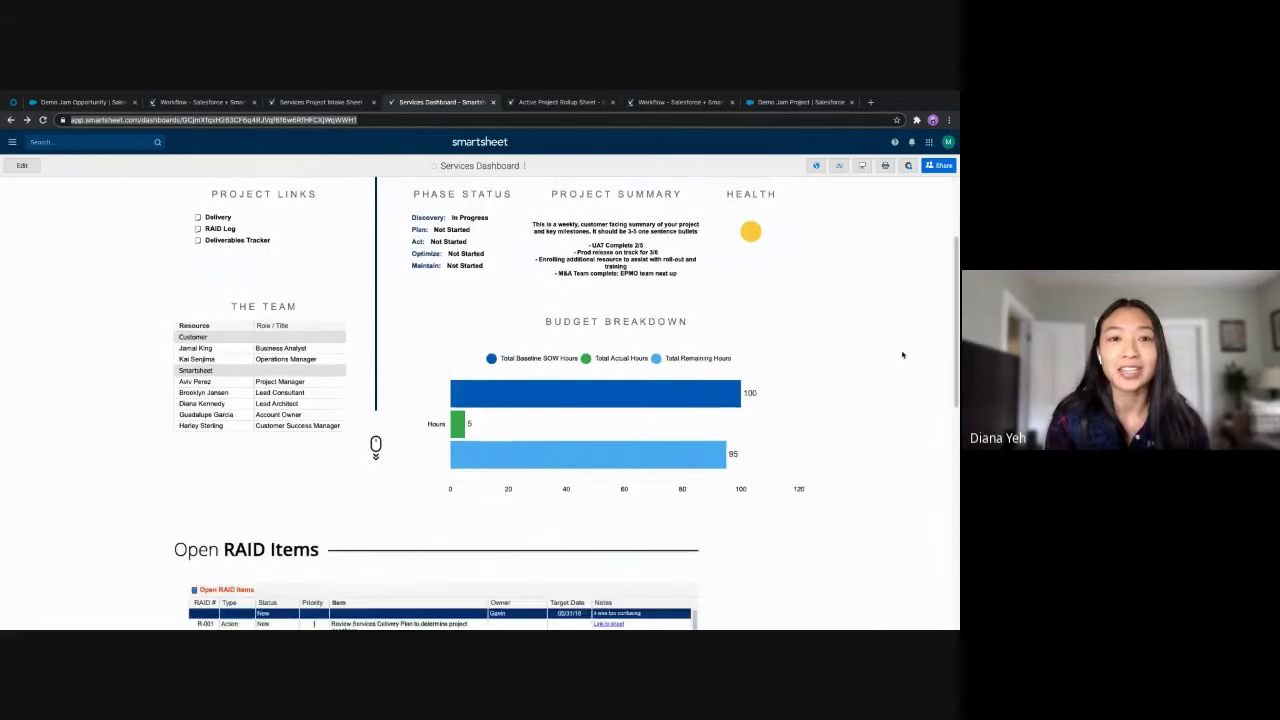
pyautogui.scroll(-1, 902, 354)
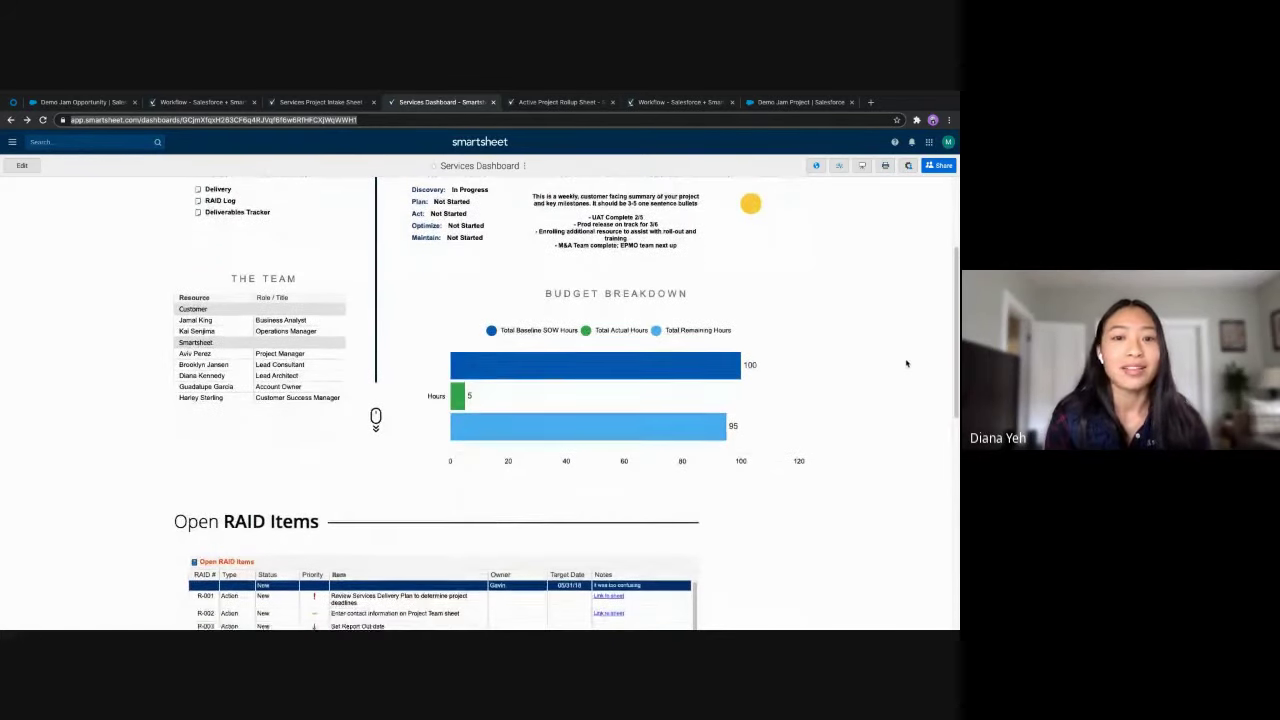
pyautogui.scroll(-4, 907, 364)
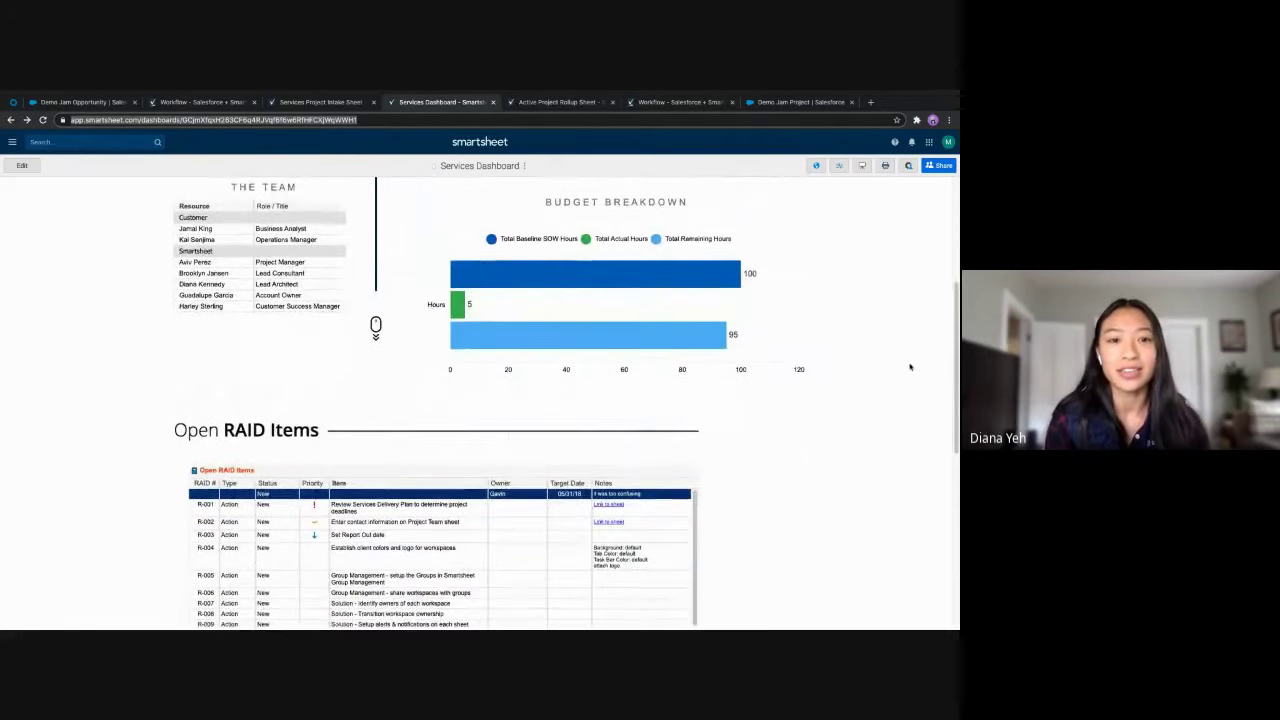
pyautogui.scroll(-4, 910, 369)
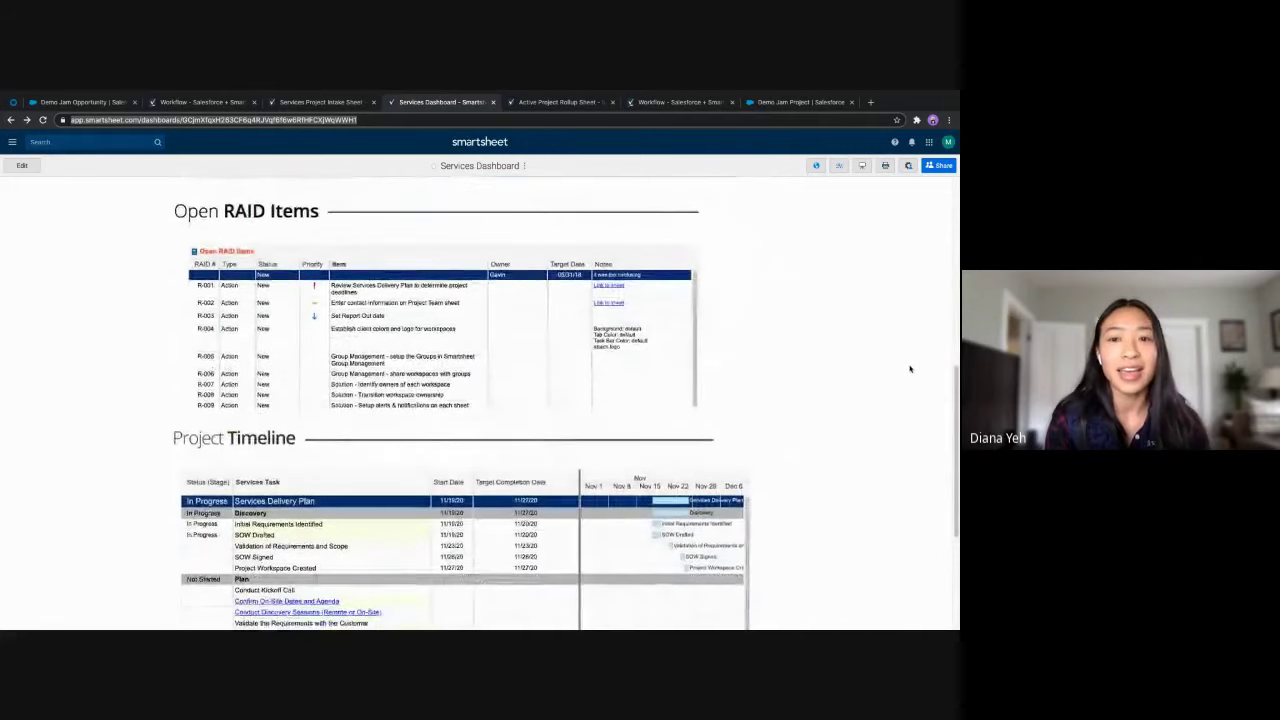
pyautogui.scroll(-3, 910, 368)
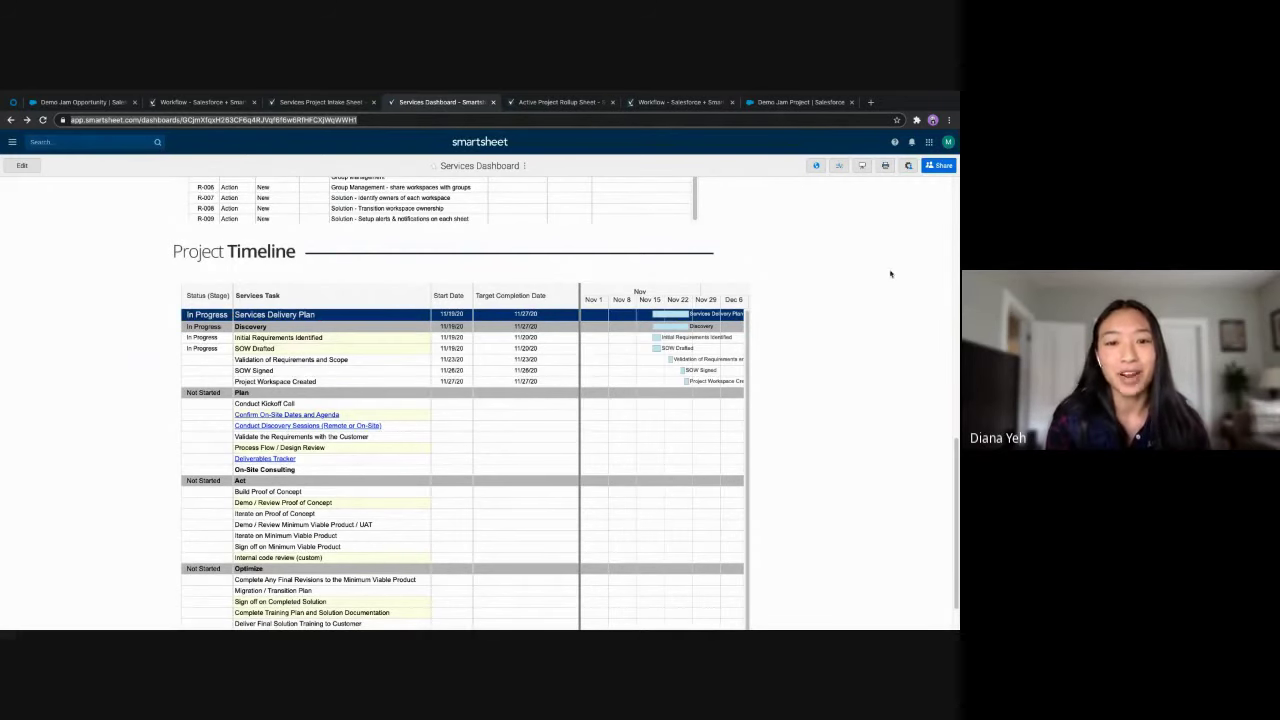
# On the Active Project Rollup Sheet, set Discovery's Overall status to green, save, and return to the workflow mapping.
pyautogui.click(540, 103)
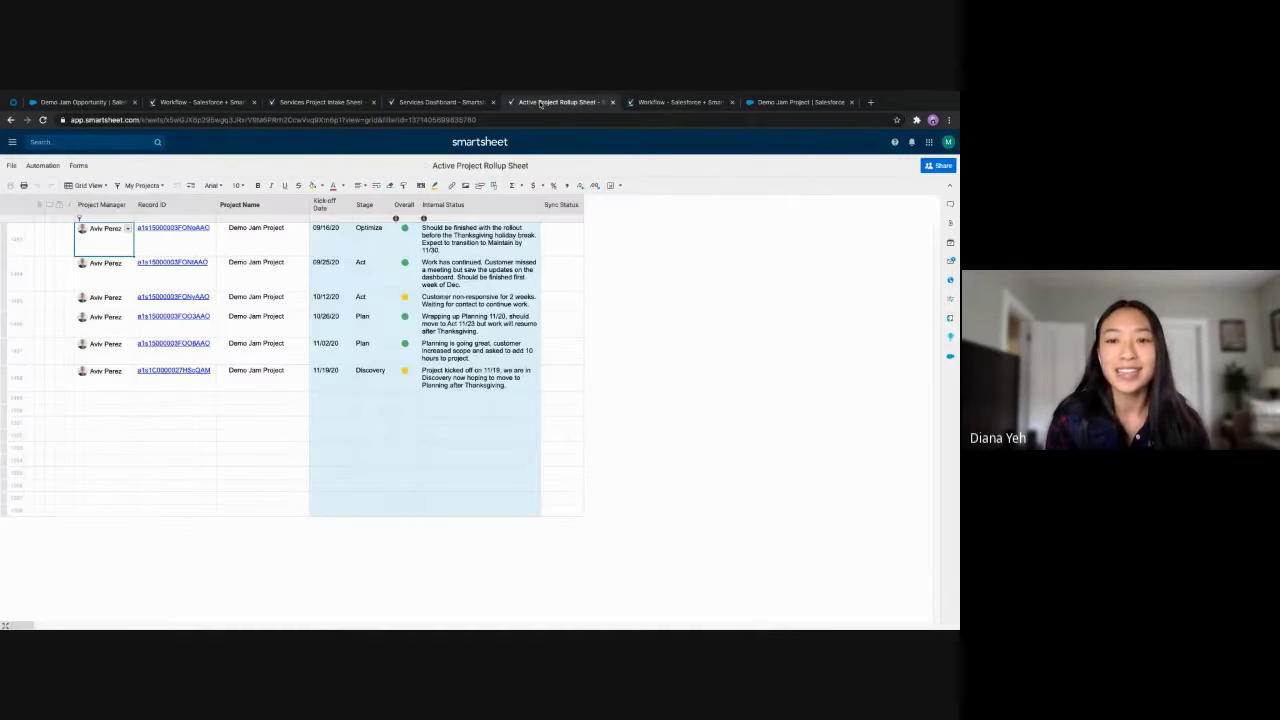
pyautogui.click(409, 375)
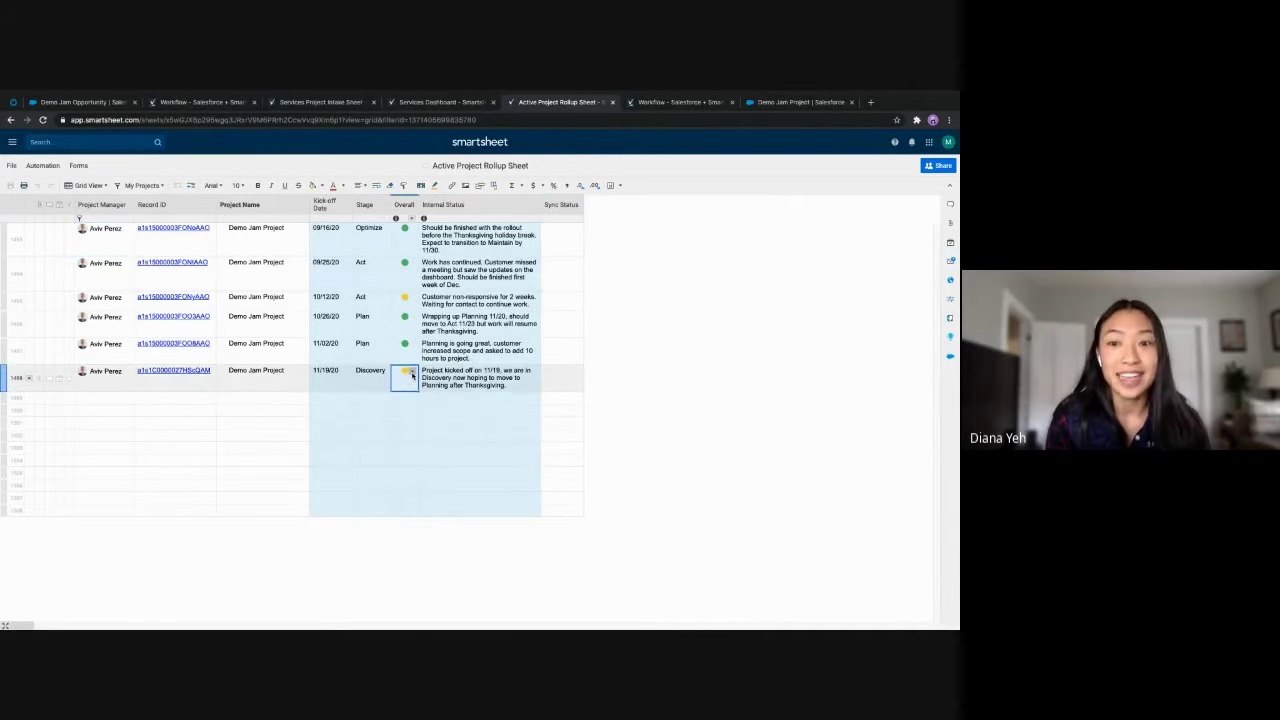
pyautogui.click(412, 375)
pyautogui.click(409, 417)
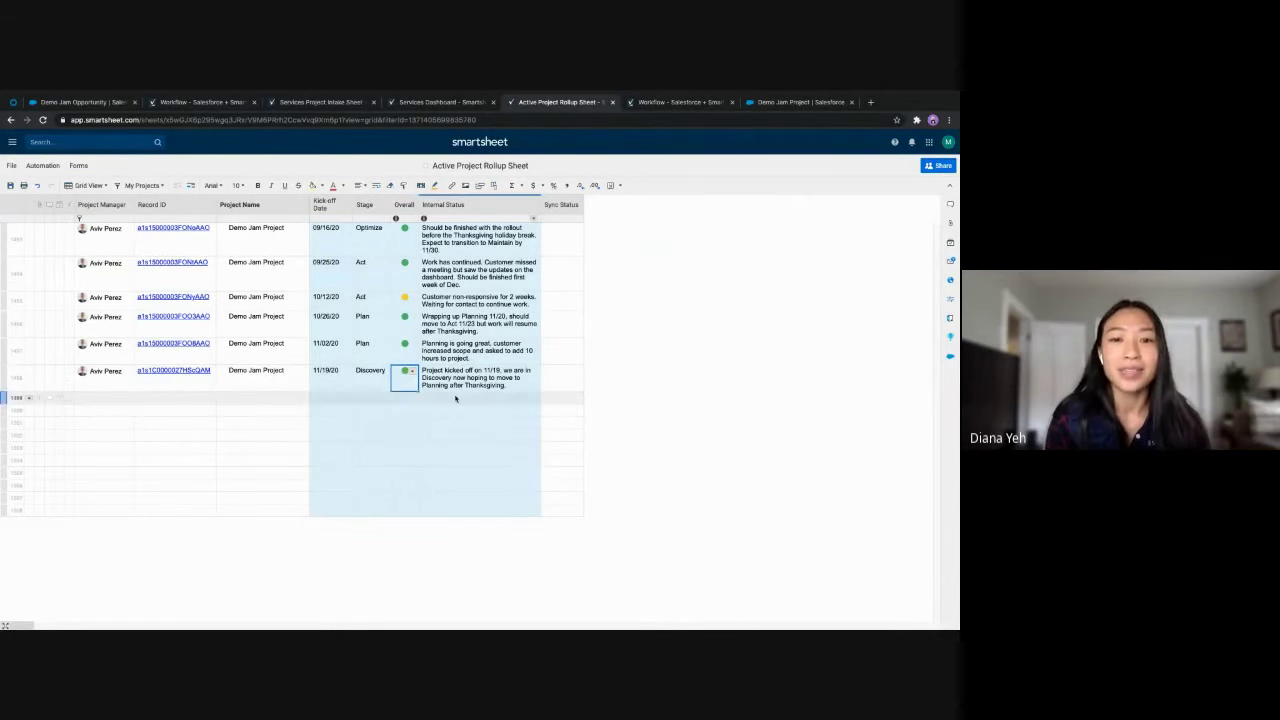
pyautogui.click(455, 386)
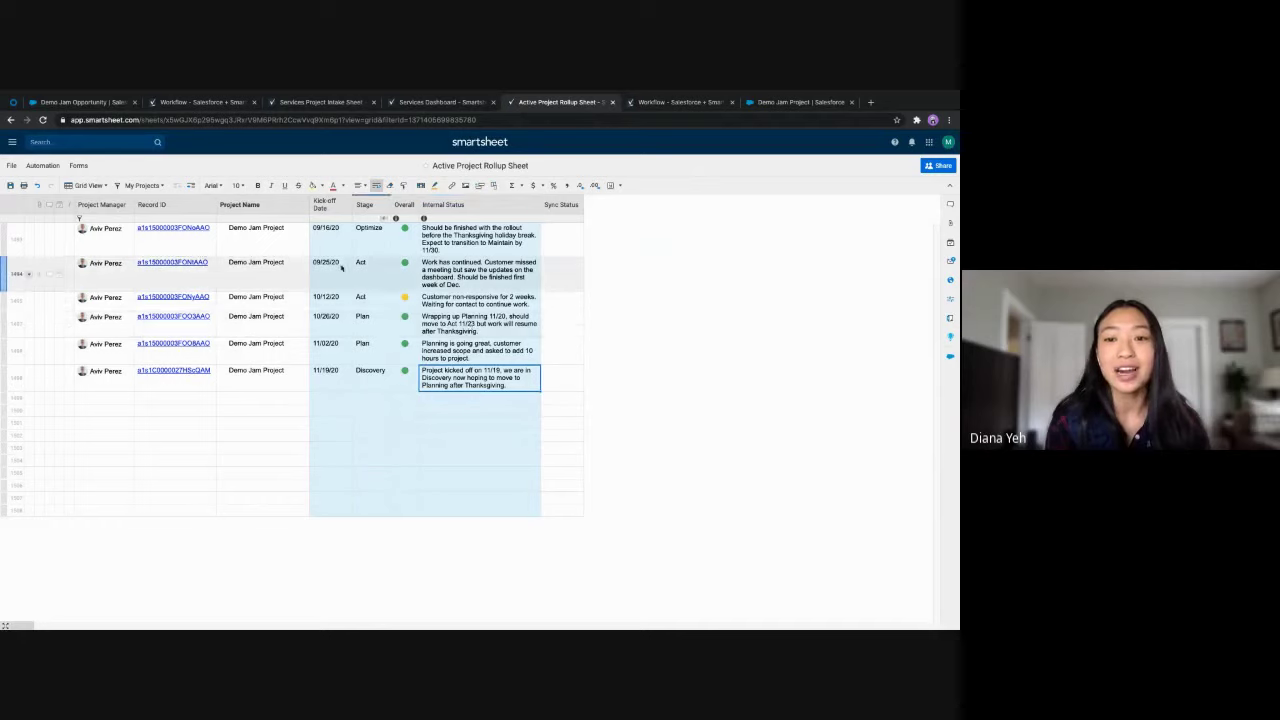
pyautogui.click(11, 186)
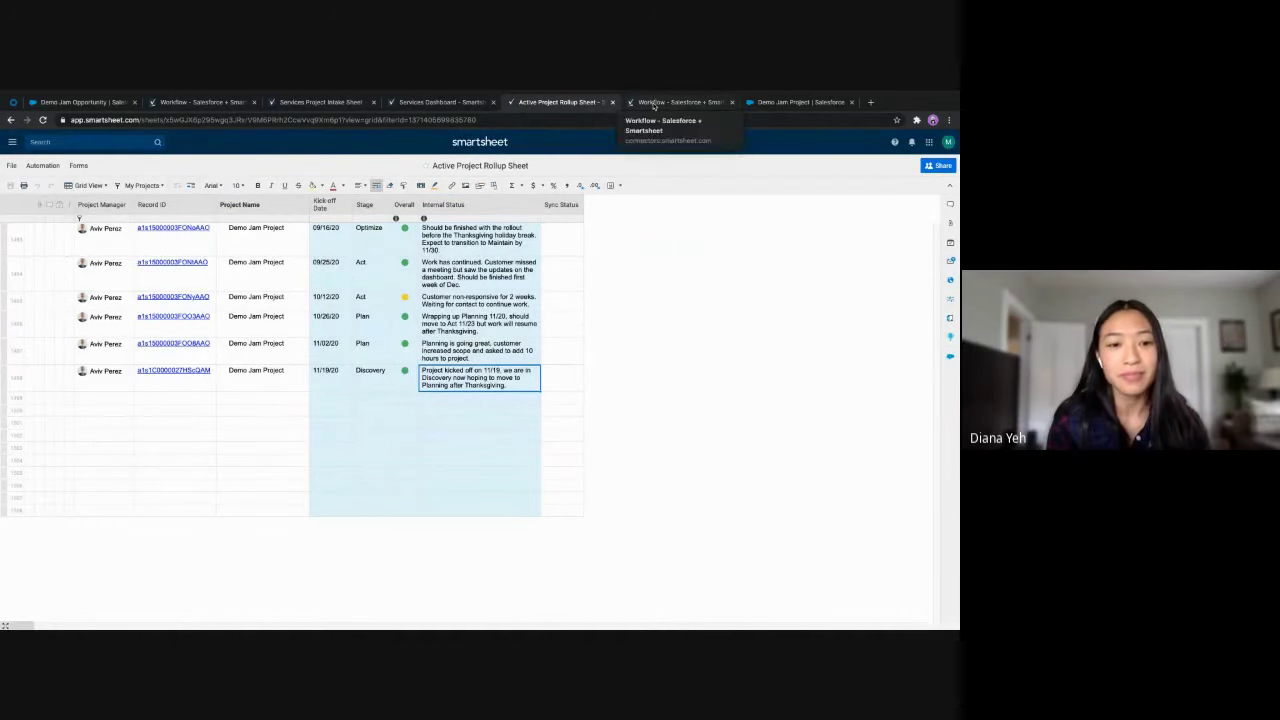
pyautogui.click(653, 102)
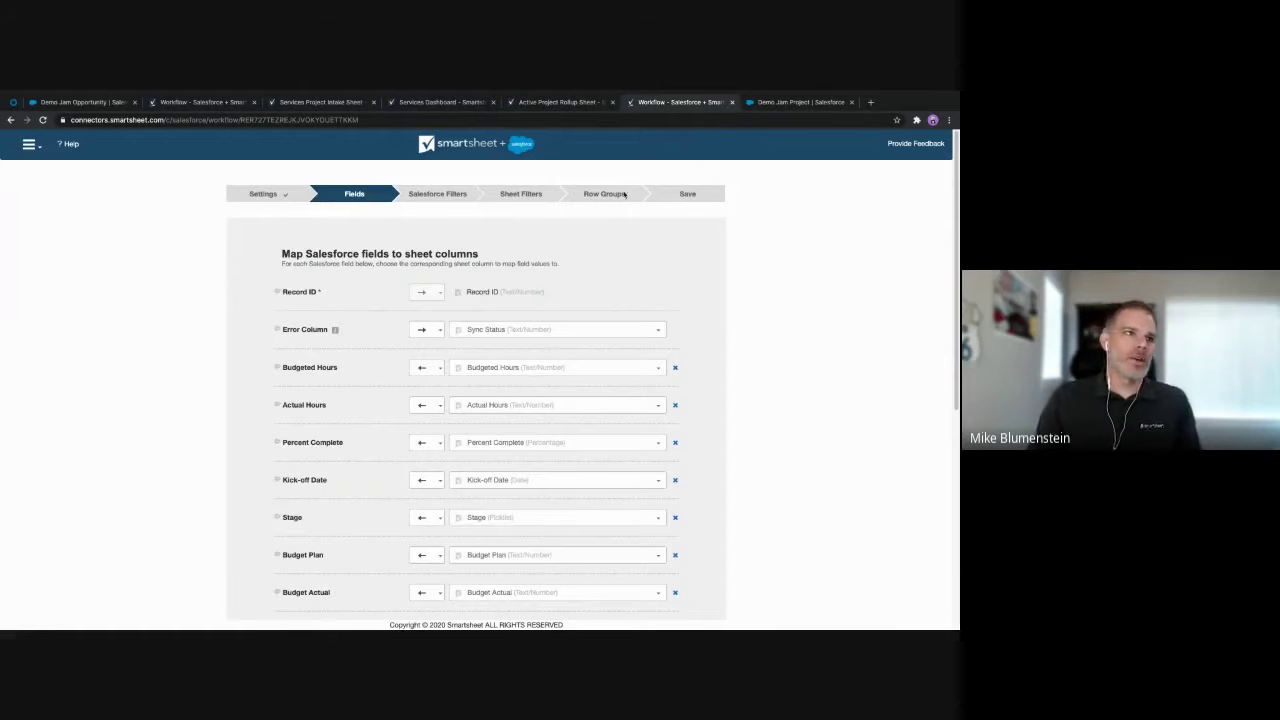
# Keep Actual Hours pushing Smartsheet data to Salesforce, then view the Demo Jam Project record.
pyautogui.click(428, 405)
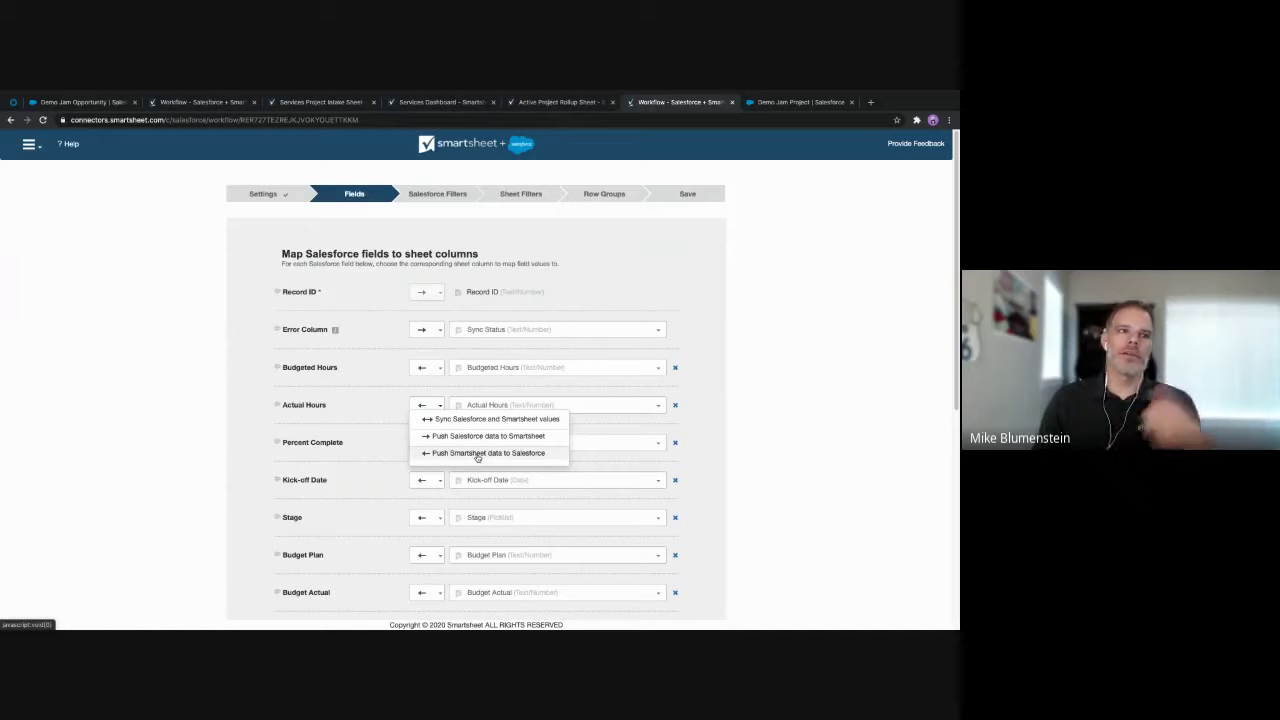
pyautogui.click(737, 394)
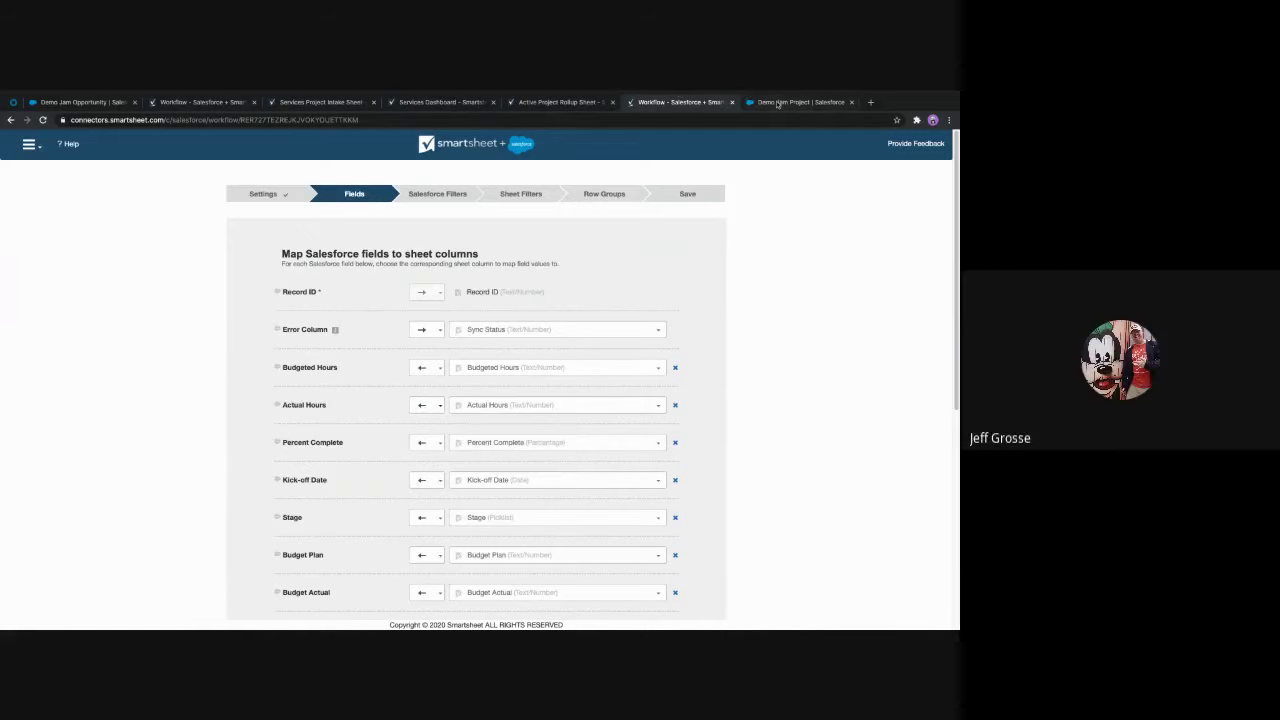
pyautogui.click(777, 104)
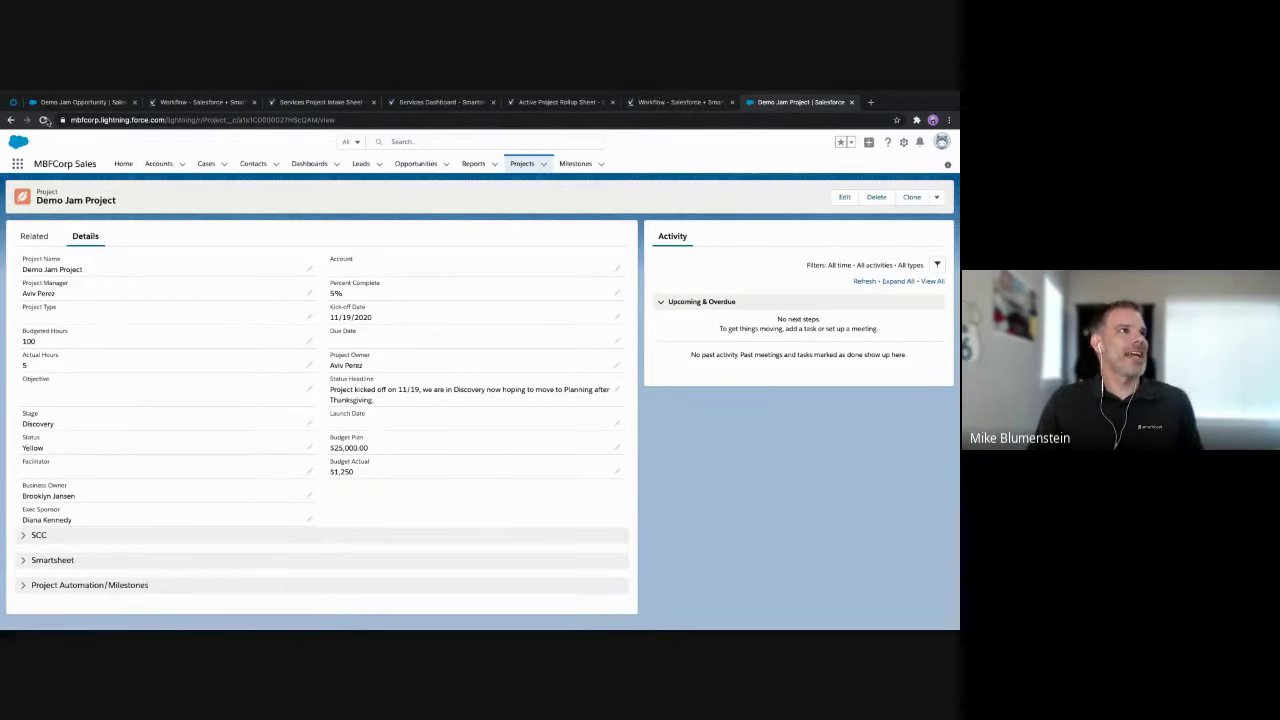
# Reload the Demo Jam Project record so its Status shows Green, synced from the sheet.
pyautogui.click(43, 119)
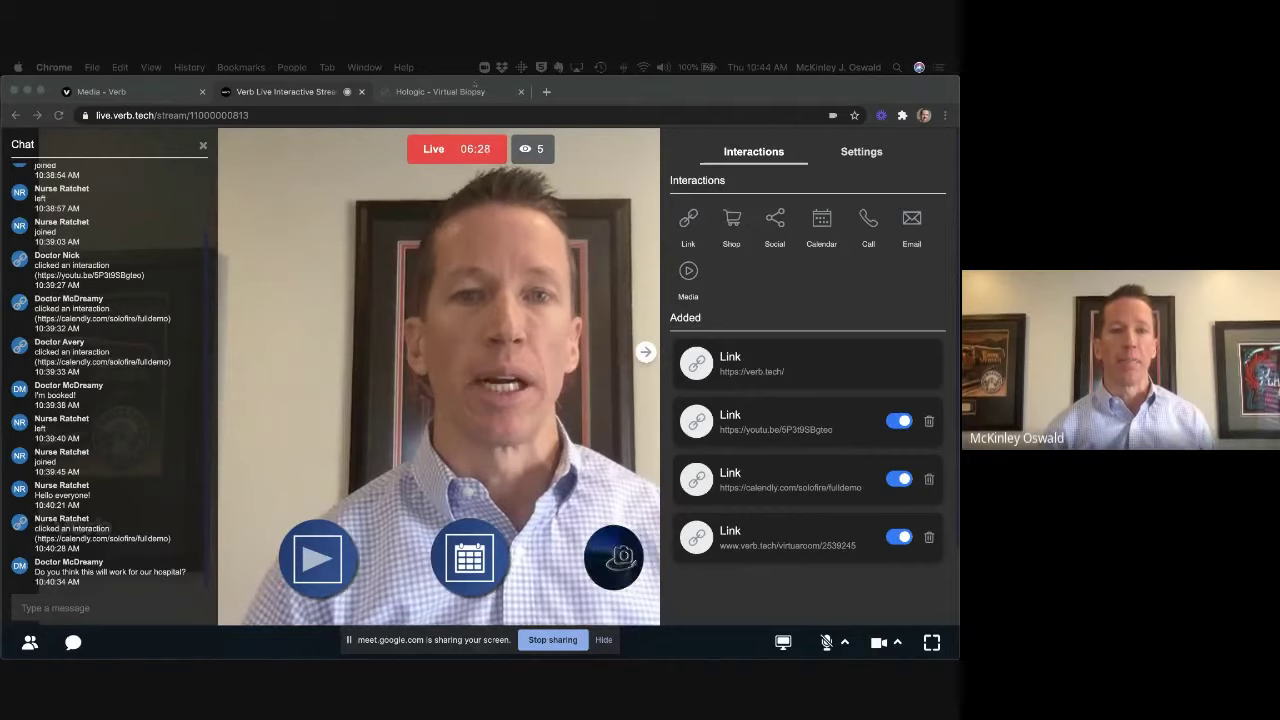
# Zoom in on the Biopsy Control Module in the Hologic biopsy room, then return to Verb Live.
pyautogui.hotkey('ctrl', 'Tab')
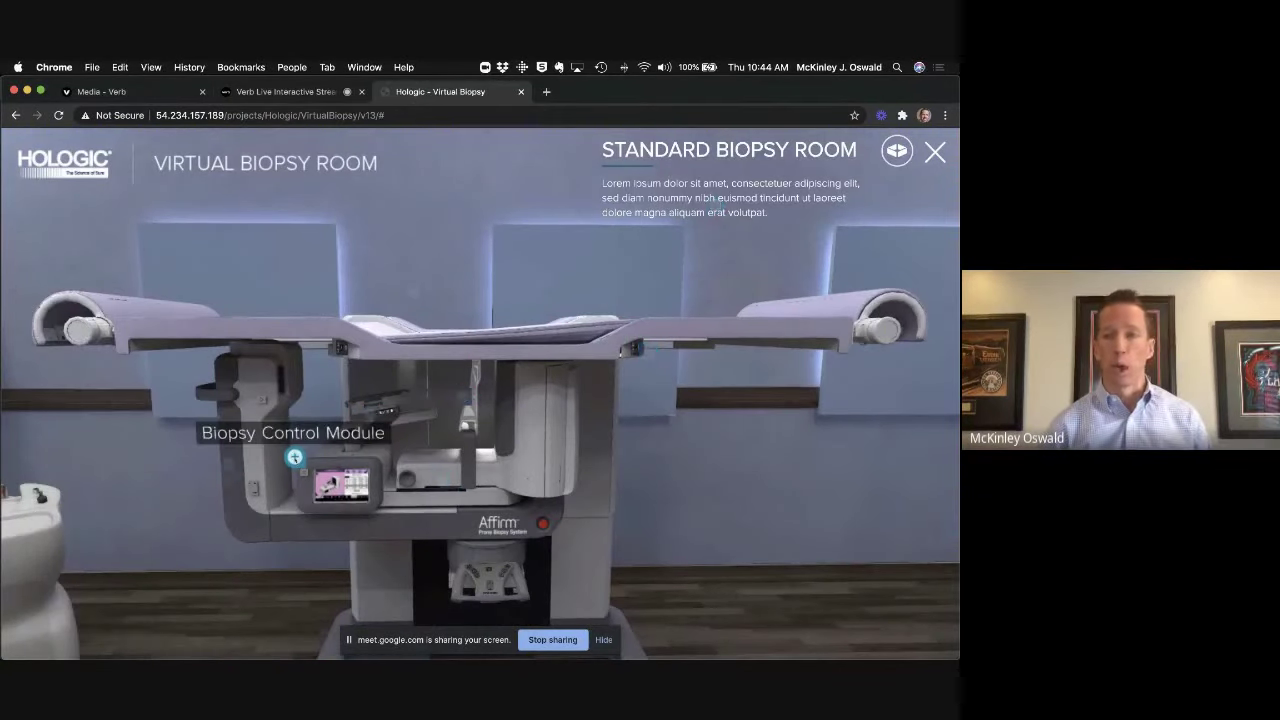
pyautogui.click(294, 457)
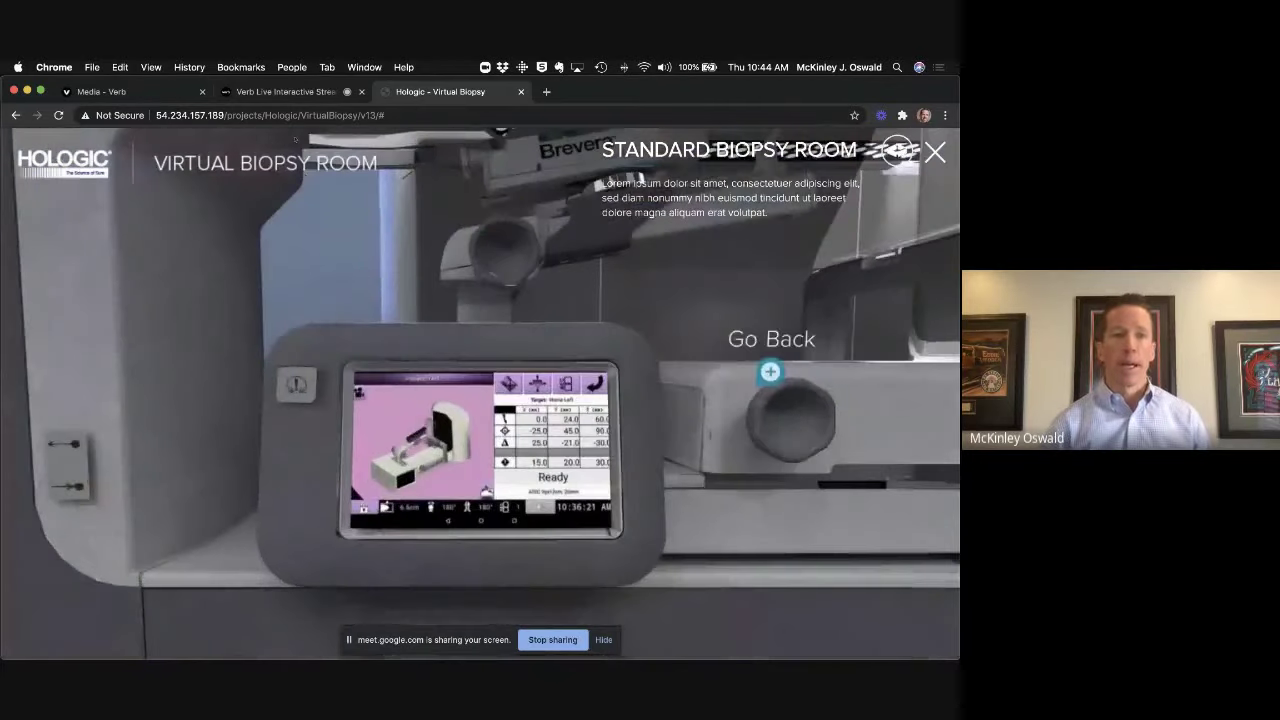
pyautogui.click(286, 92)
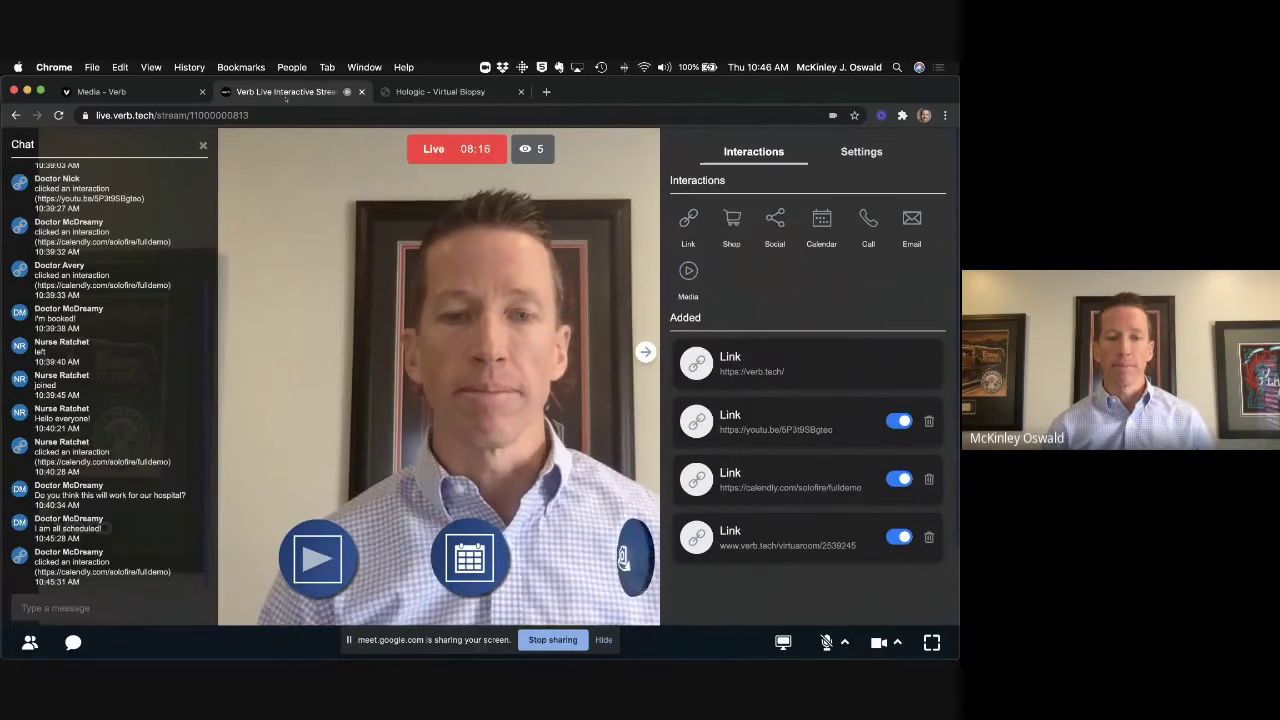
# Stop sharing the Verb Live stream demo with the Google Meet call.
pyautogui.click(552, 640)
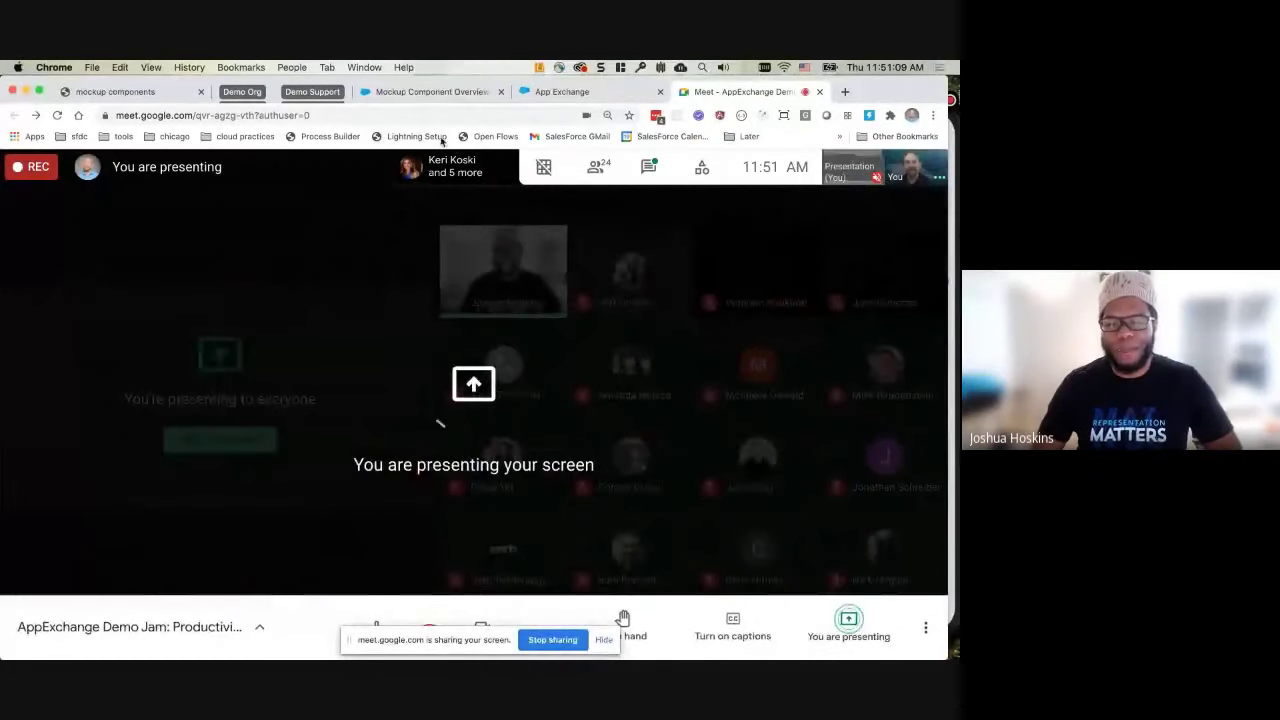
# Show the Mockup Component Overview page and scroll through its Alert, Placeholder, File Image and Table descriptions.
pyautogui.click(416, 136)
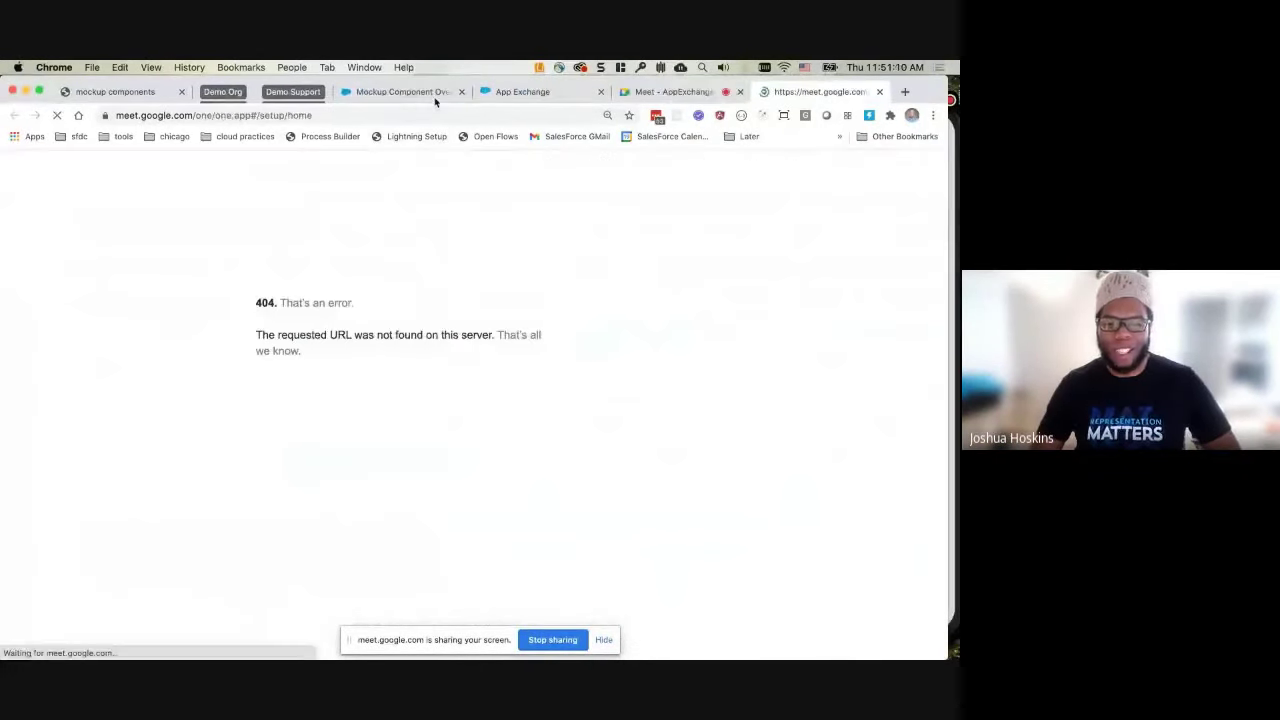
pyautogui.click(434, 92)
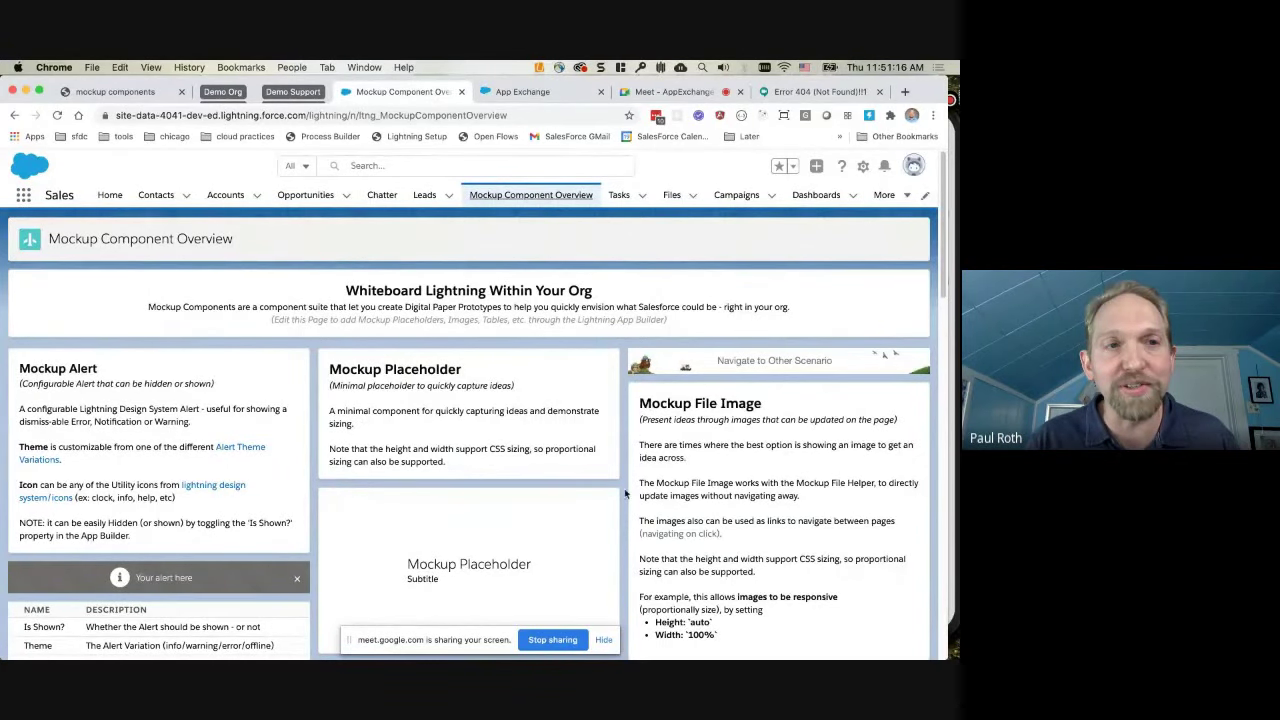
pyautogui.scroll(-5, 620, 516)
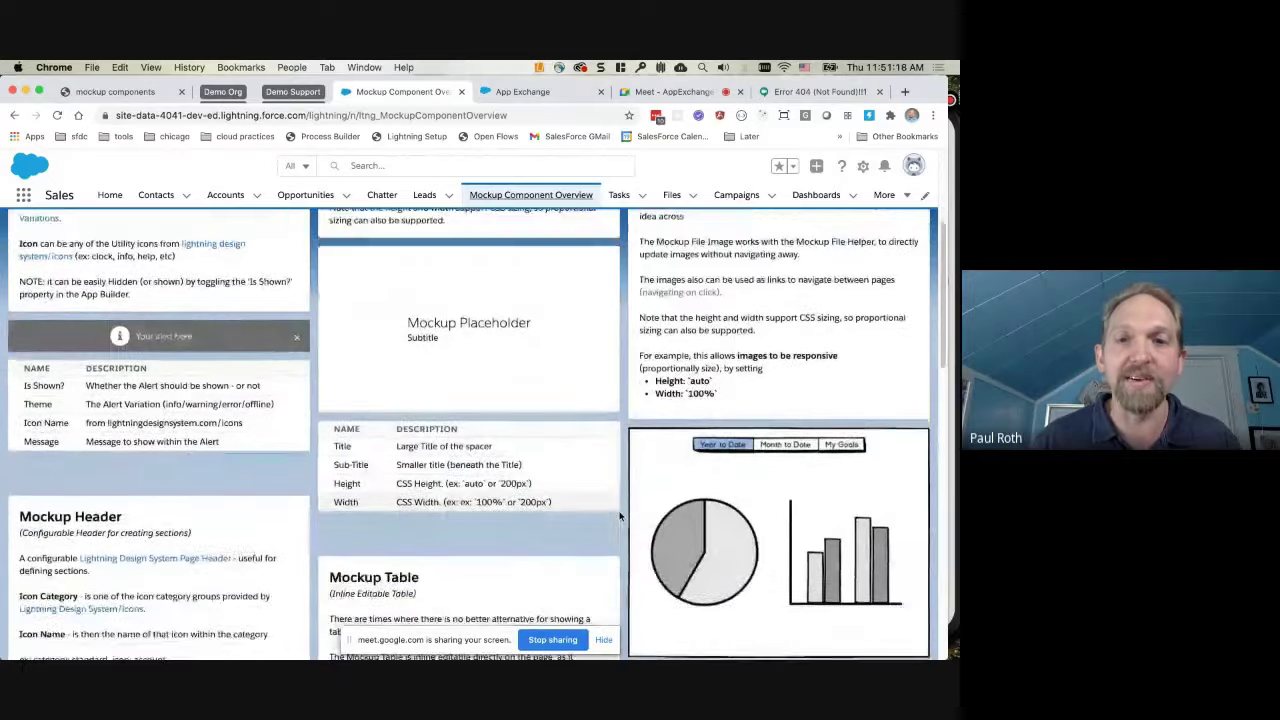
pyautogui.scroll(-5, 620, 516)
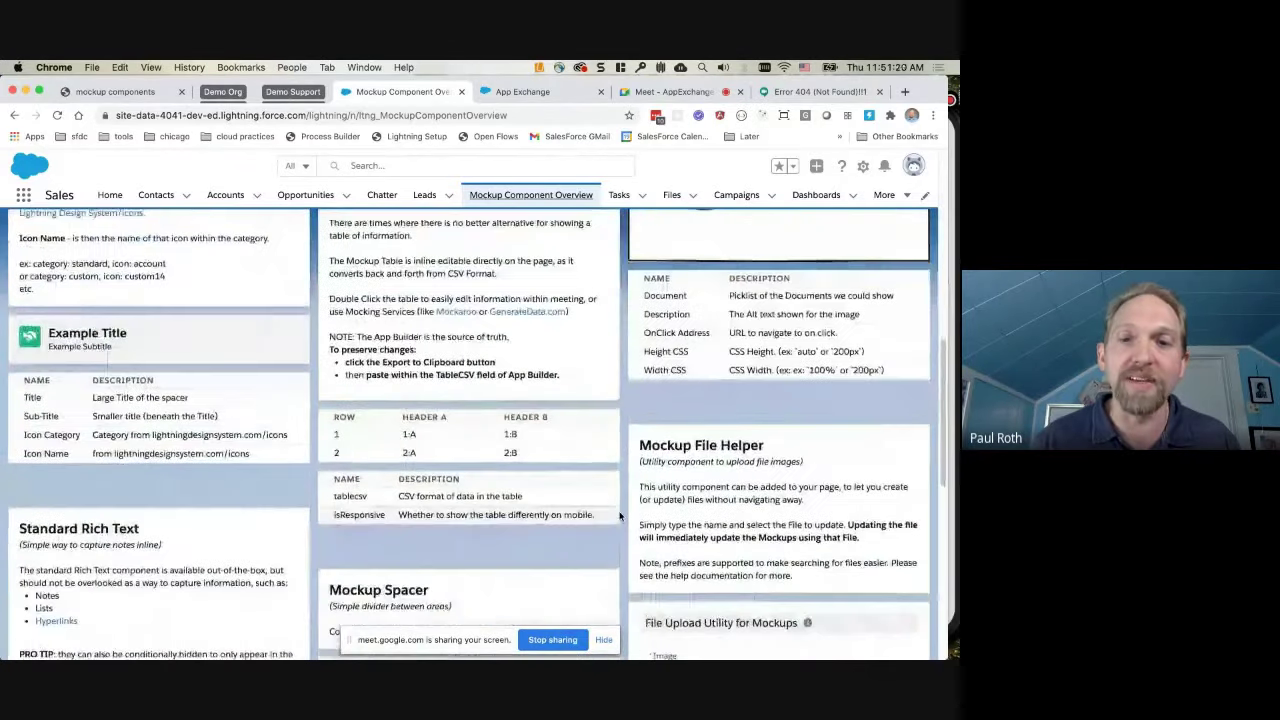
pyautogui.scroll(4, 620, 516)
pyautogui.scroll(6, 620, 516)
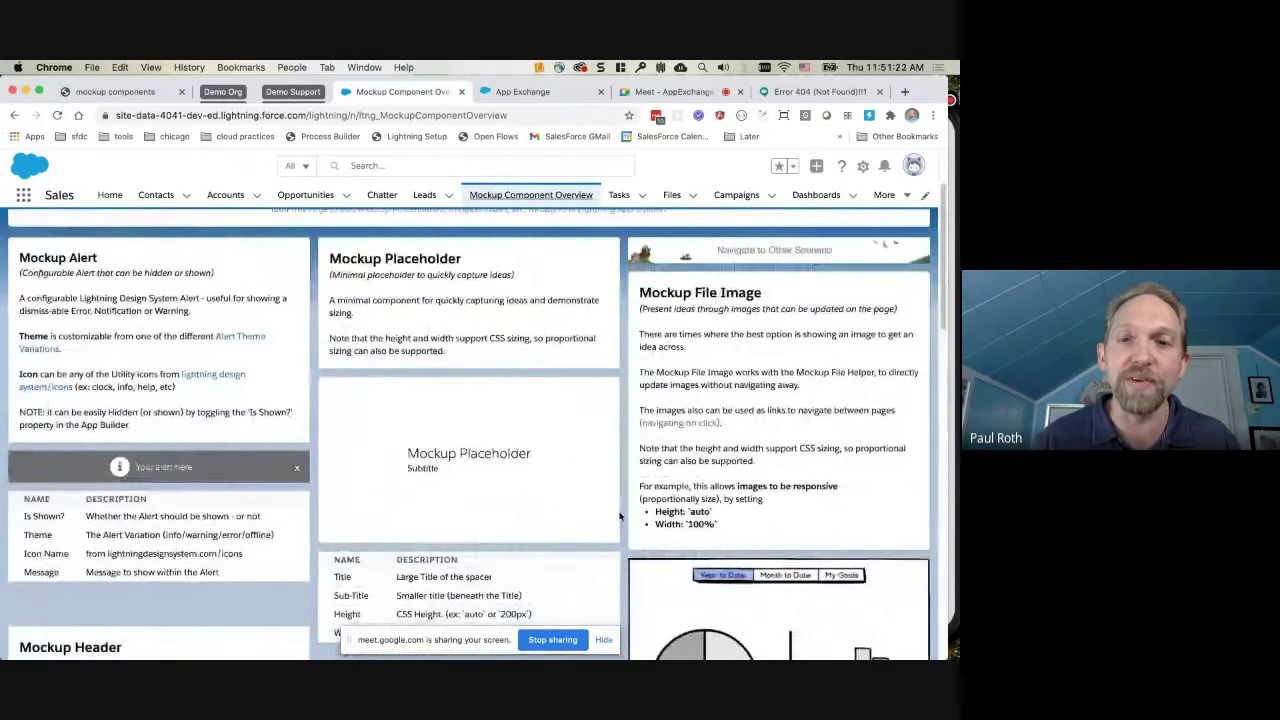
# Go to the Salesforce Home page and open it for editing in Lightning App Builder.
pyautogui.click(733, 369)
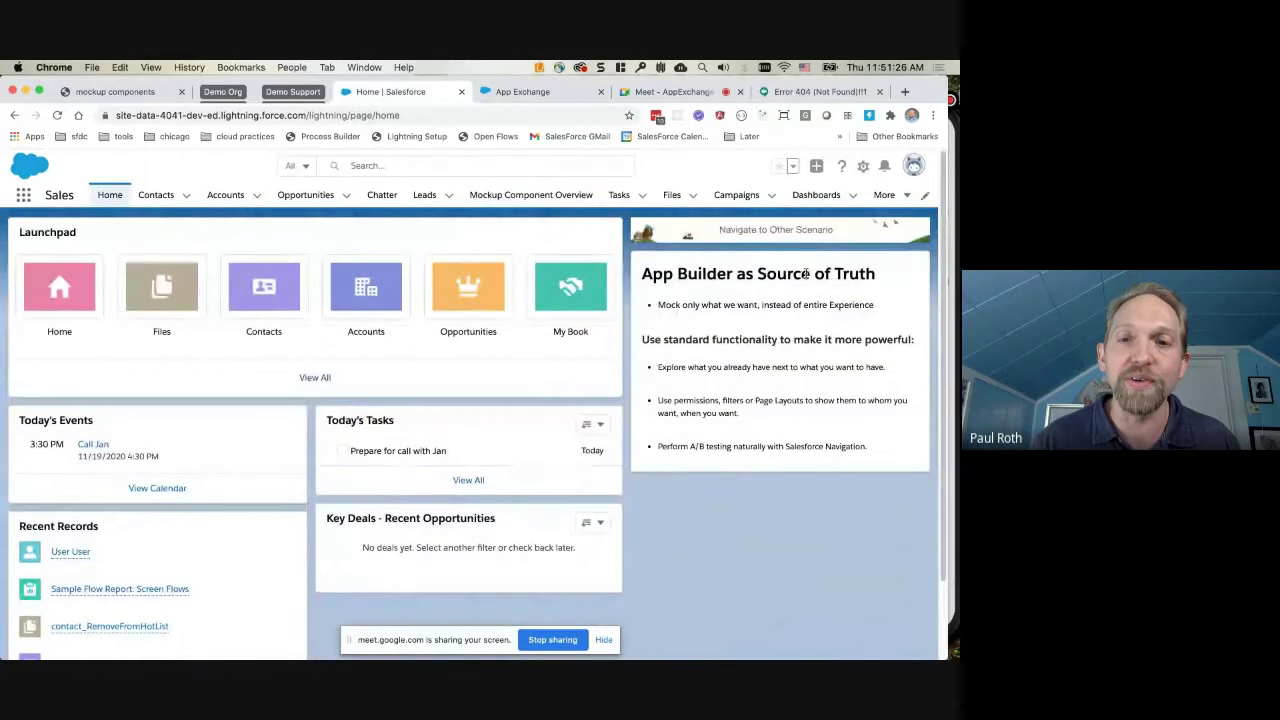
pyautogui.click(861, 170)
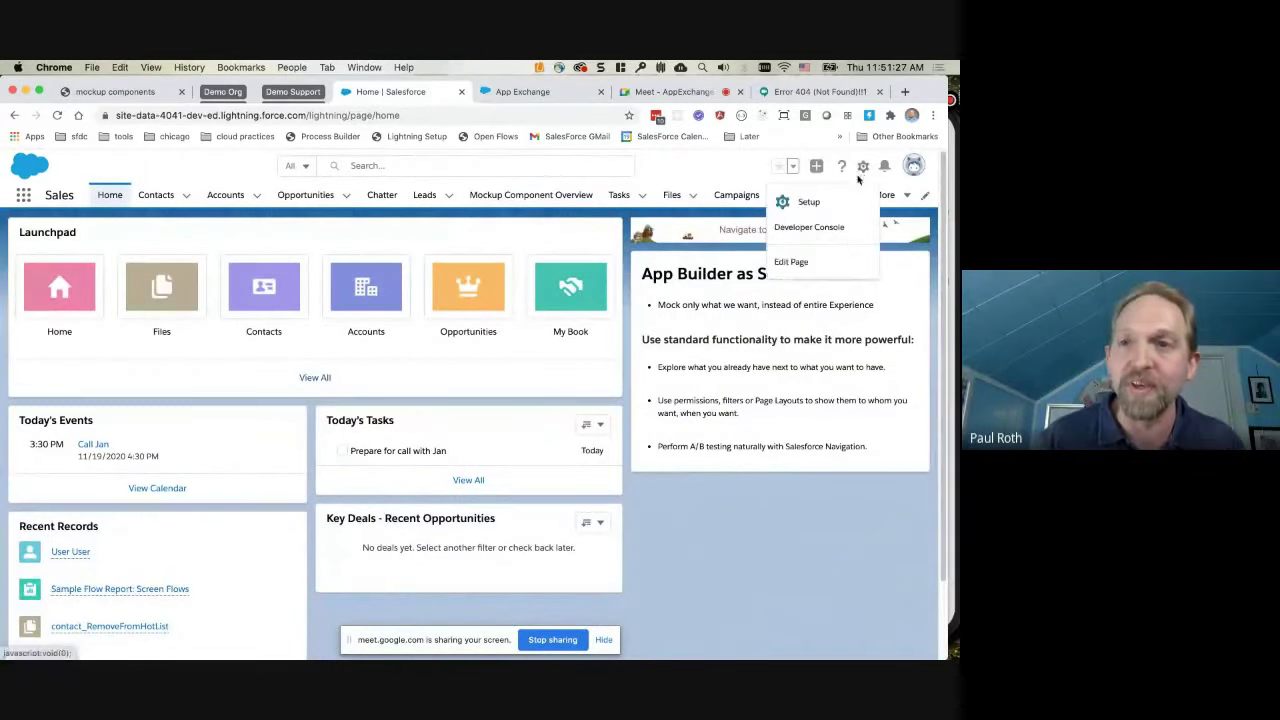
pyautogui.click(830, 260)
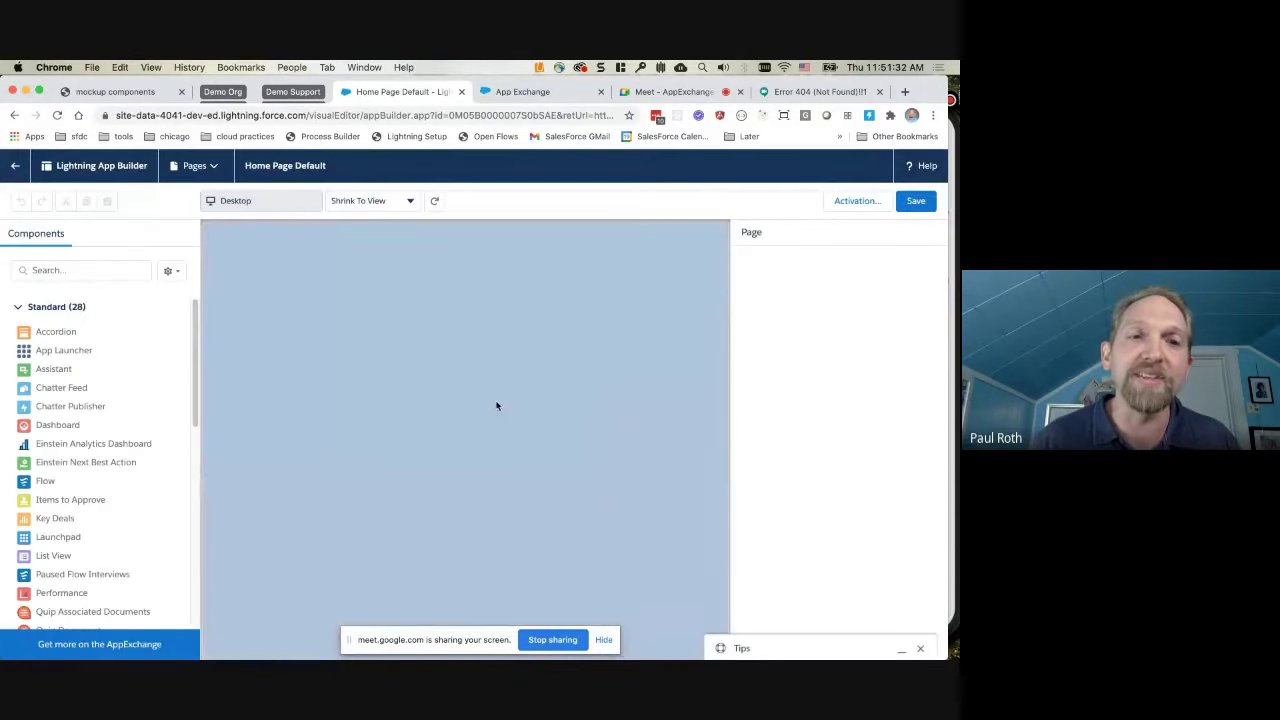
# Add a Mockup File Image of home_HotList1 below the App Builder card, save, and return Home.
pyautogui.scroll(-10, 128, 515)
pyautogui.scroll(-1, 128, 515)
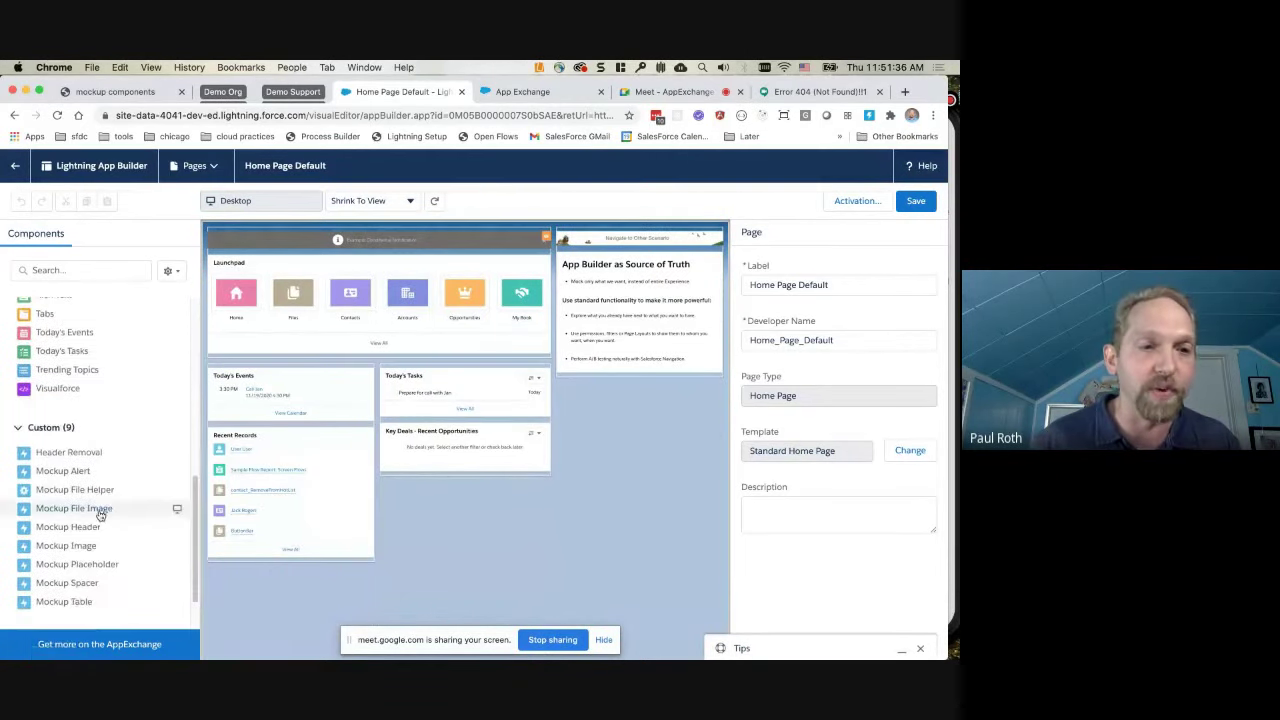
pyautogui.moveTo(99, 512); pyautogui.dragTo(585, 375)
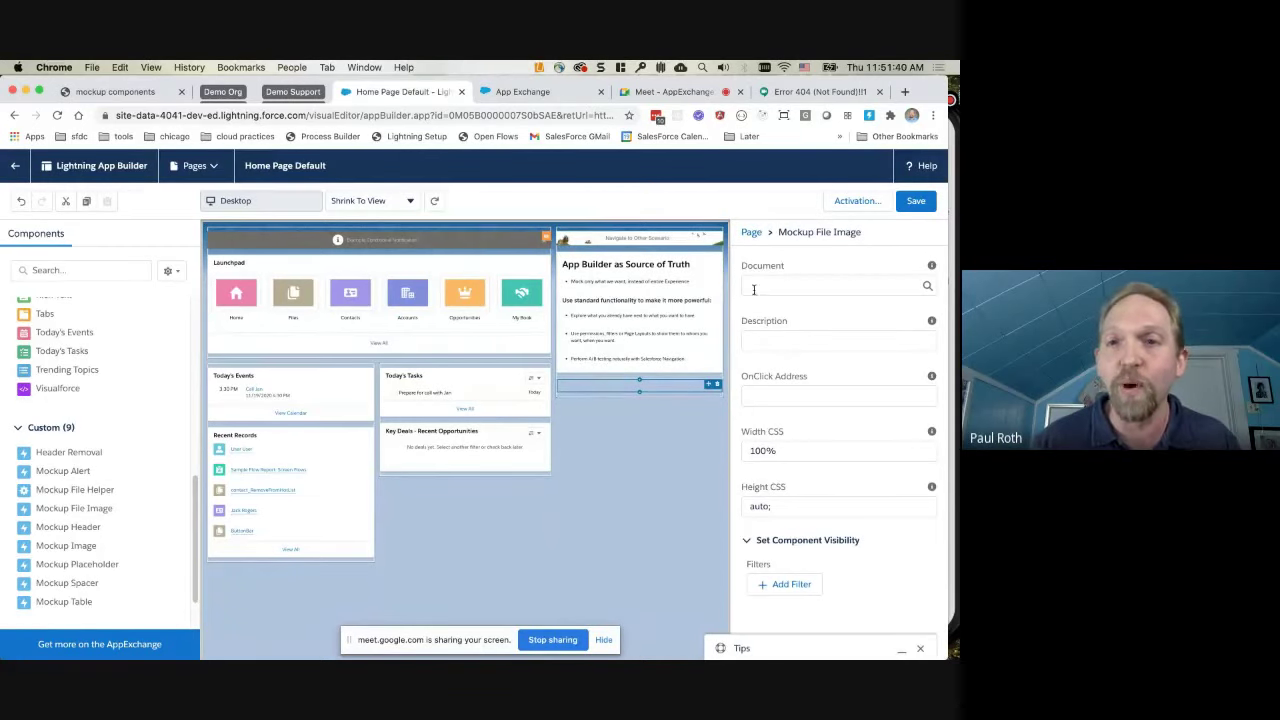
pyautogui.write('1')
pyautogui.click(766, 311)
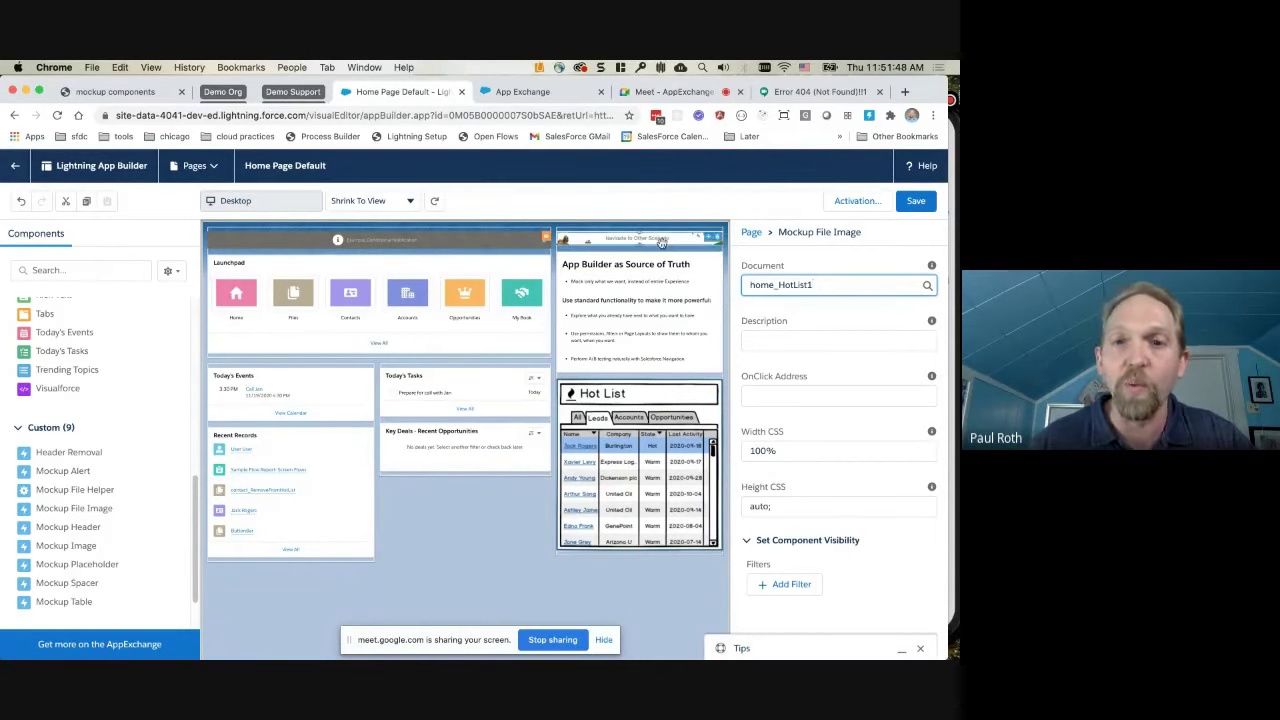
pyautogui.click(910, 201)
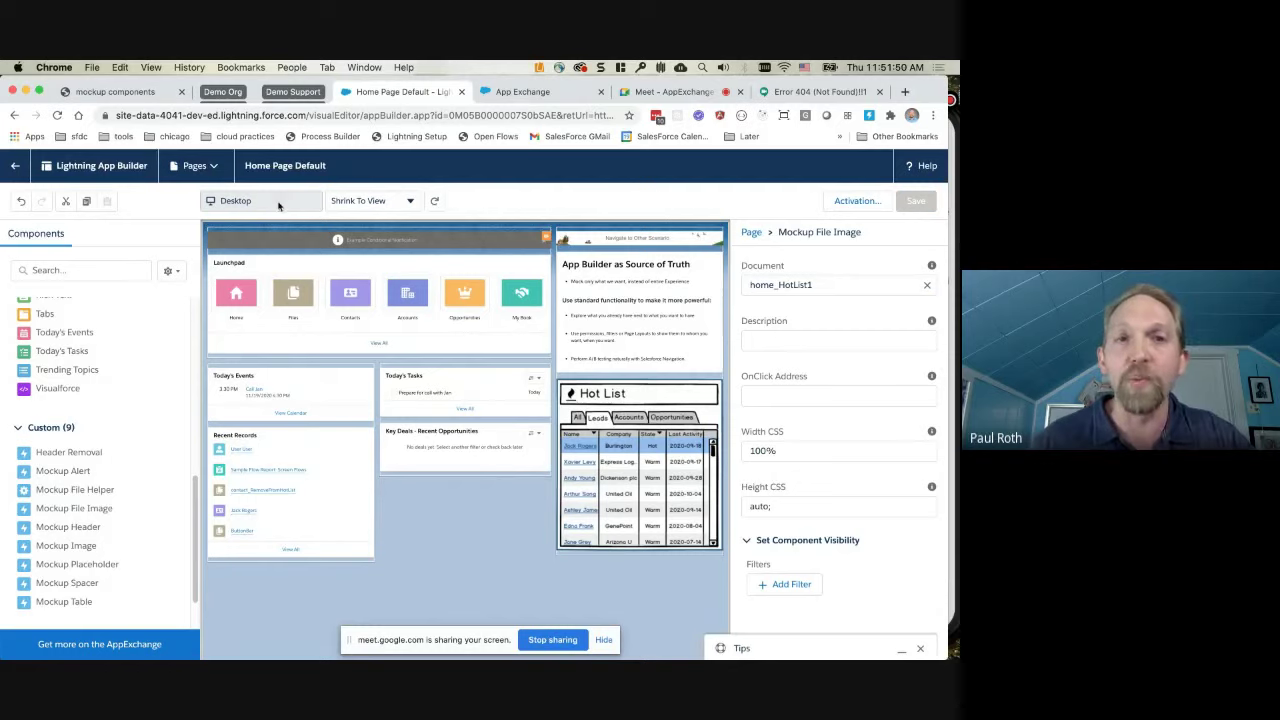
pyautogui.click(20, 168)
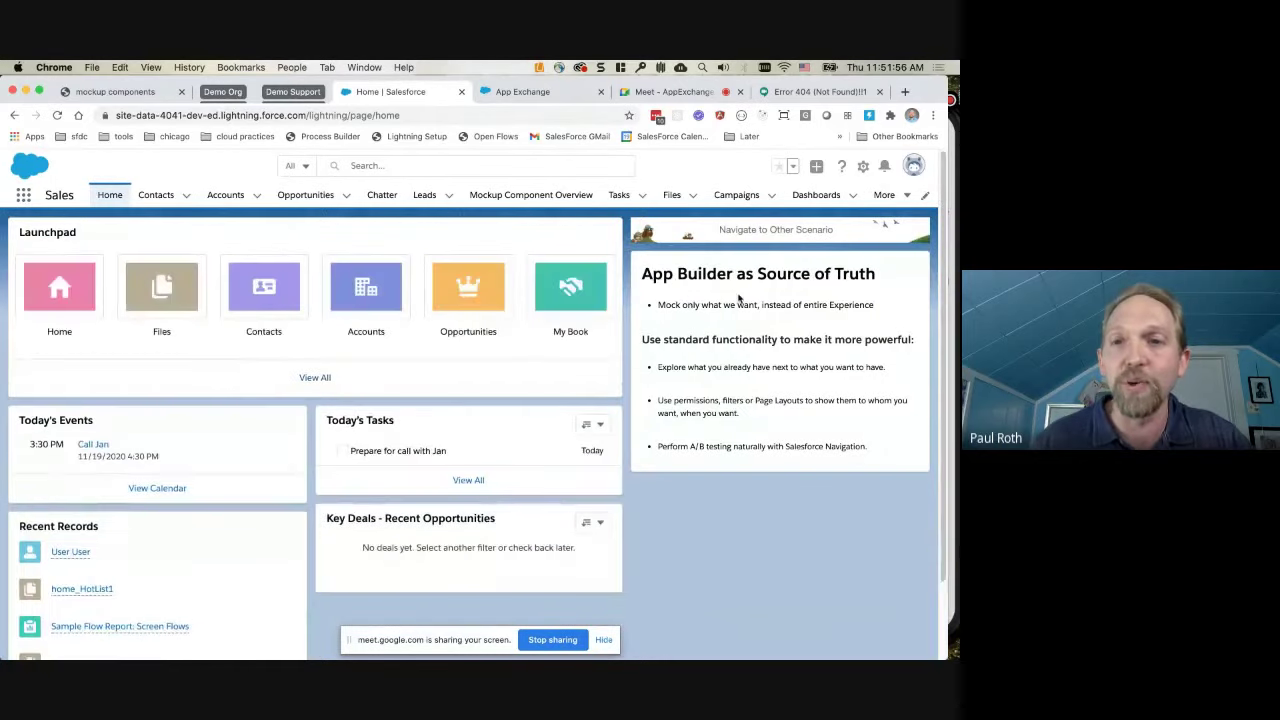
# Open a contact record and choose contact_RemoveFromHotList.png in the File Upload Utility.
pyautogui.click(737, 231)
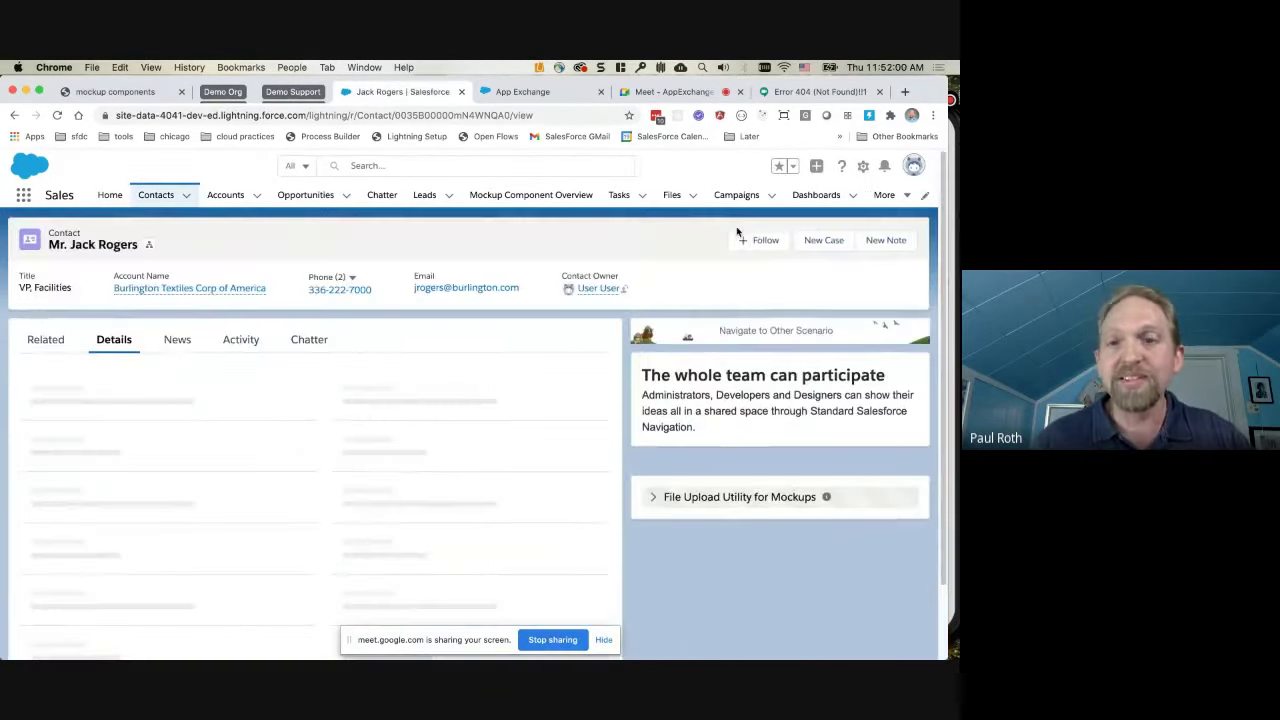
pyautogui.scroll(-1, 716, 442)
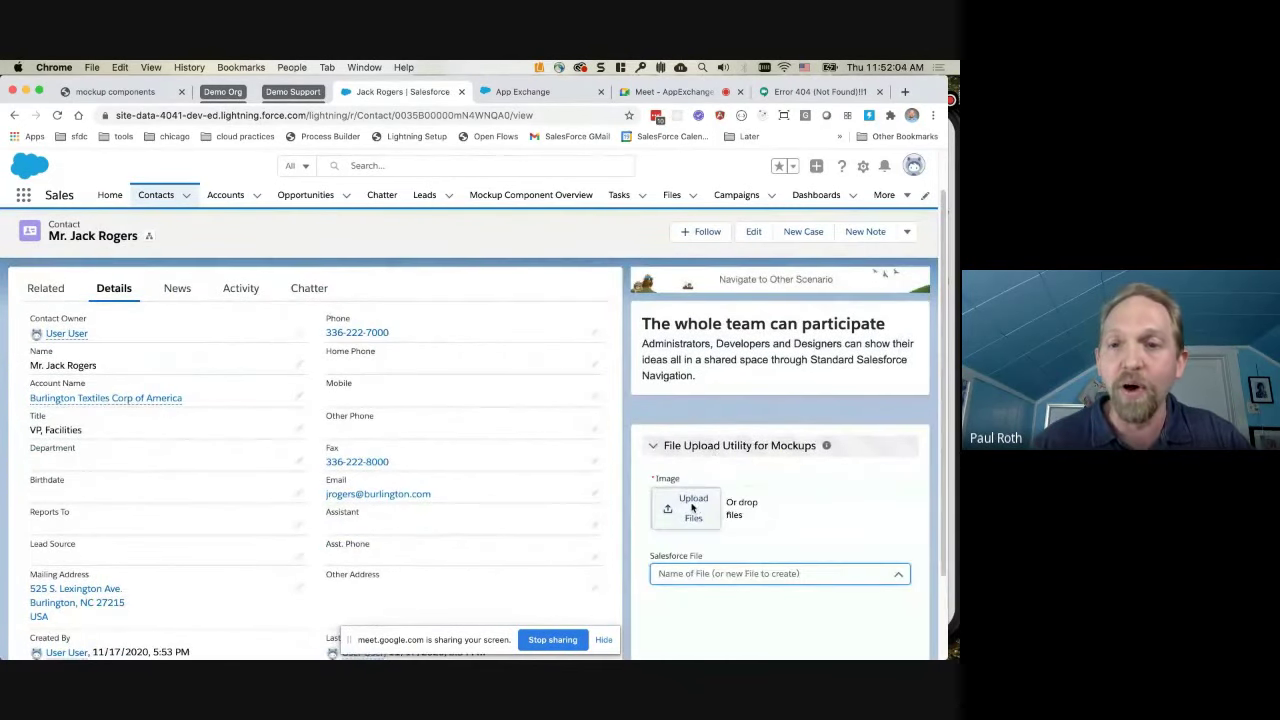
pyautogui.click(692, 508)
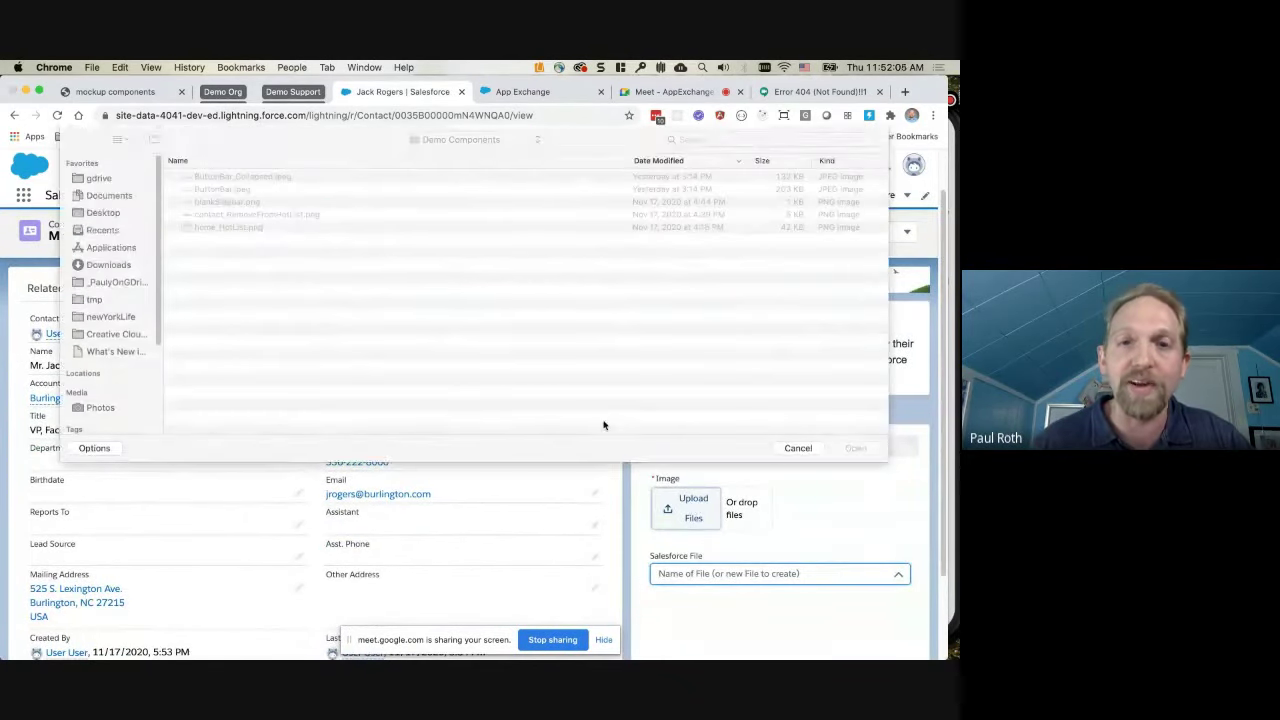
pyautogui.click(274, 219)
pyautogui.click(855, 448)
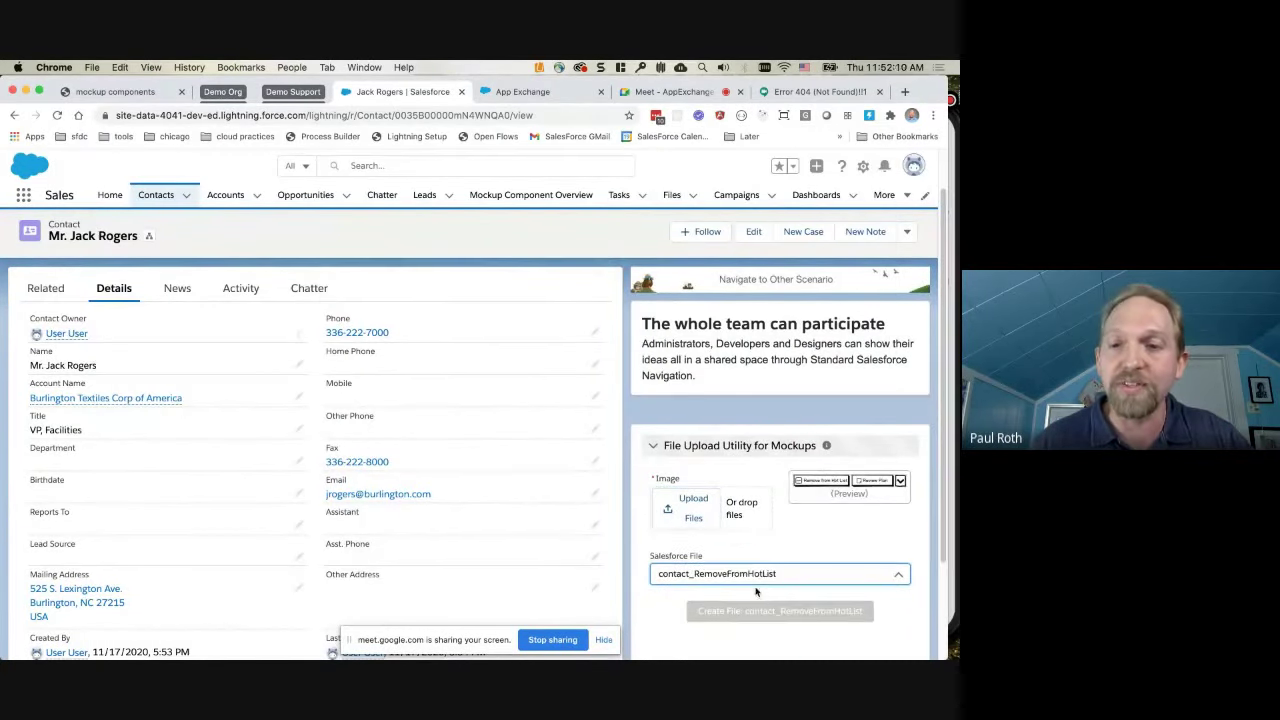
# Replace the existing contact_RemoveFromHotList file, then go to the Burlington Textiles Corp of America account.
pyautogui.click(756, 577)
pyautogui.click(722, 635)
pyautogui.click(734, 610)
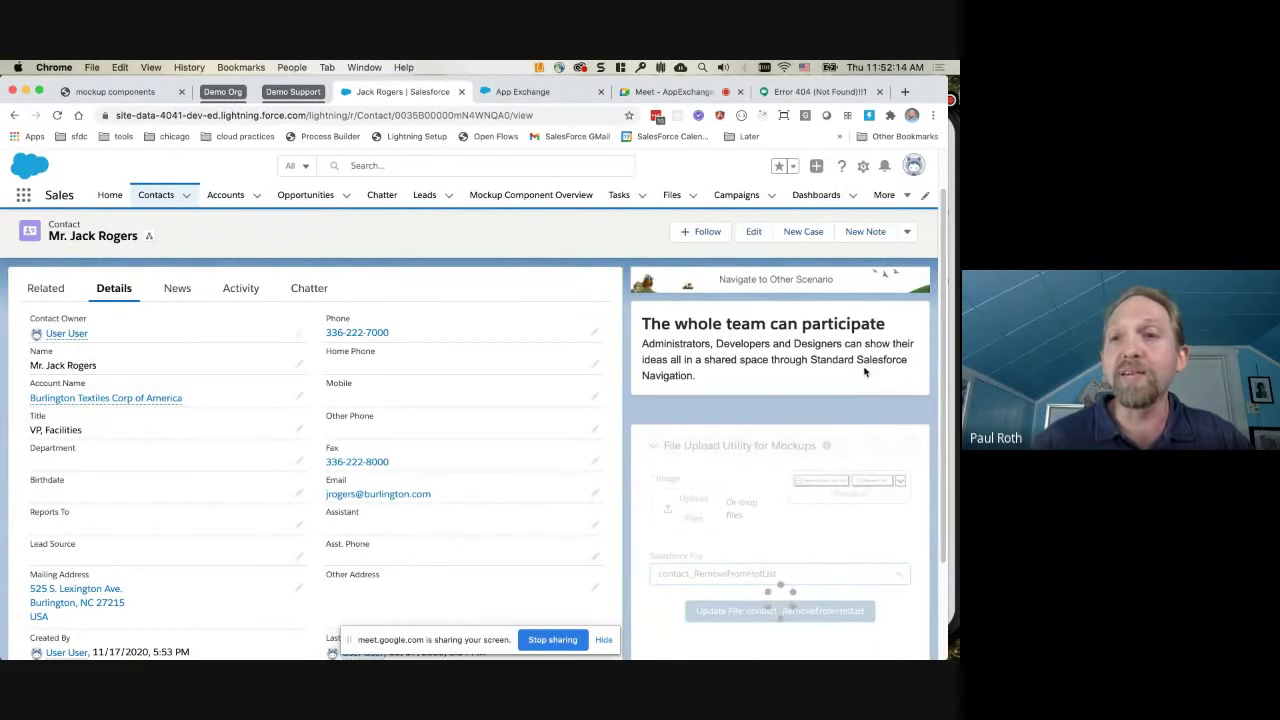
pyautogui.click(811, 283)
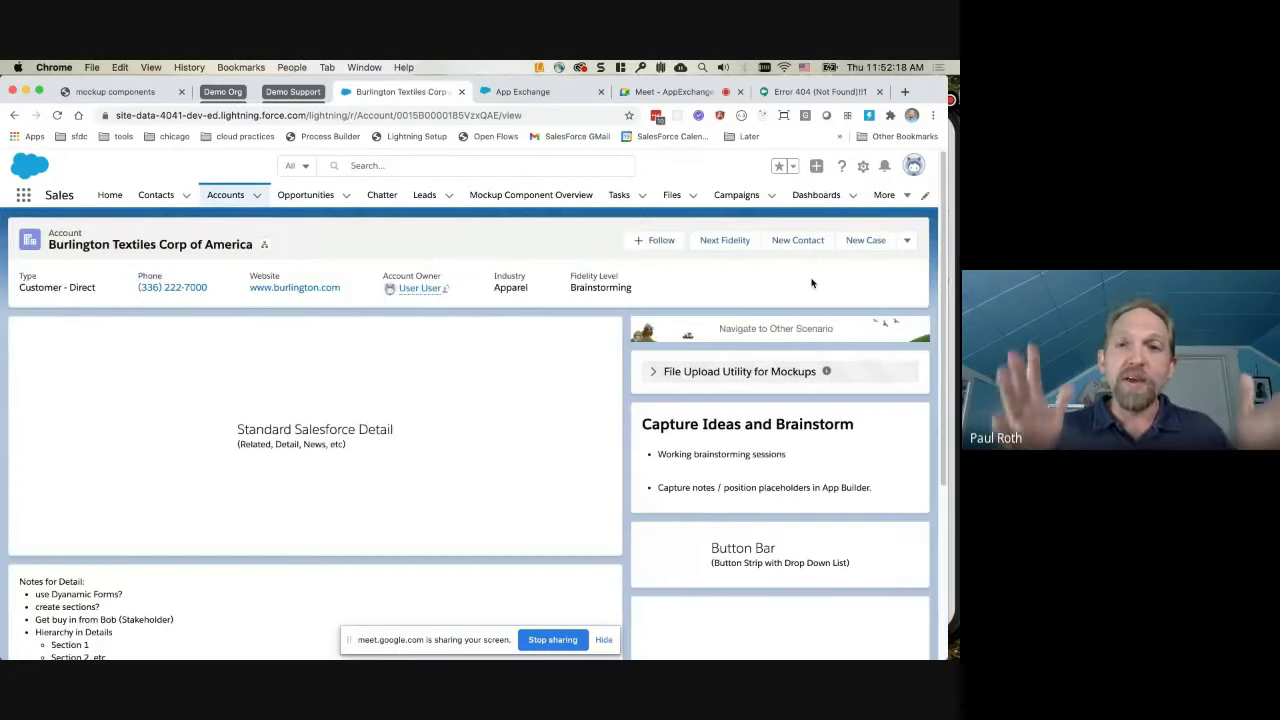
# Step Burlington Textiles' Fidelity Level from Brainstorming through High Fidelity to Real, then open My Book Text.
pyautogui.scroll(-2, 474, 477)
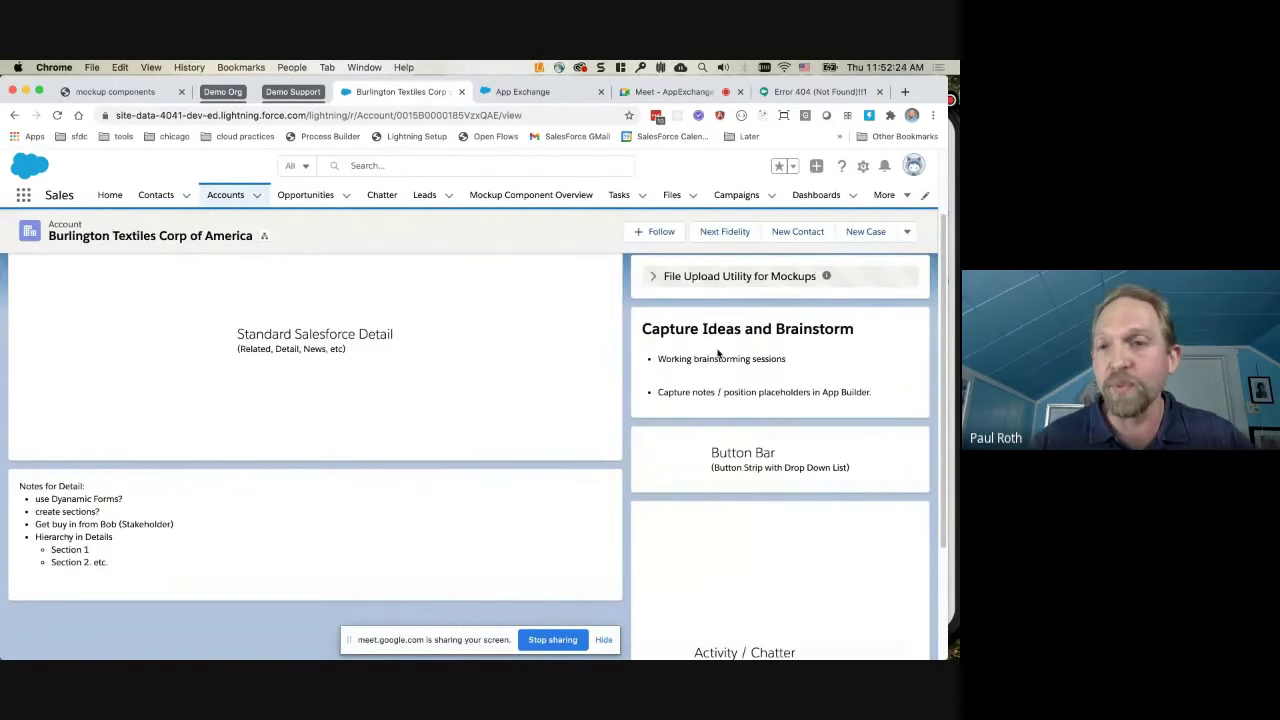
pyautogui.scroll(2, 717, 352)
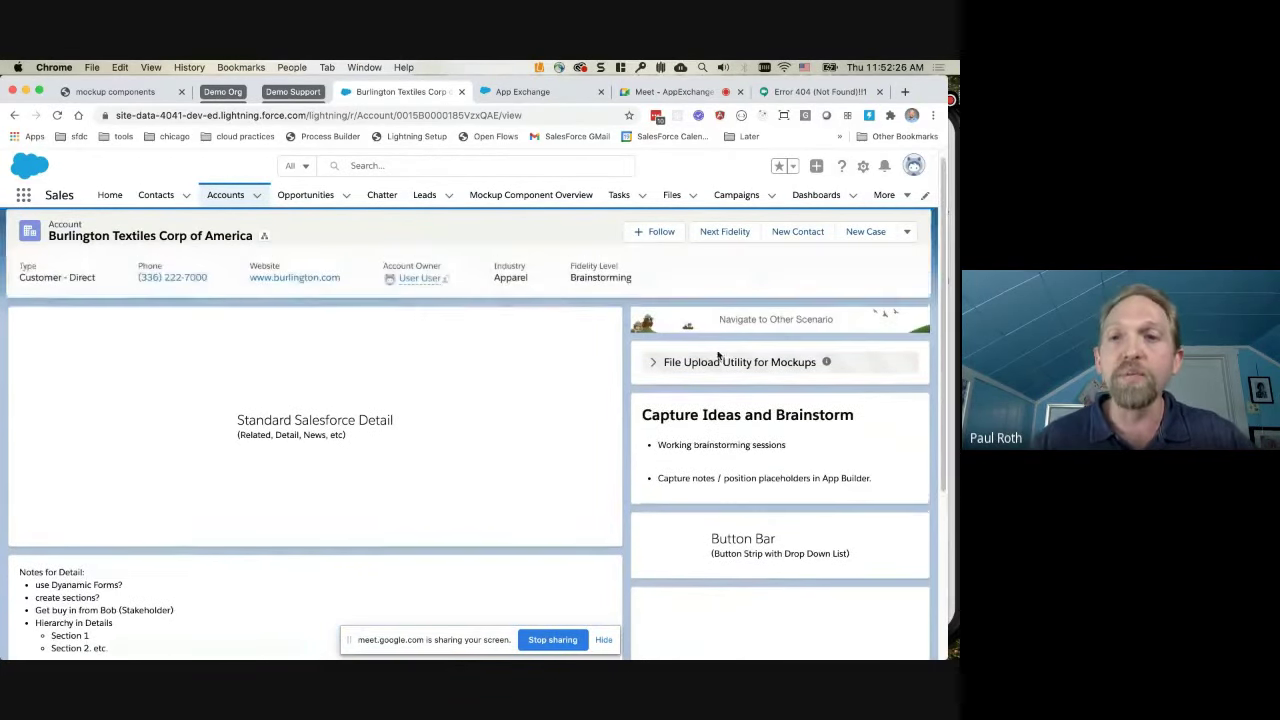
pyautogui.click(724, 242)
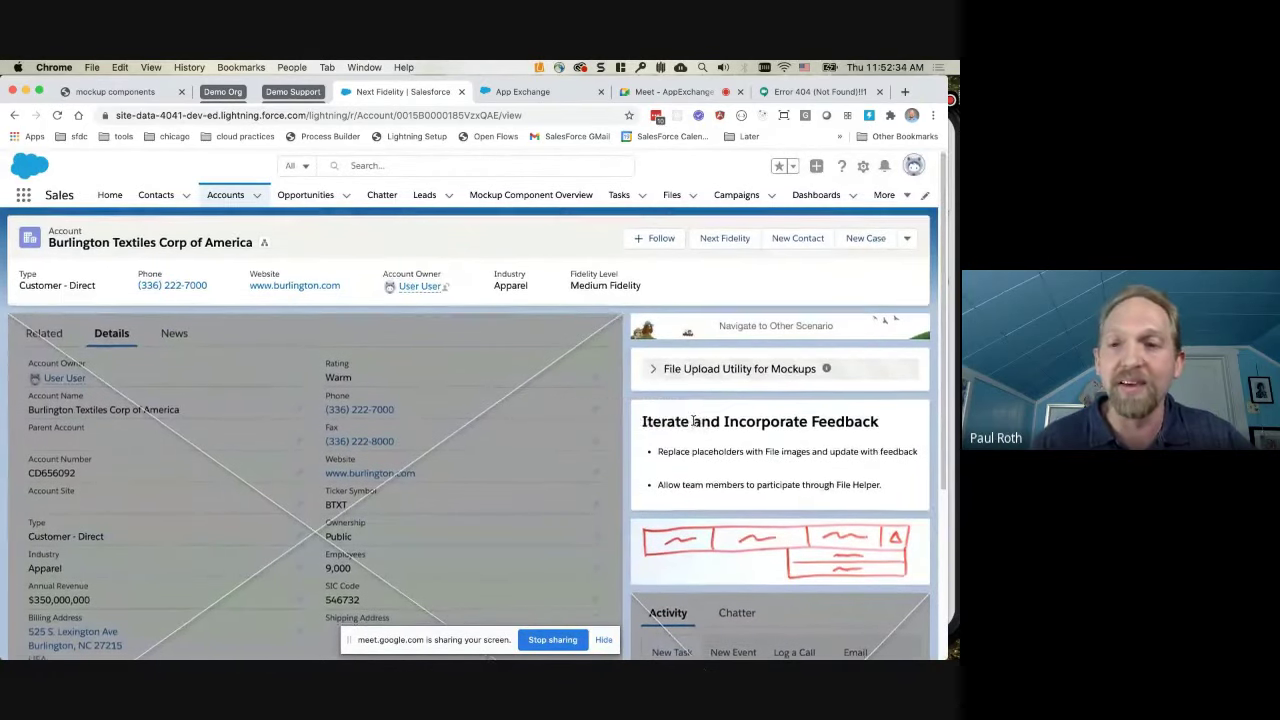
pyautogui.scroll(-1, 693, 423)
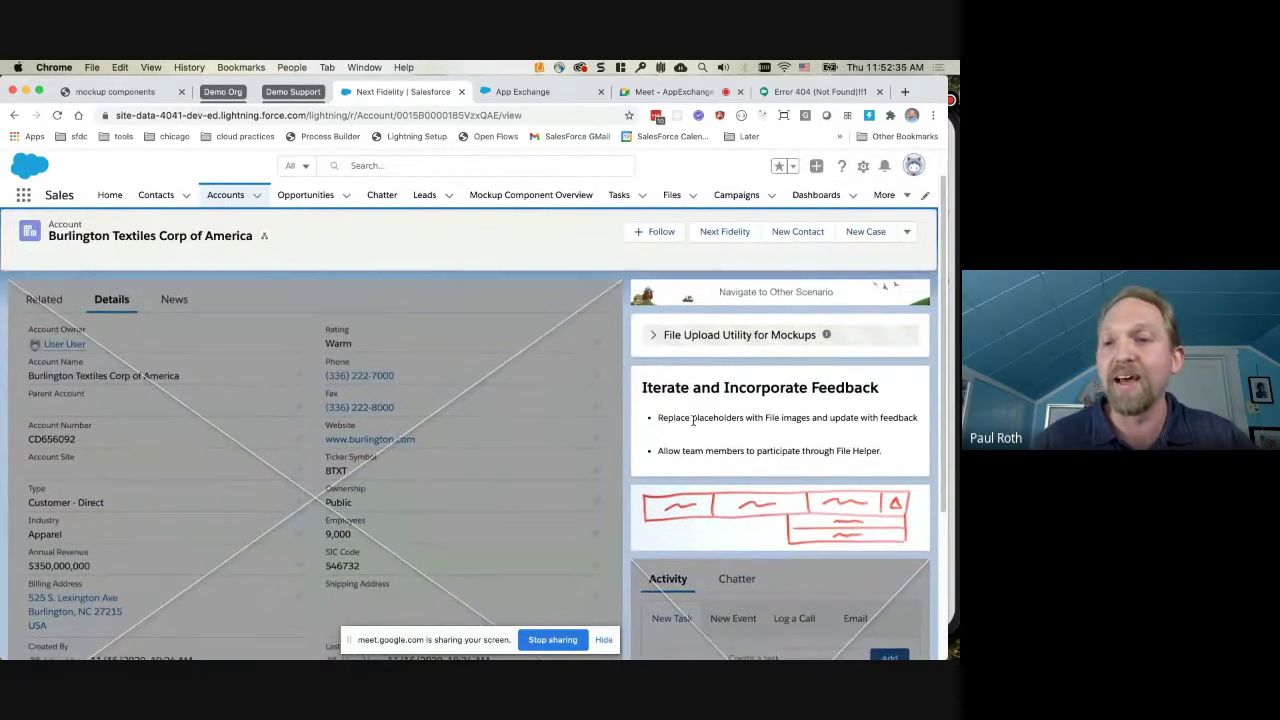
pyautogui.click(722, 336)
pyautogui.click(722, 336)
pyautogui.scroll(1, 726, 300)
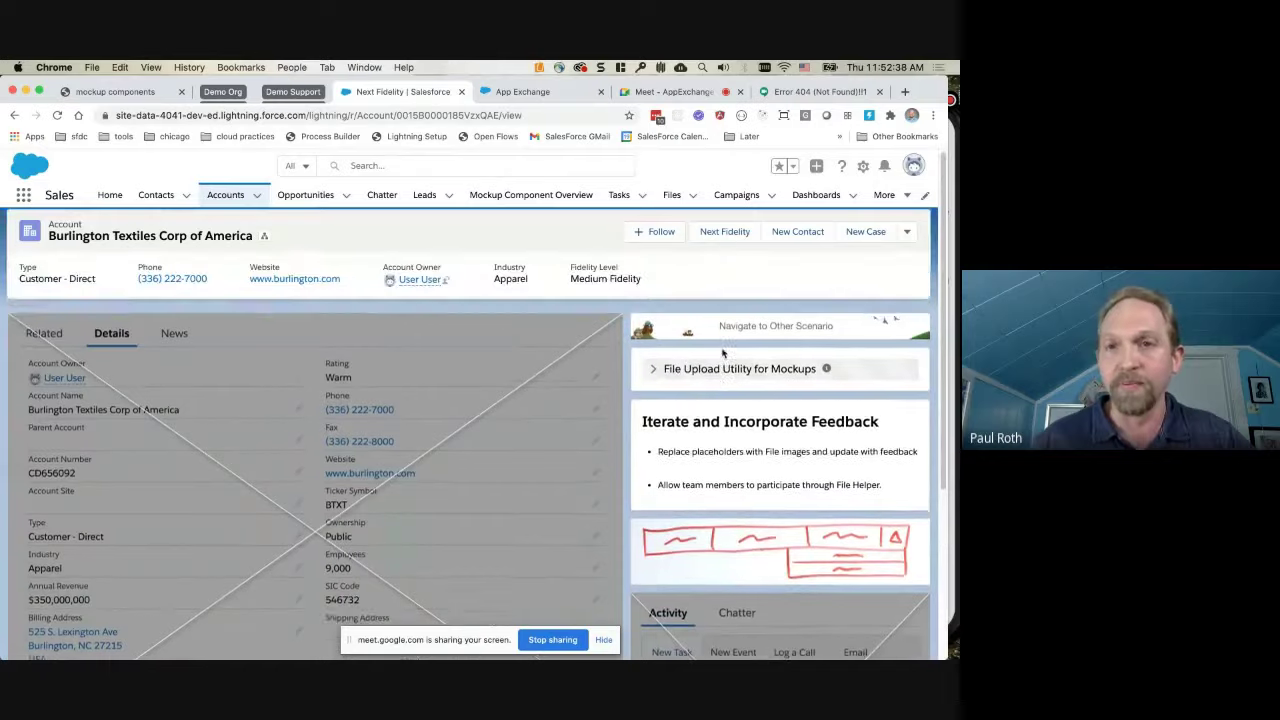
pyautogui.click(725, 240)
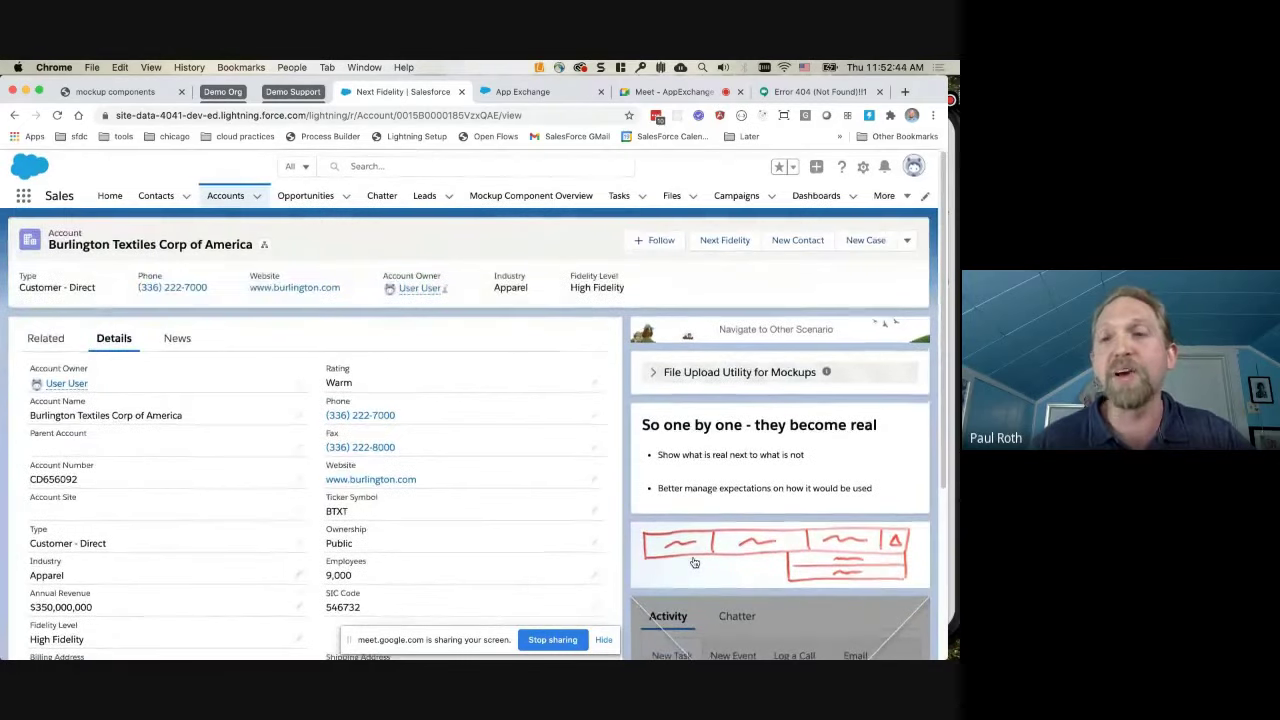
pyautogui.click(725, 240)
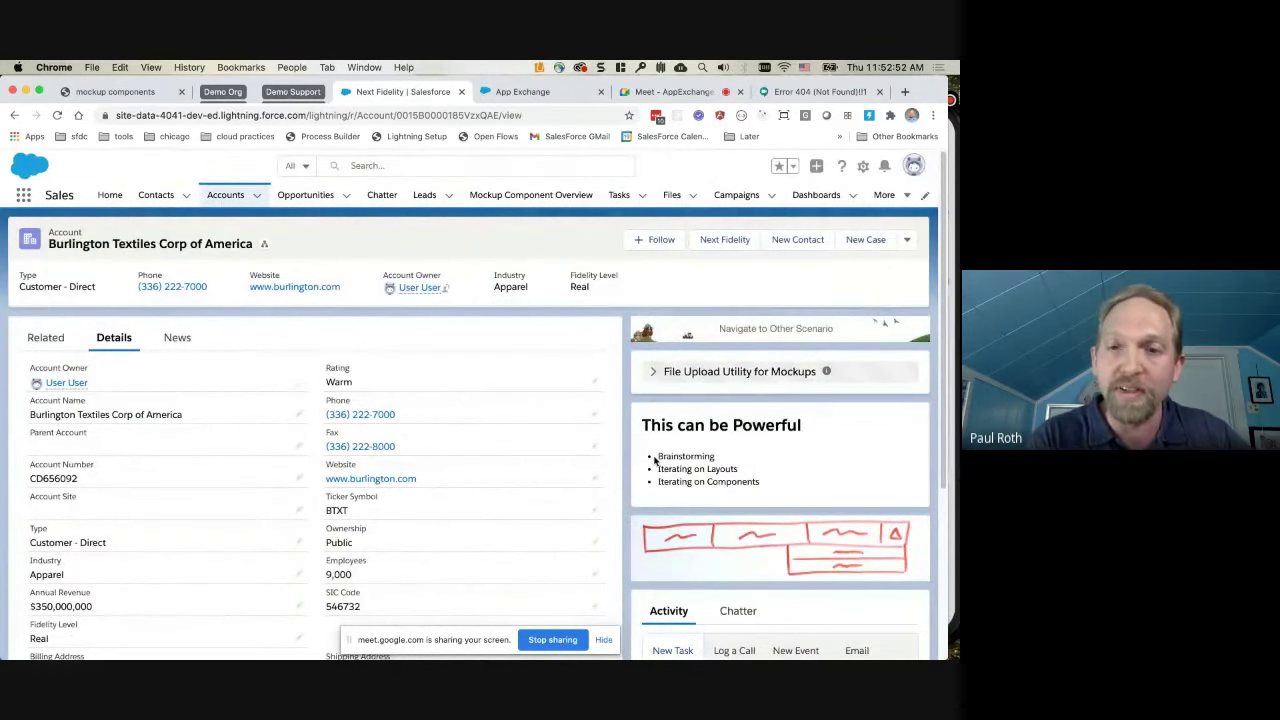
pyautogui.click(807, 329)
# Change the mock table's first last name from Koubu to TEST, apply it, and open My Book Wrappers.
pyautogui.scroll(-2, 648, 459)
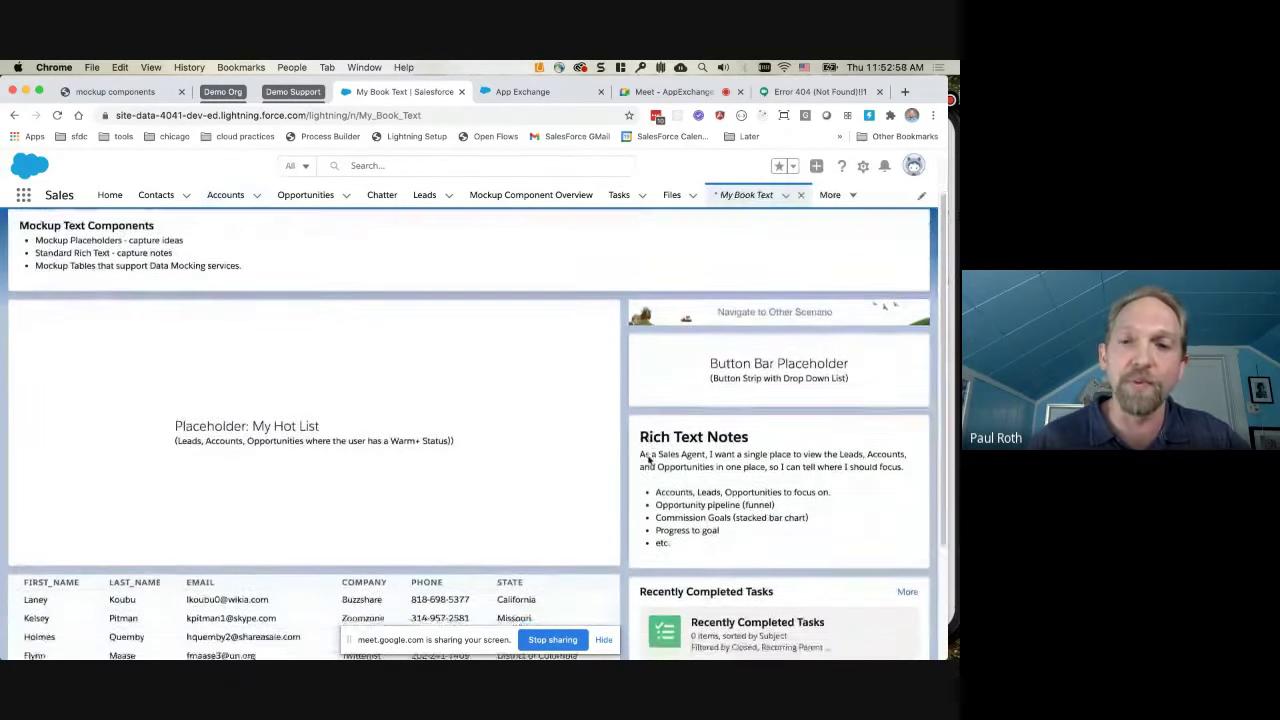
pyautogui.scroll(-3, 645, 455)
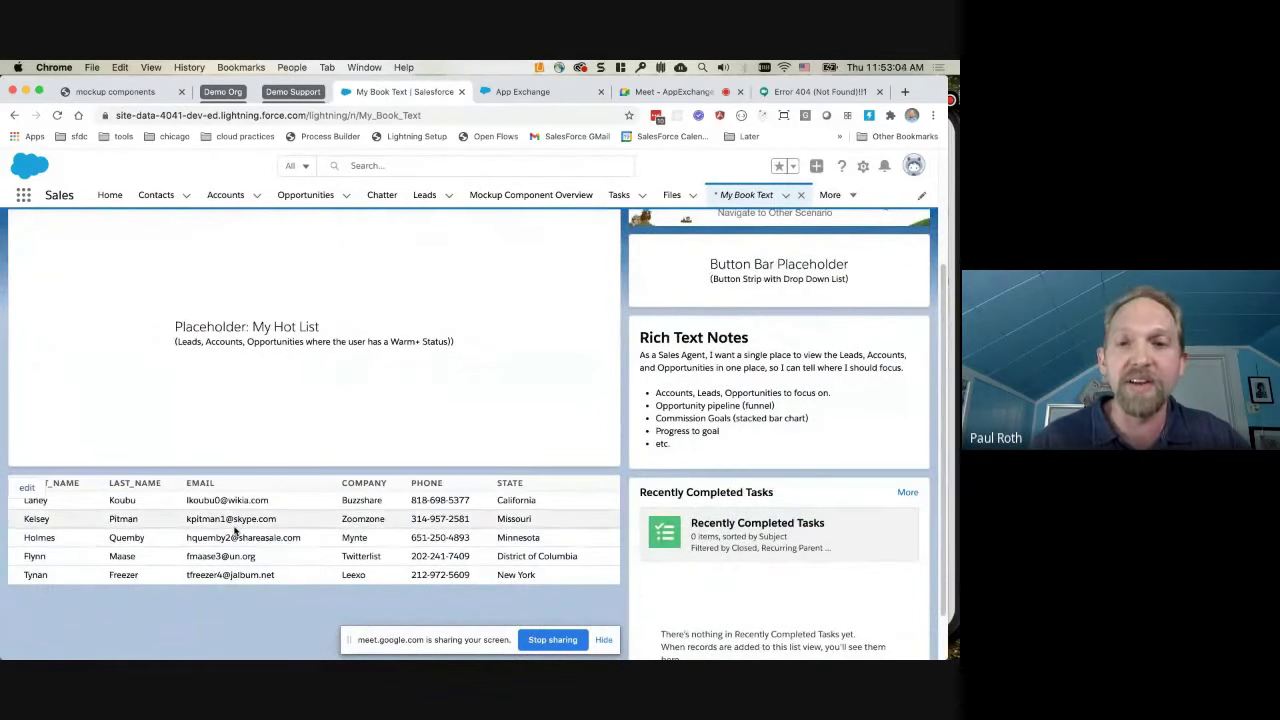
pyautogui.click(27, 487)
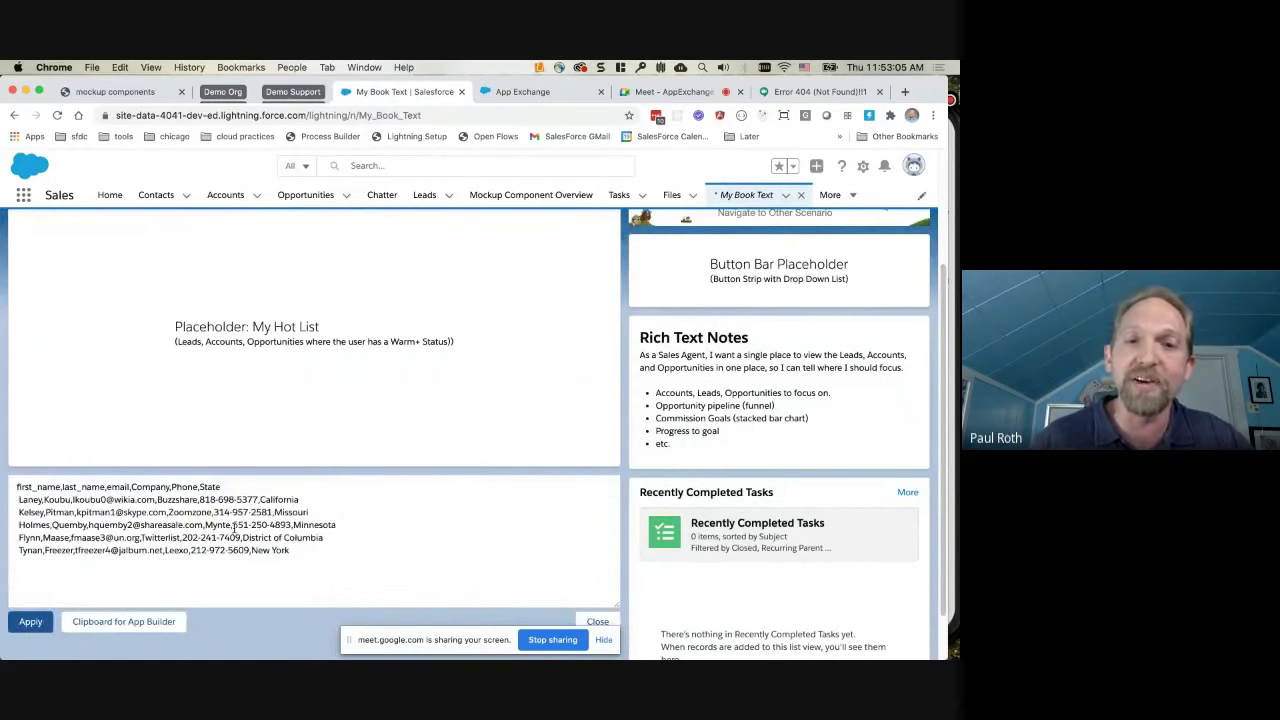
pyautogui.doubleClick(58, 499)
pyautogui.write('TEST')
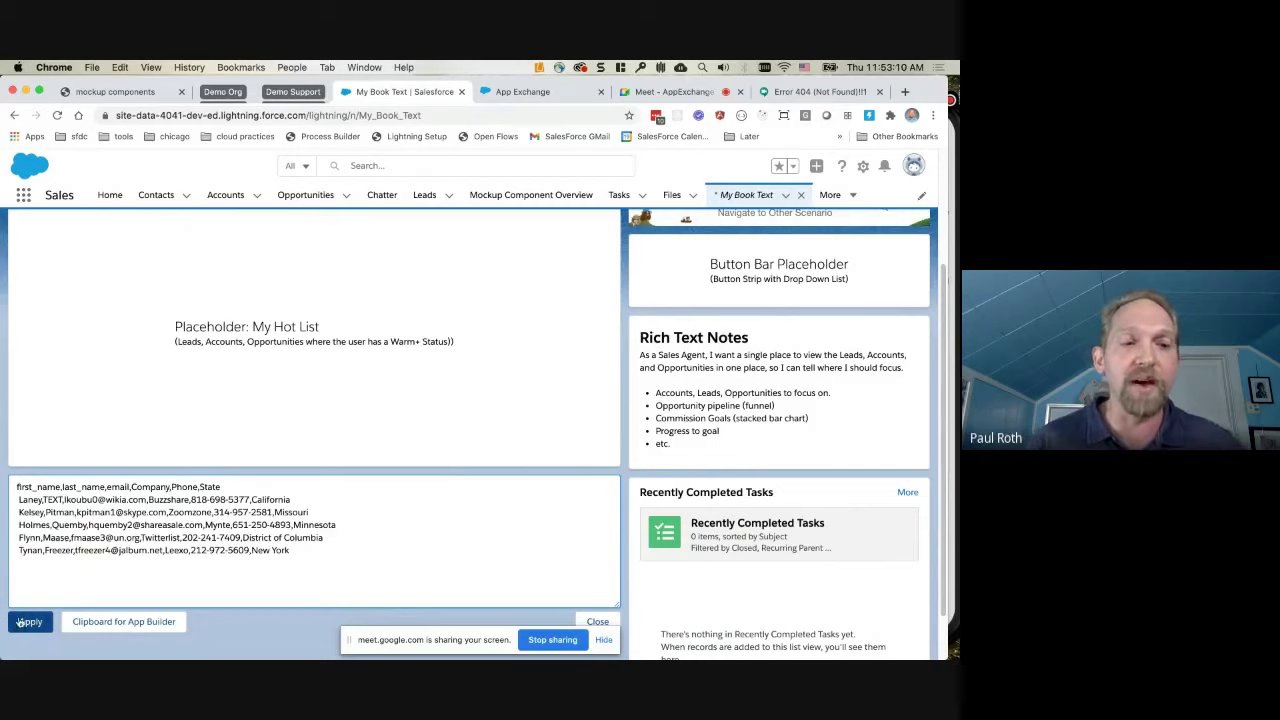
pyautogui.click(30, 621)
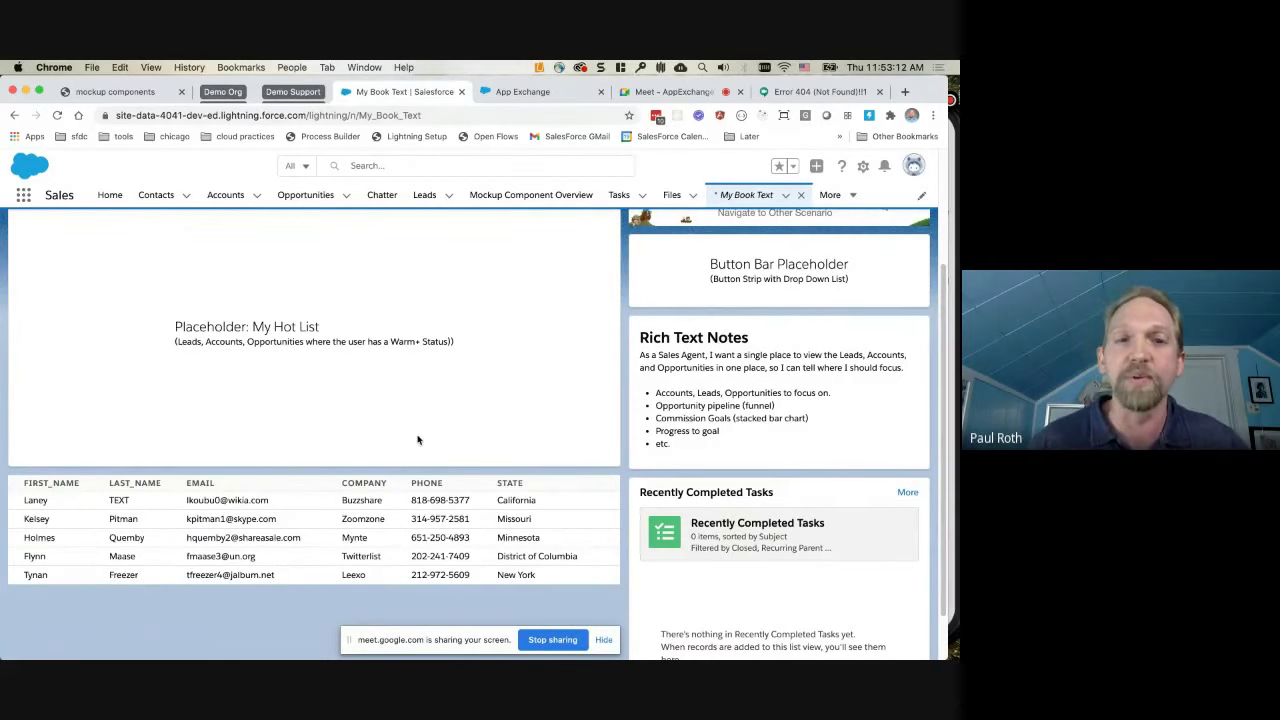
pyautogui.scroll(2, 417, 440)
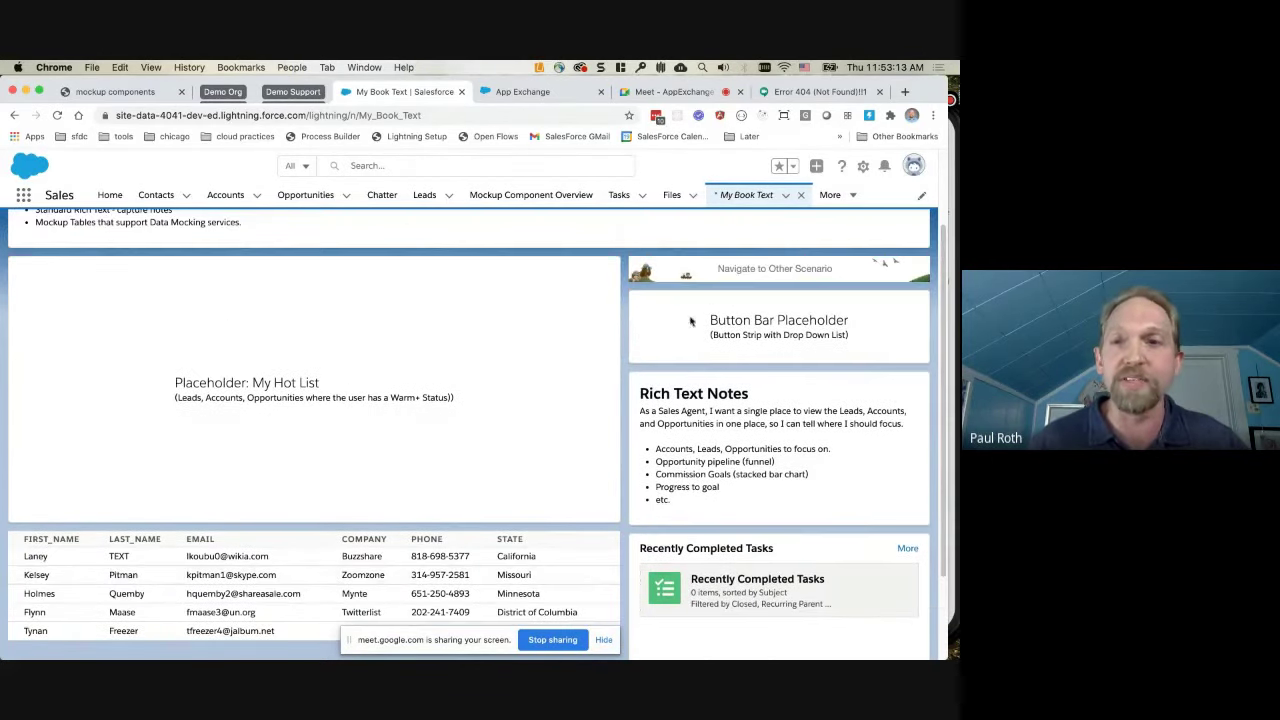
pyautogui.click(784, 276)
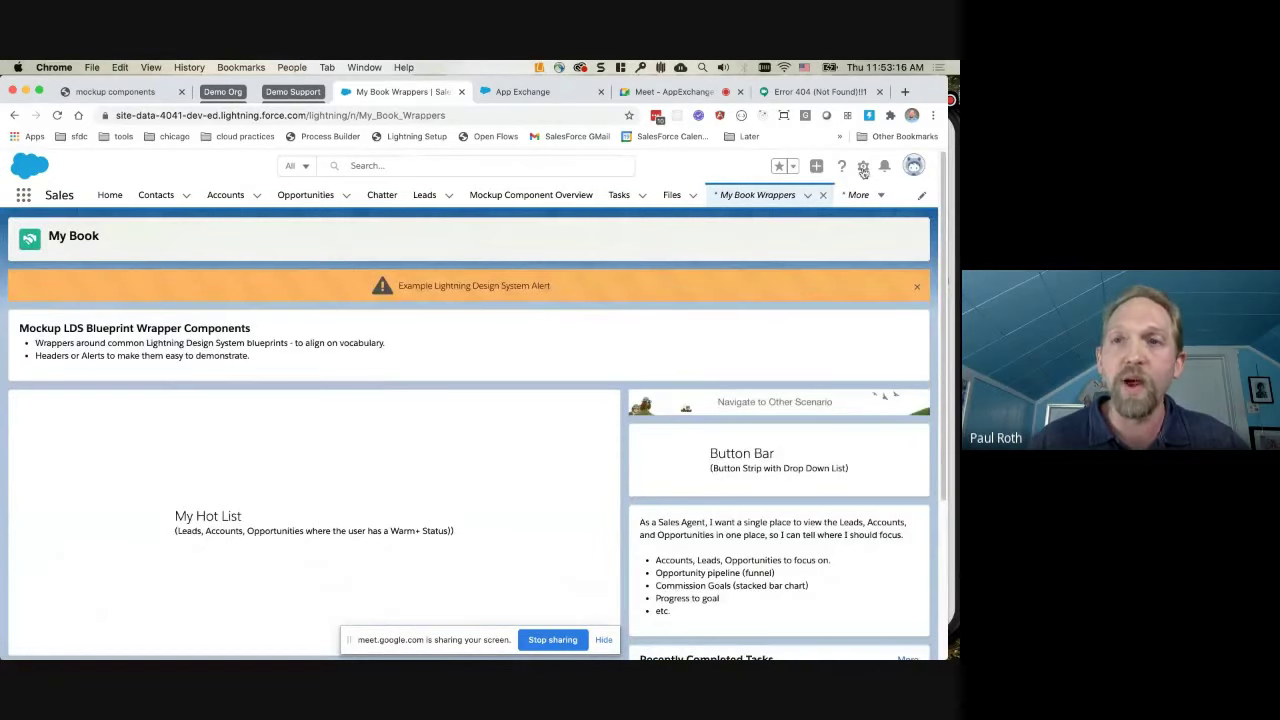
# Open the My Book Wrappers page in App Builder and switch the Mockup Alert theme to error.
pyautogui.click(863, 166)
pyautogui.click(821, 267)
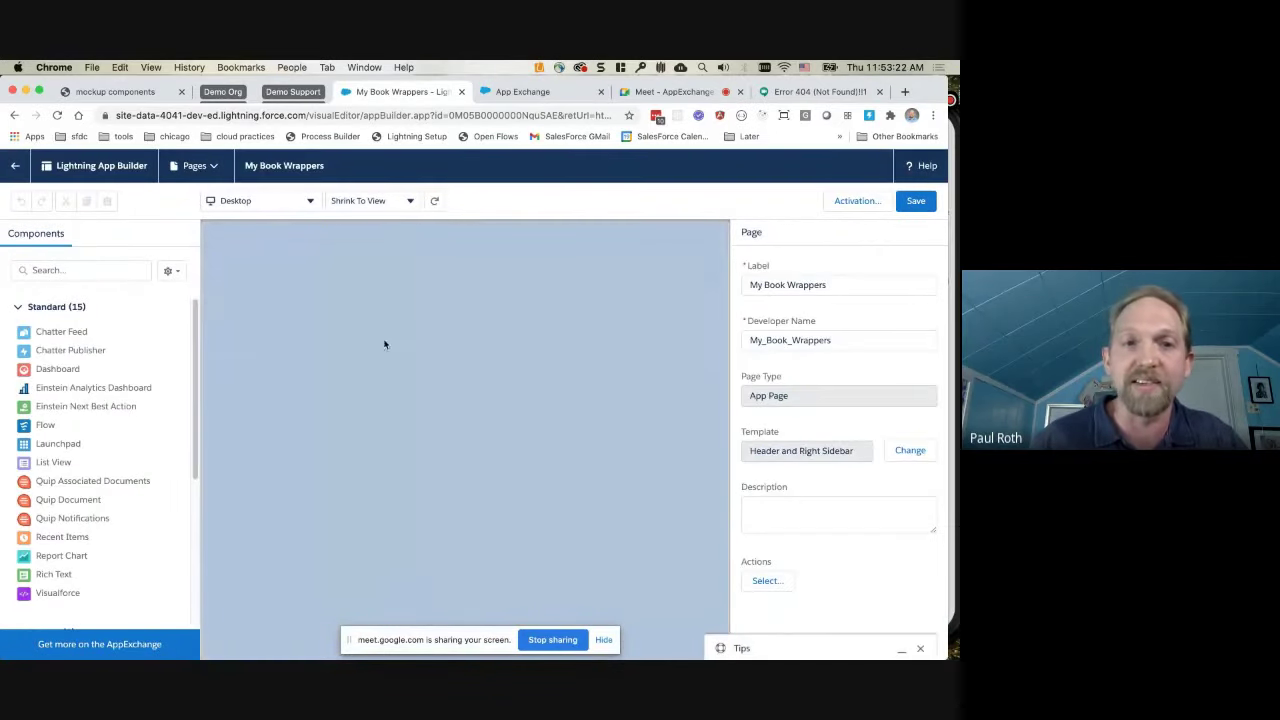
pyautogui.click(352, 273)
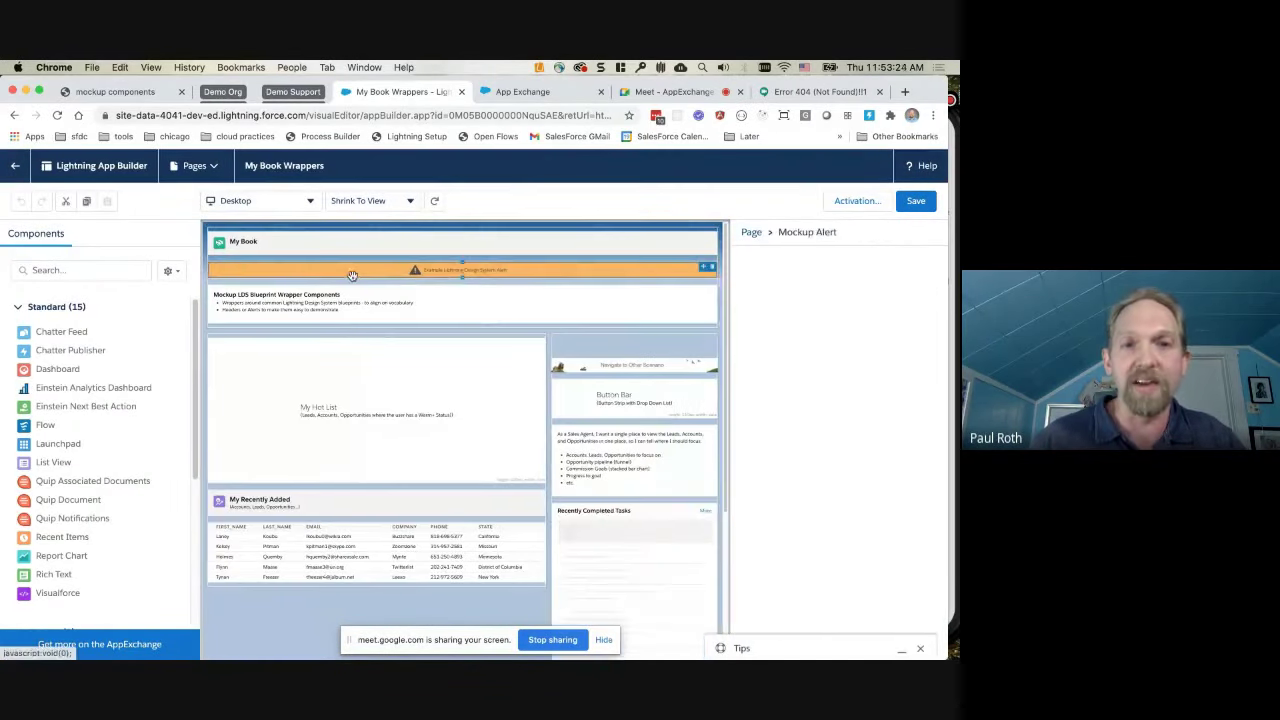
pyautogui.click(352, 494)
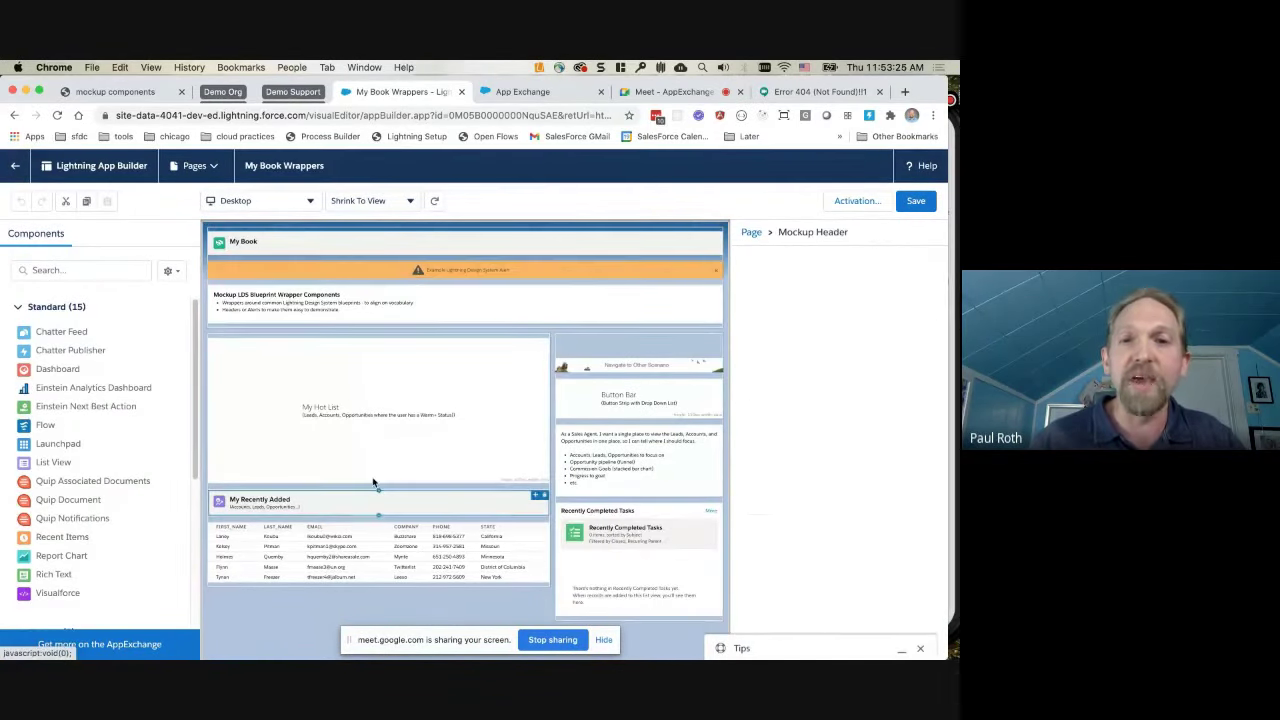
pyautogui.click(662, 270)
pyautogui.click(928, 315)
pyautogui.click(832, 386)
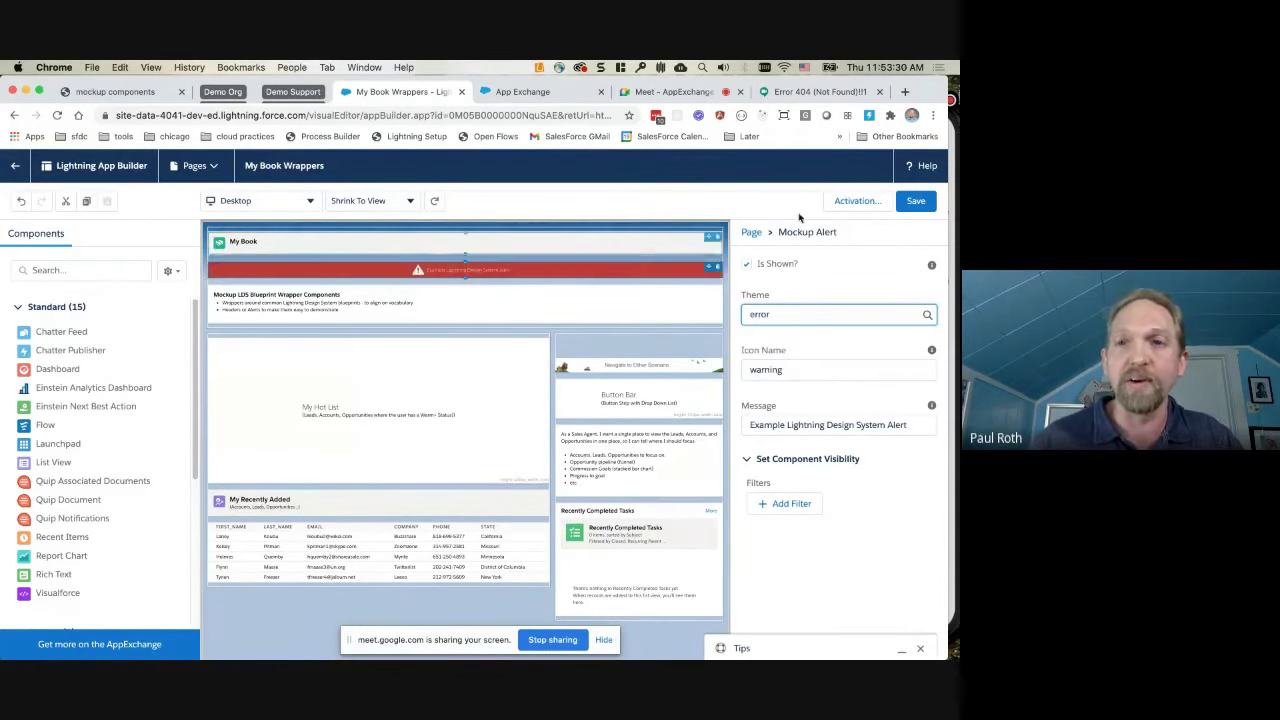
# Leave the App Builder without saving, returning to the live My Book Wrappers page.
pyautogui.click(15, 165)
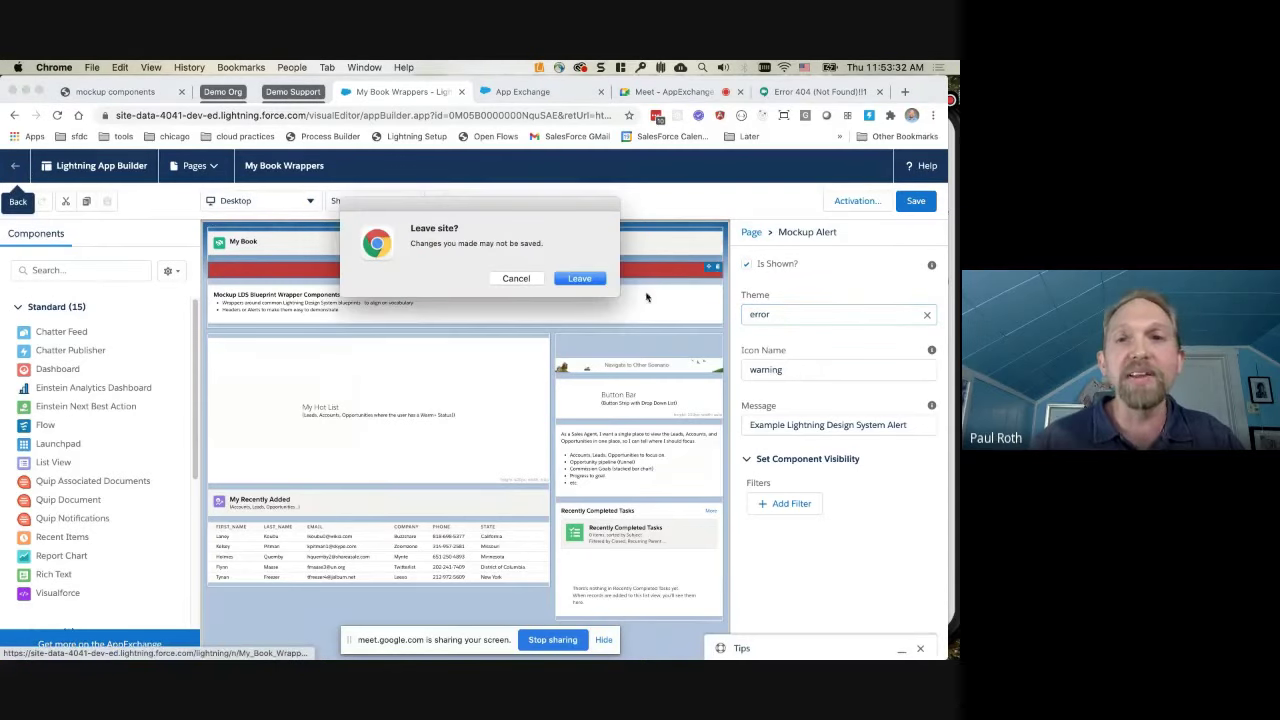
pyautogui.click(583, 279)
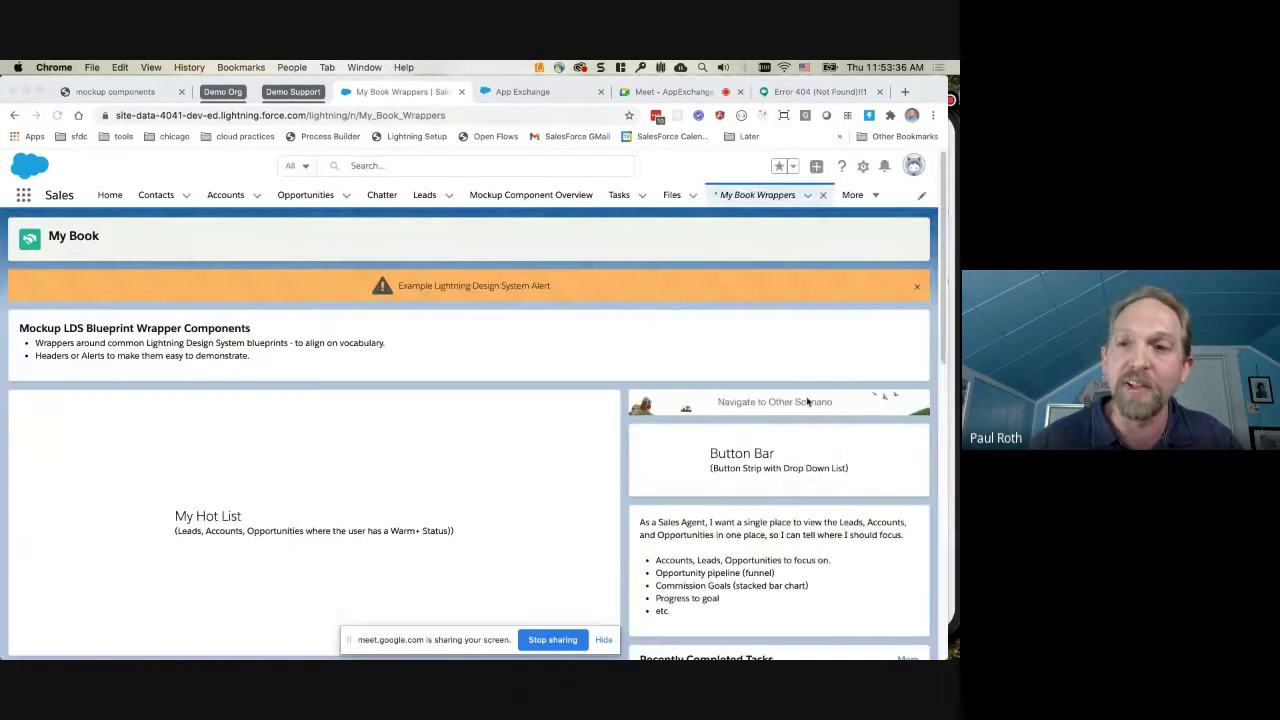
pyautogui.click(793, 405)
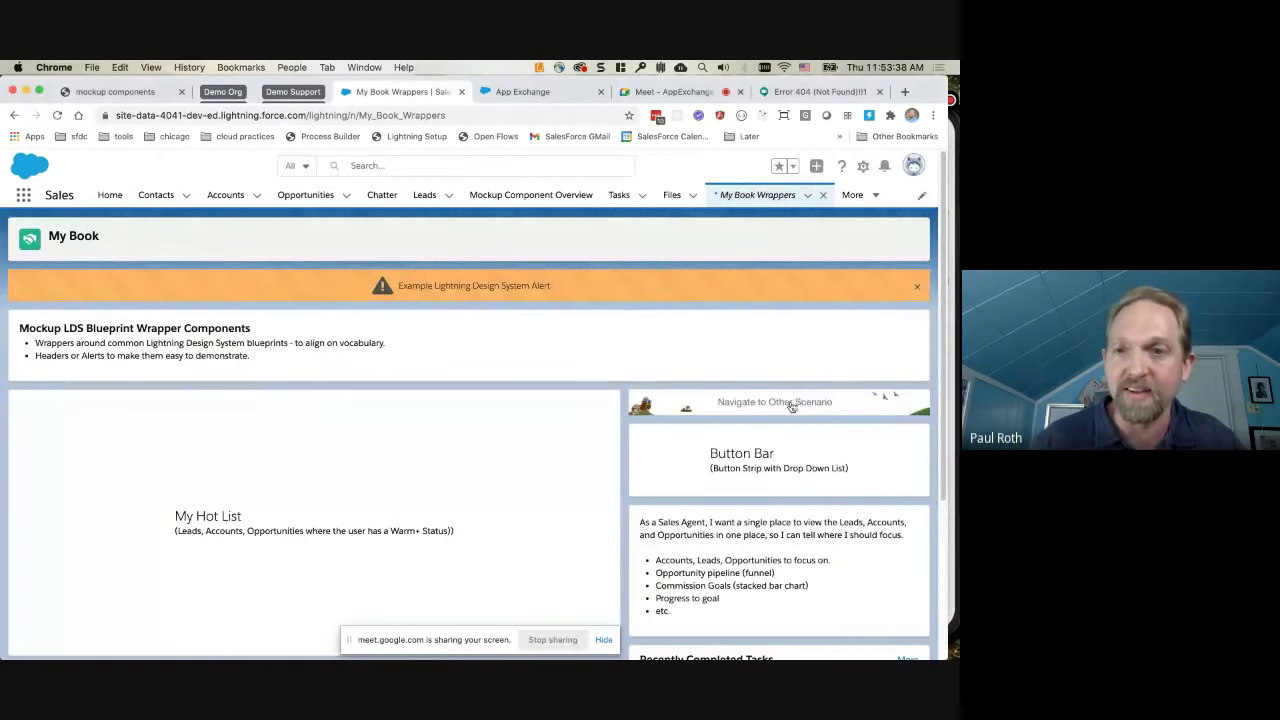
pyautogui.click(790, 404)
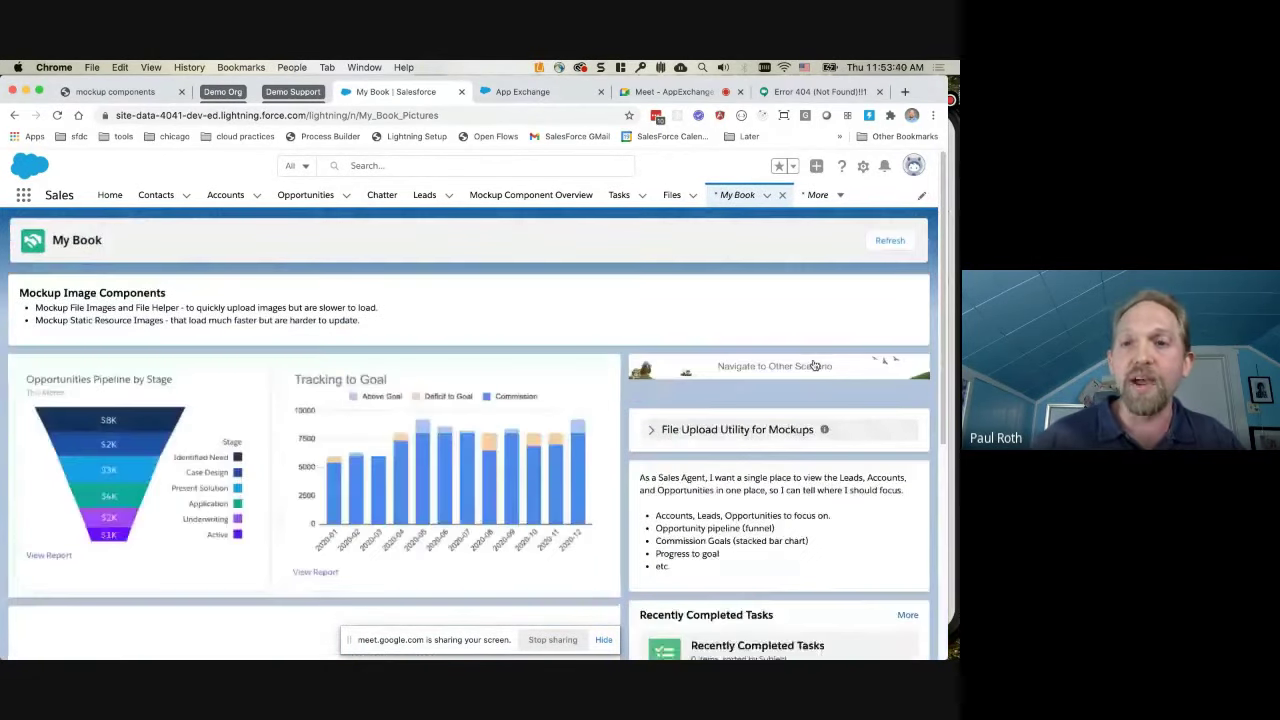
pyautogui.scroll(-1, 718, 424)
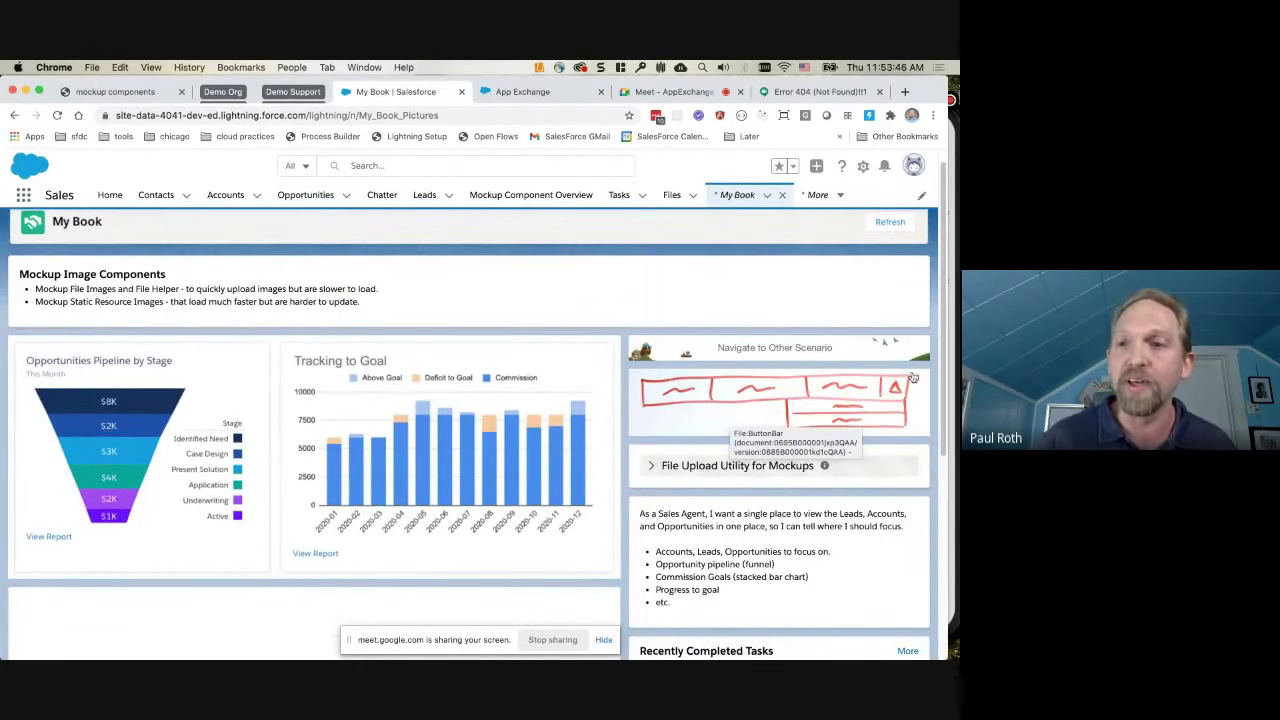
pyautogui.click(953, 377)
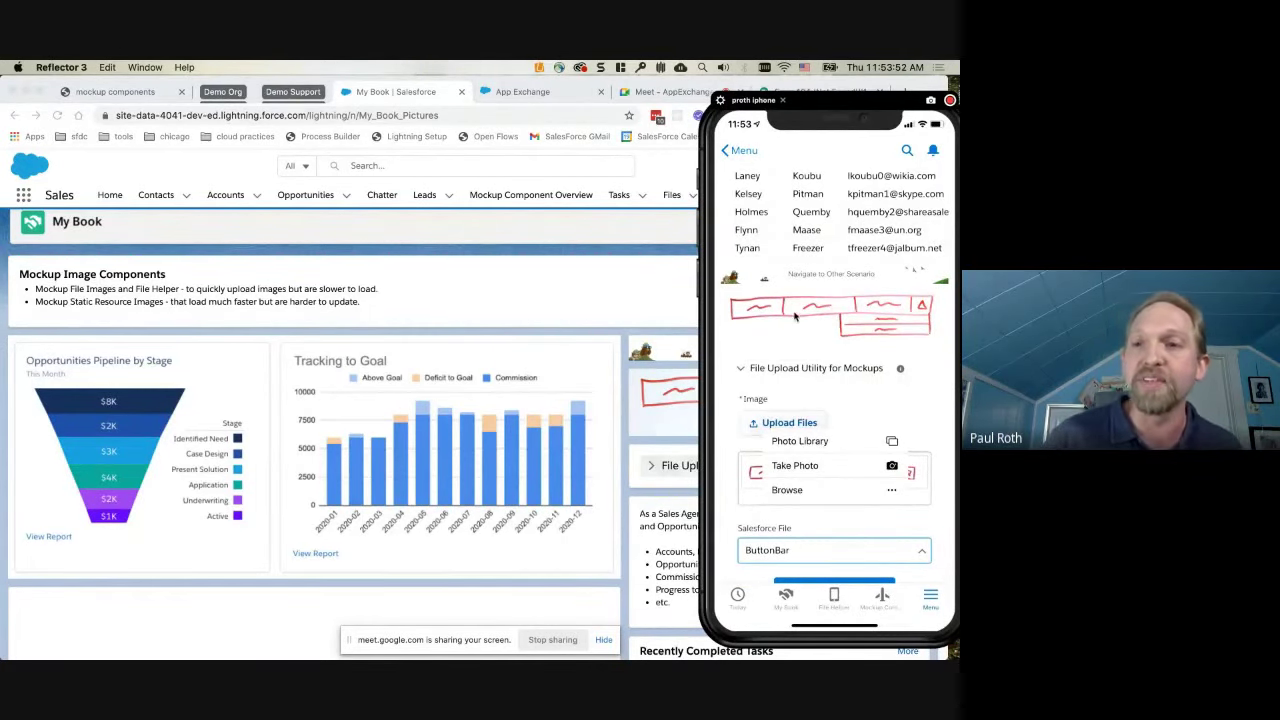
pyautogui.click(622, 316)
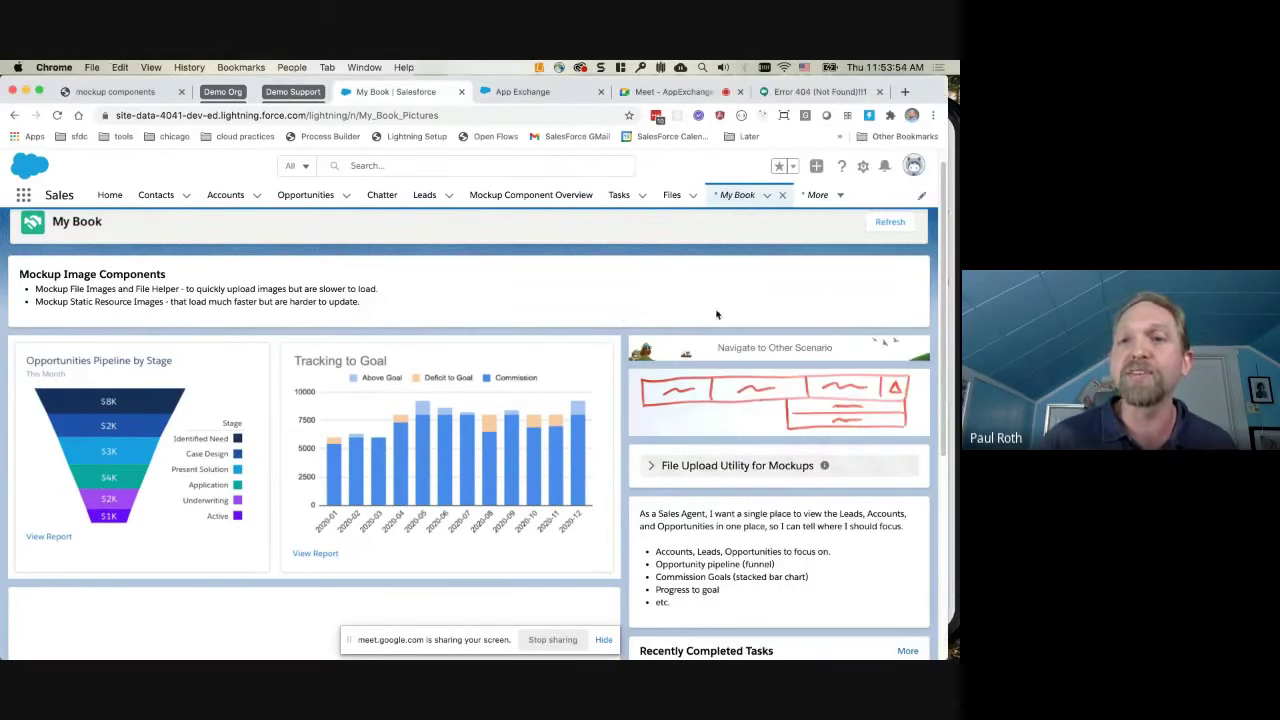
# Open the Mockup Example Record page, then switch to the Google Meet call.
pyautogui.click(725, 352)
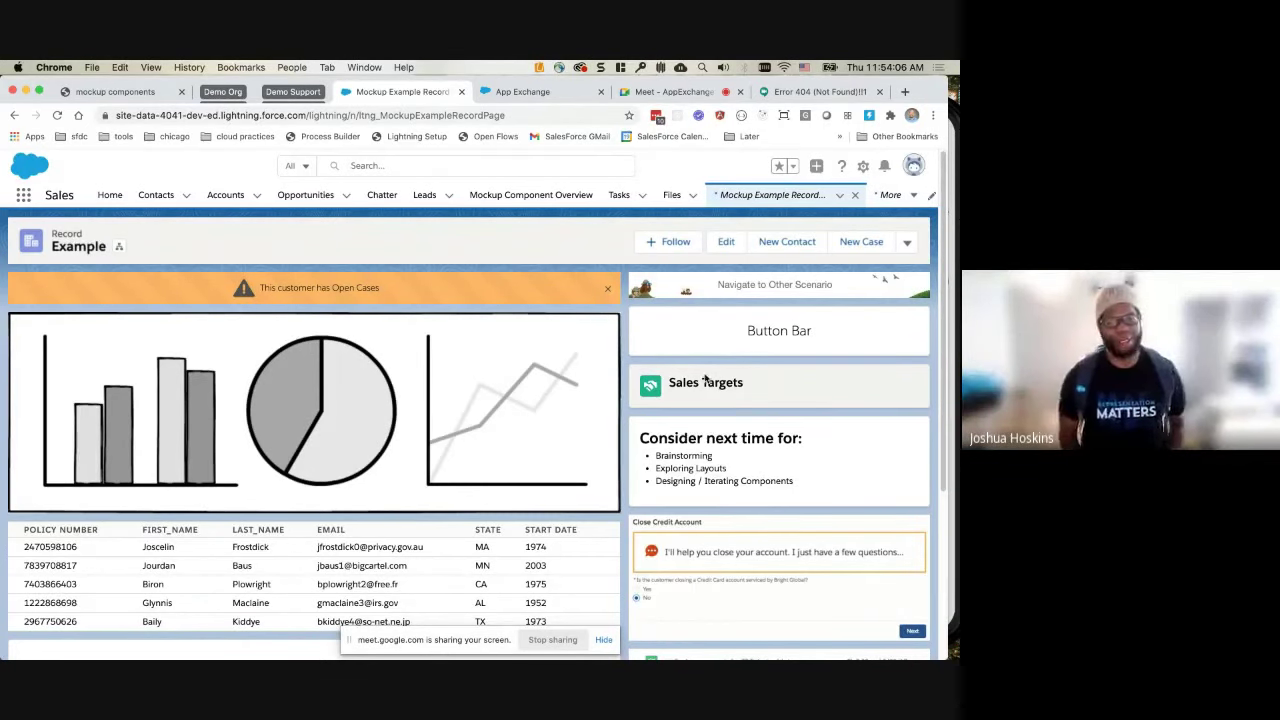
pyautogui.click(688, 93)
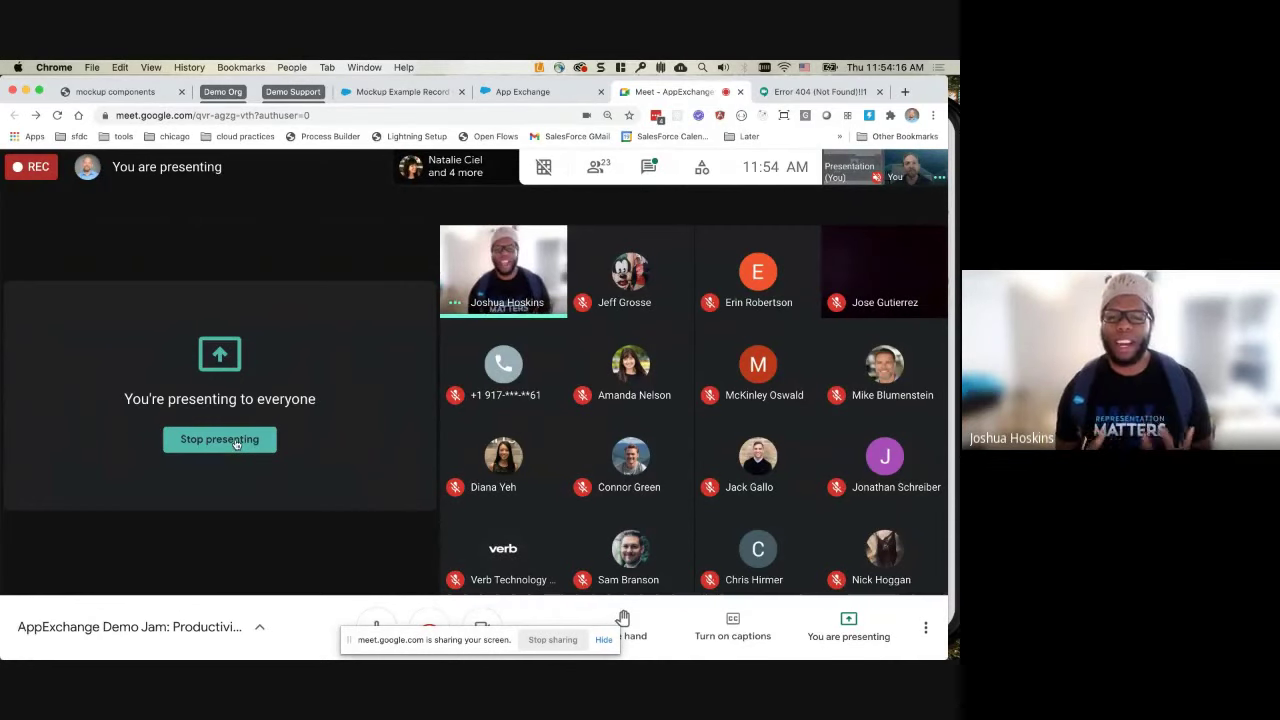
# Switch back to the Mockup Example Record browser tab in Salesforce.
pyautogui.click(430, 93)
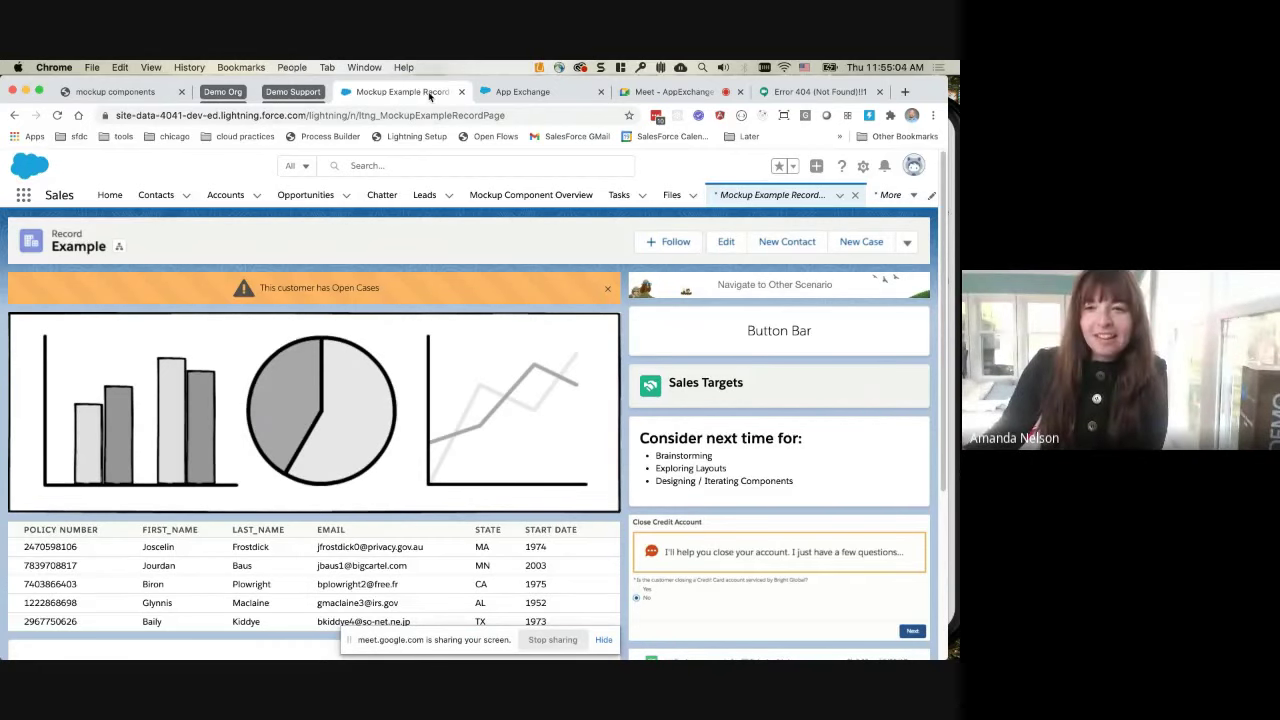
# Dismiss the open-cases alert and open the record page in Lightning App Builder via Edit Page.
pyautogui.click(607, 289)
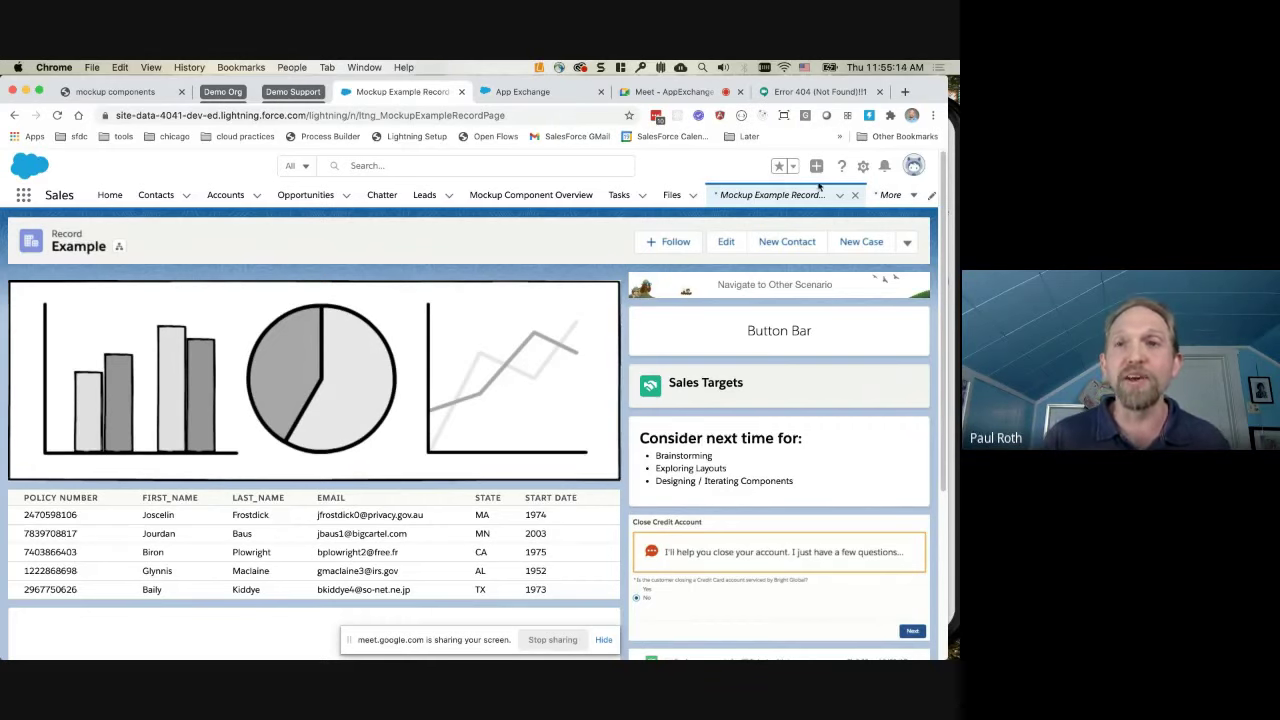
pyautogui.click(862, 167)
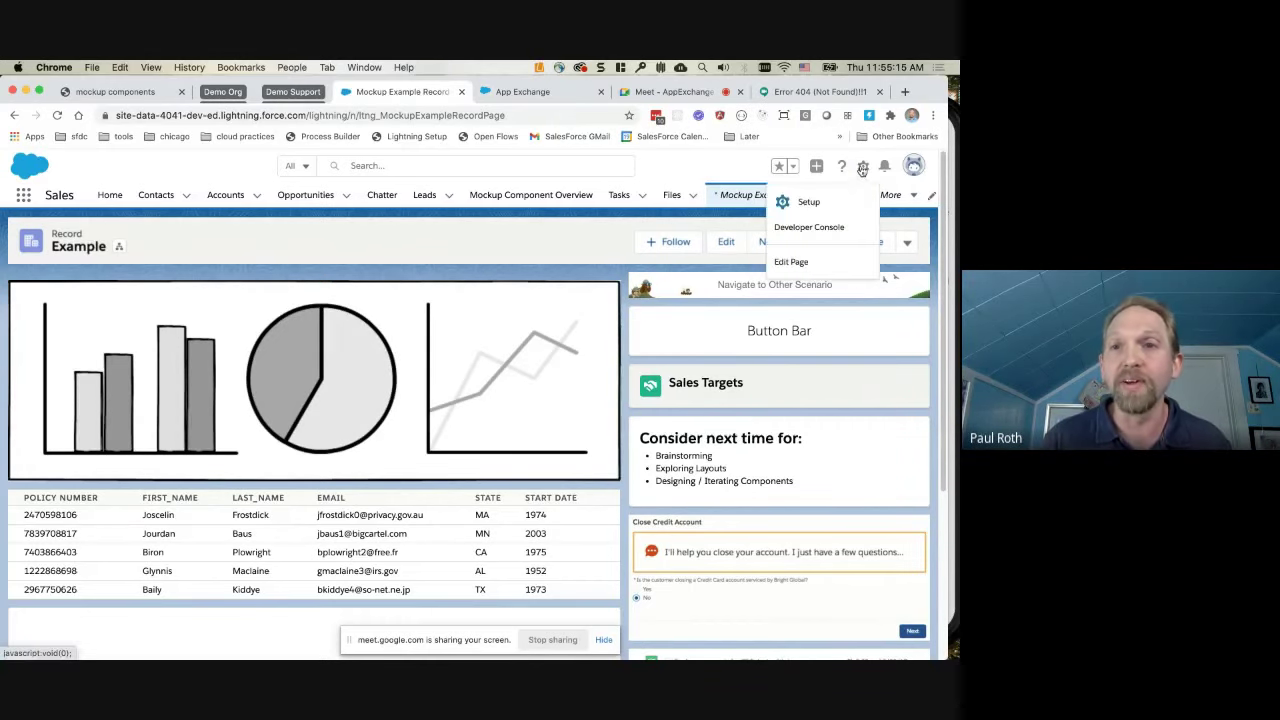
pyautogui.click(790, 262)
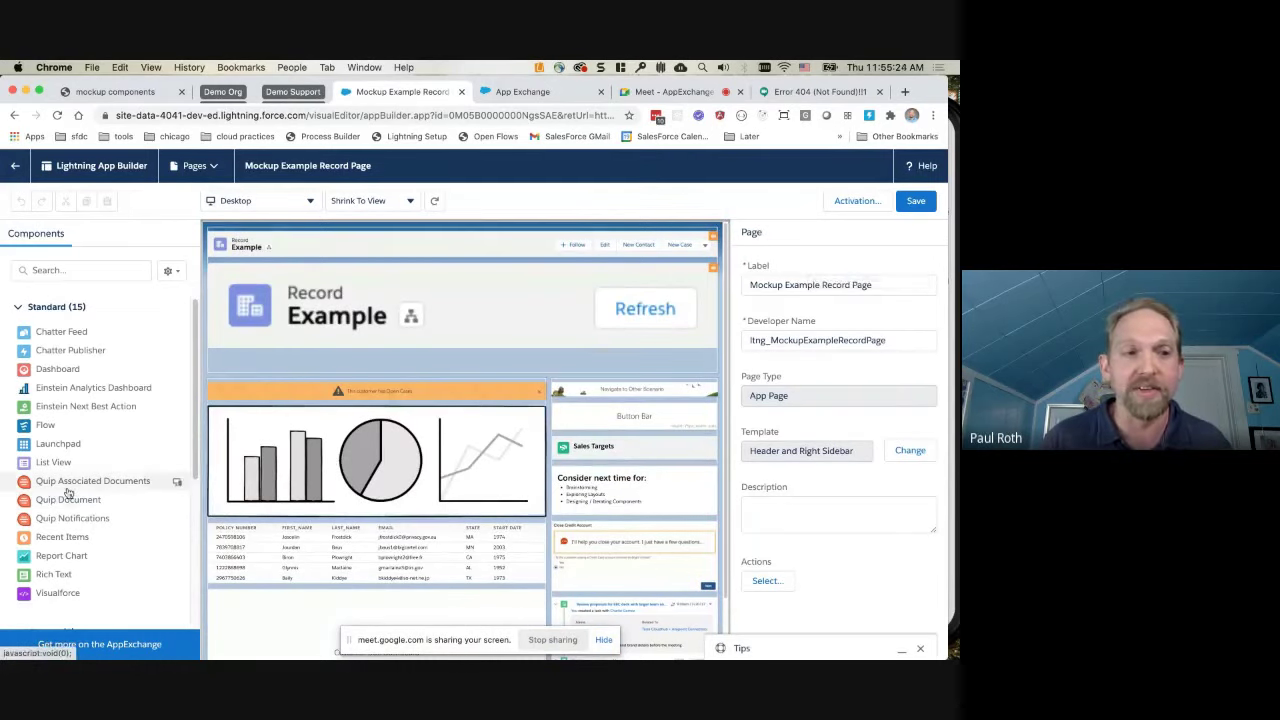
# Place a Mockup Placeholder above the charts and title it 'Hot List'.
pyautogui.scroll(-5, 100, 480)
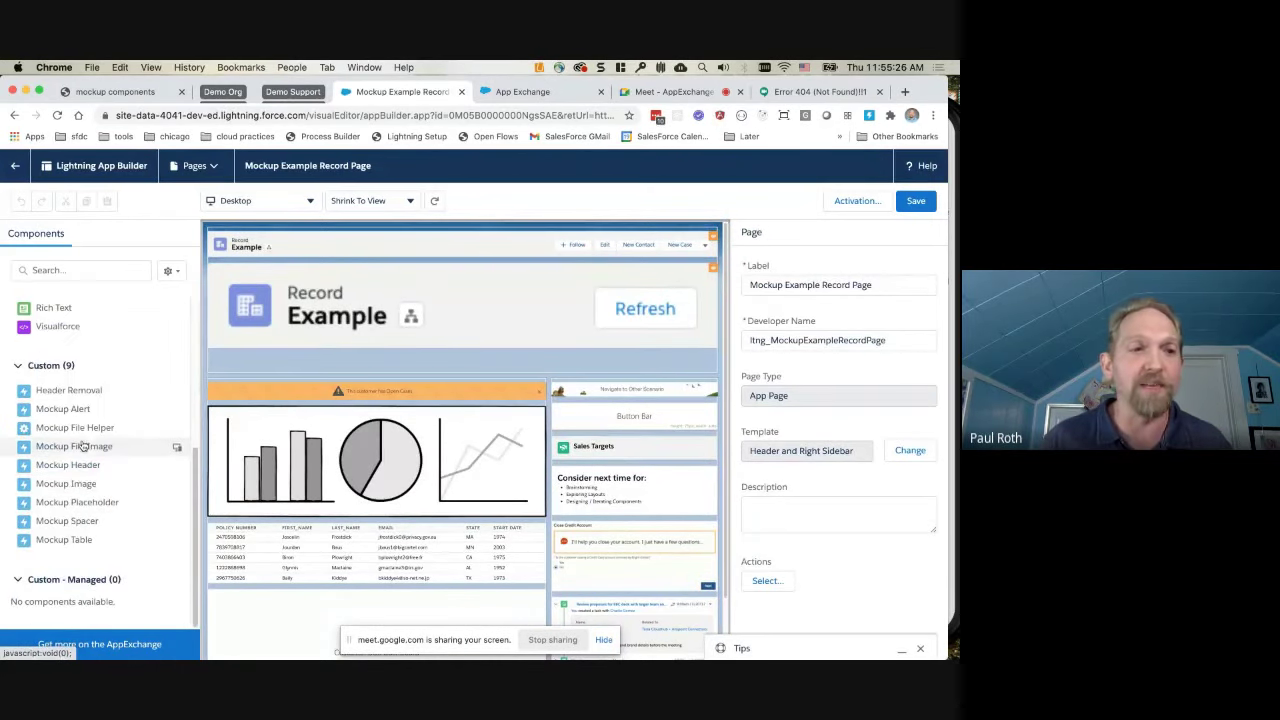
pyautogui.moveTo(77, 502); pyautogui.dragTo(348, 384)
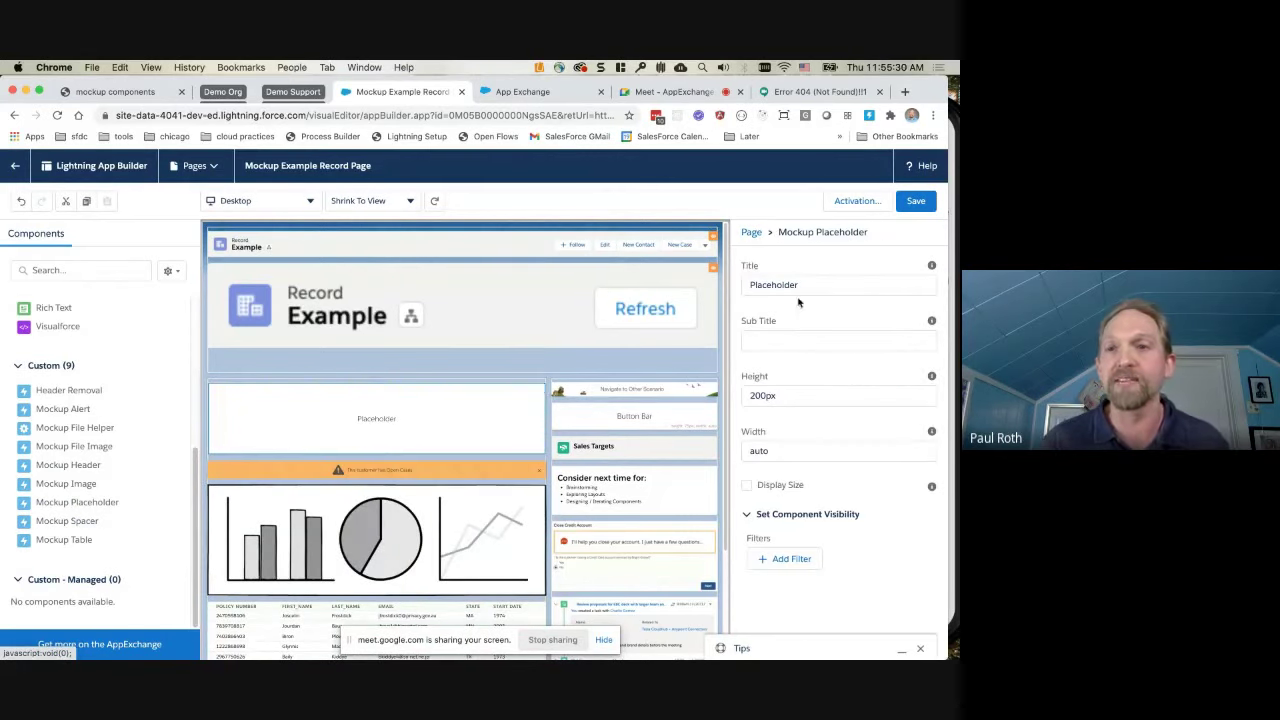
pyautogui.write('Hot List')
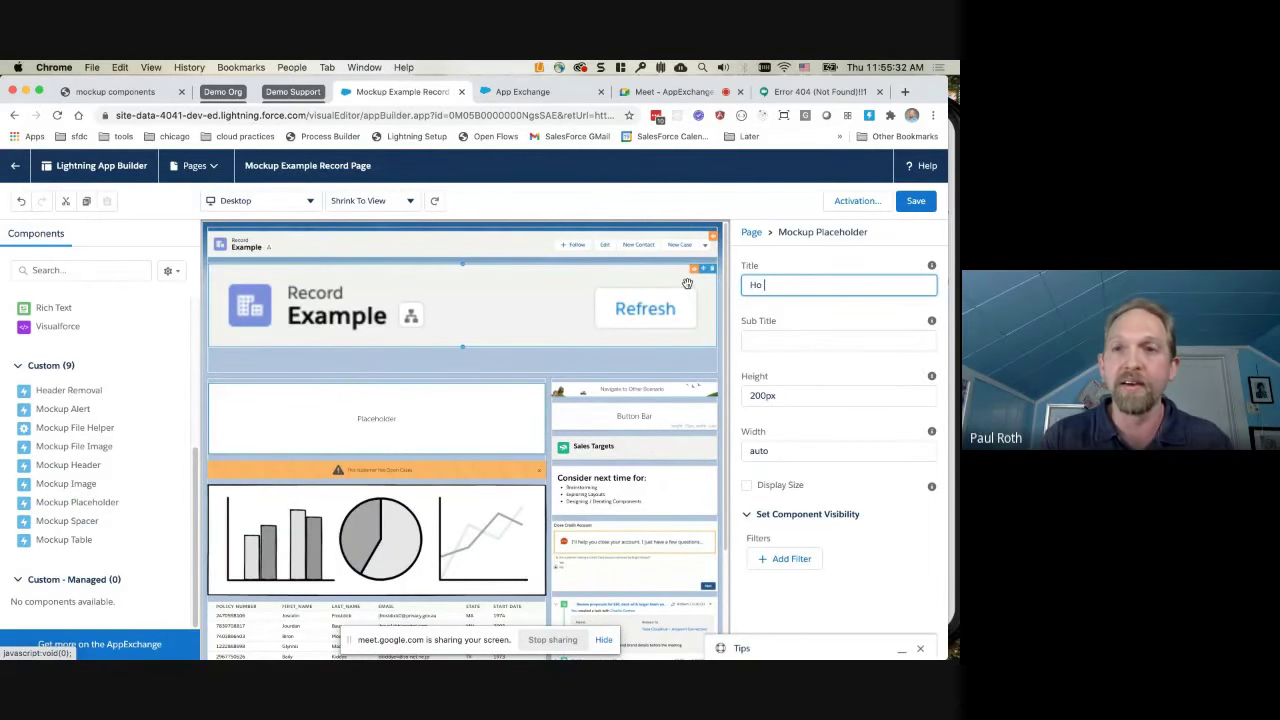
pyautogui.click(771, 340)
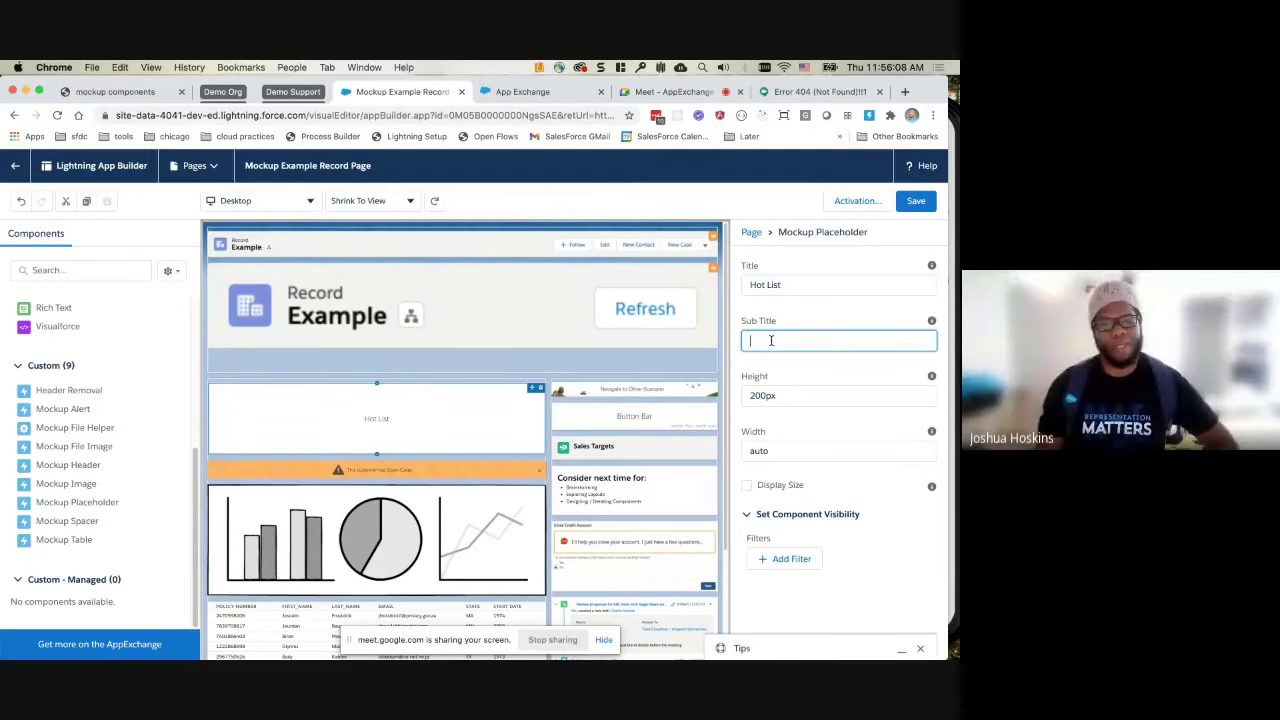
# Switch to the Google Meet browser tab showing the call's participant grid.
pyautogui.click(673, 91)
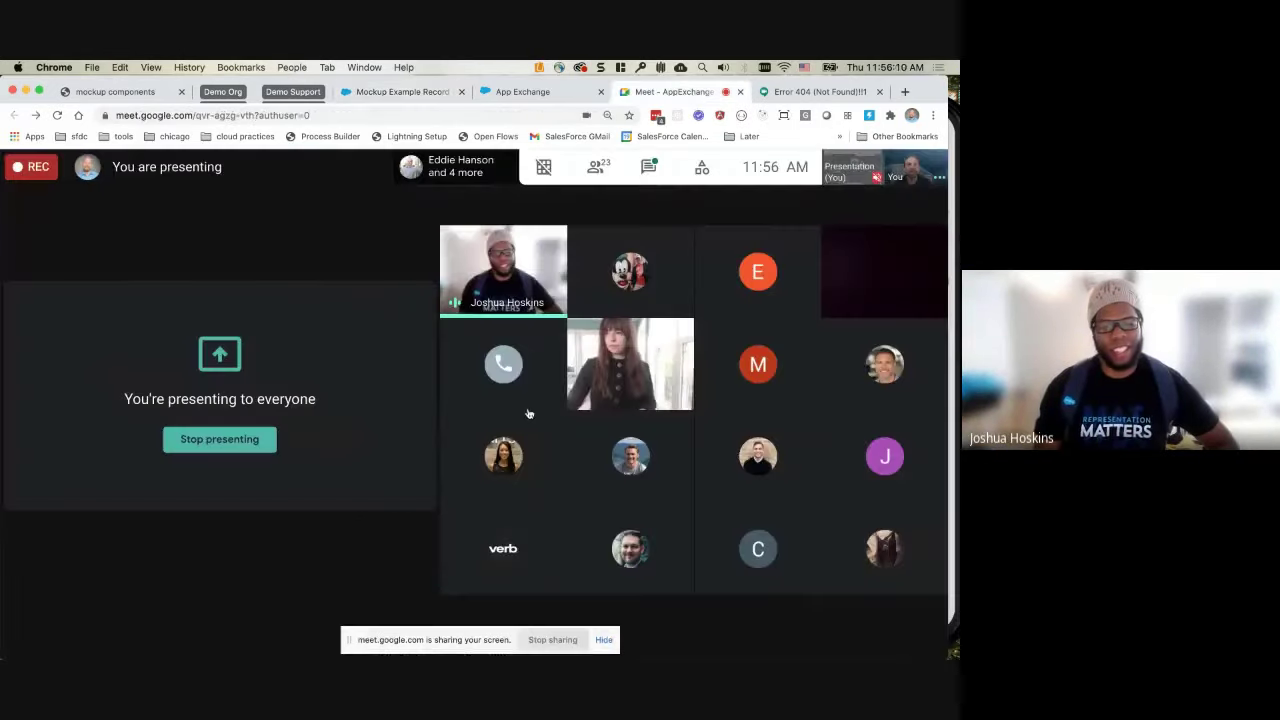